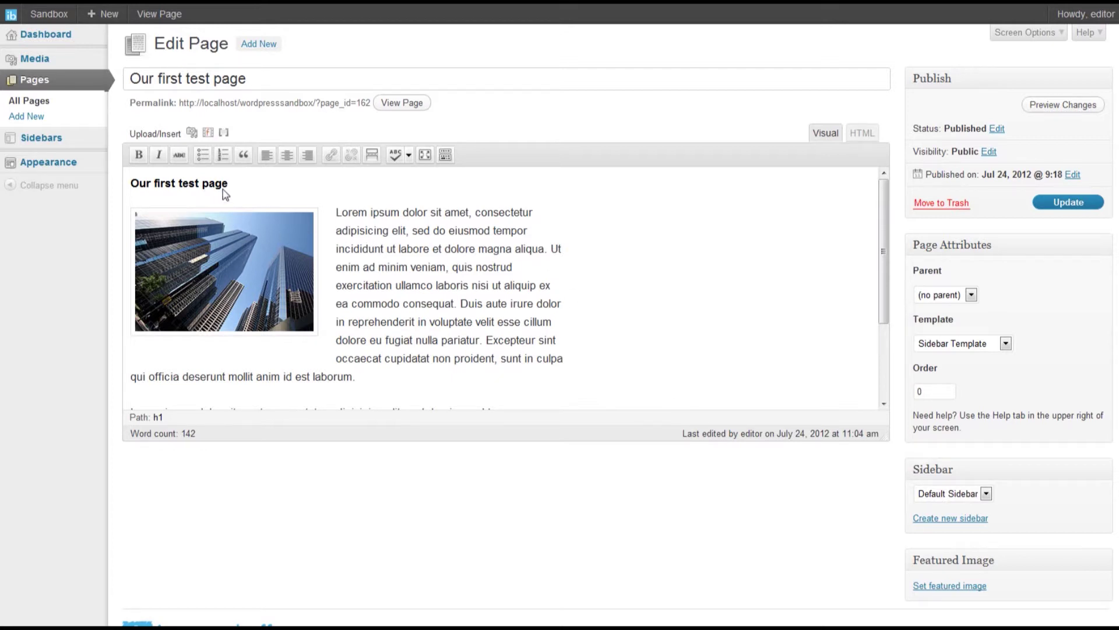
- Place the cursor in the opening paragraph and scroll through the page content in the visual editor
{"action": "left_click", "coordinate": [380, 267]}
{"action": "scroll", "coordinate": [383, 266], "scroll_direction": "down", "scroll_amount": 1}
{"action": "scroll", "coordinate": [383, 270], "scroll_direction": "down", "scroll_amount": 3}
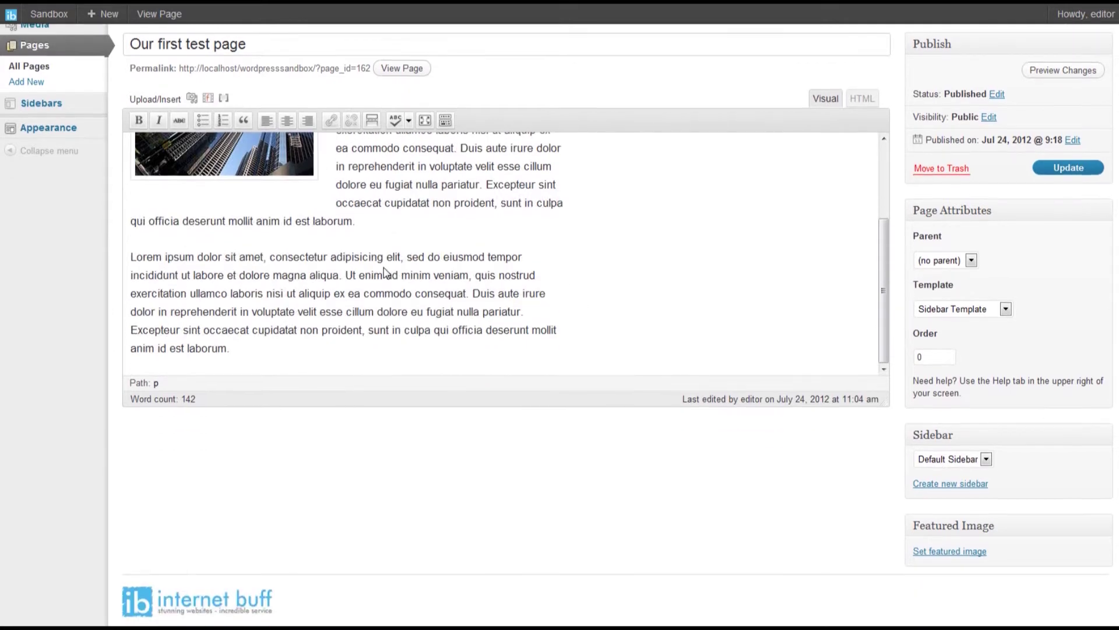
{"action": "scroll", "coordinate": [383, 269], "scroll_direction": "up", "scroll_amount": 5}
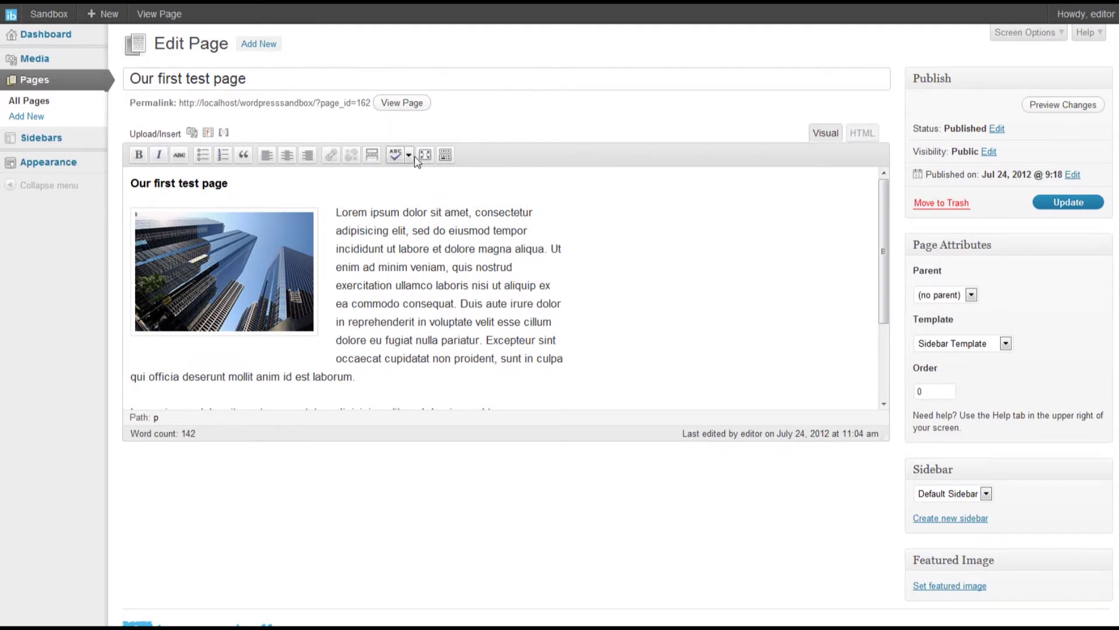
{"action": "left_click", "coordinate": [445, 156]}
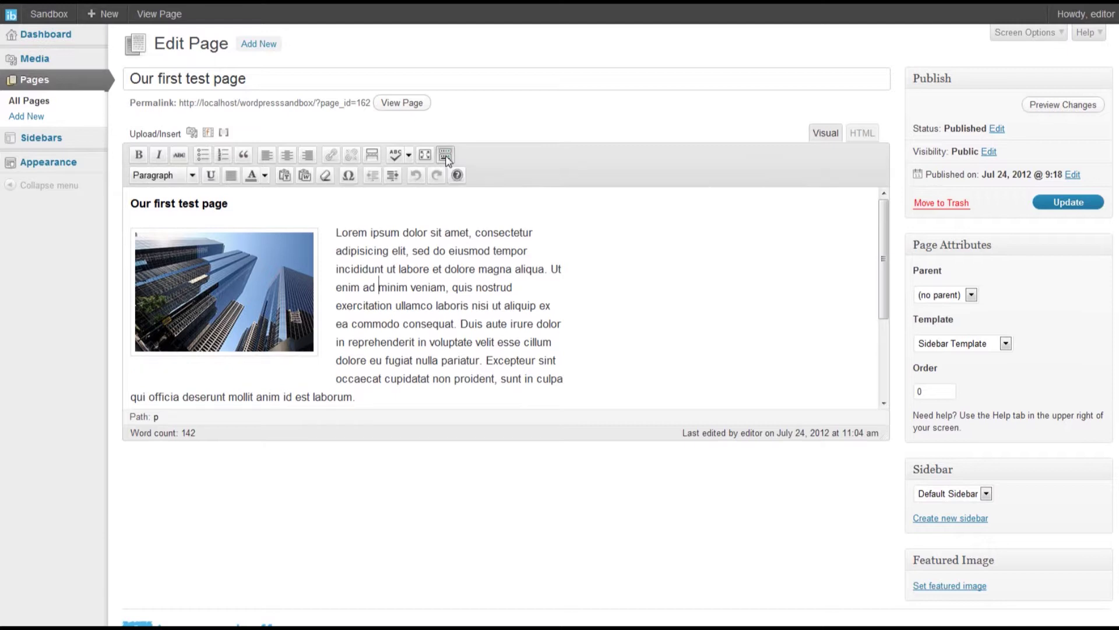
{"action": "left_click", "coordinate": [446, 156]}
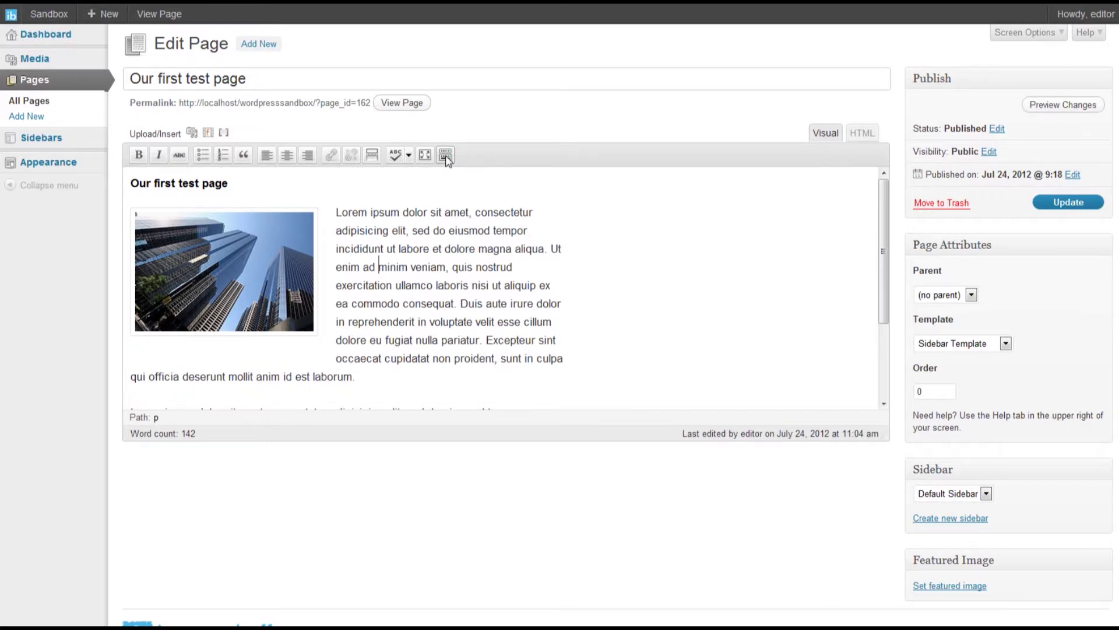
{"action": "left_click", "coordinate": [445, 156]}
{"action": "left_click", "coordinate": [446, 156]}
{"action": "left_click", "coordinate": [445, 156]}
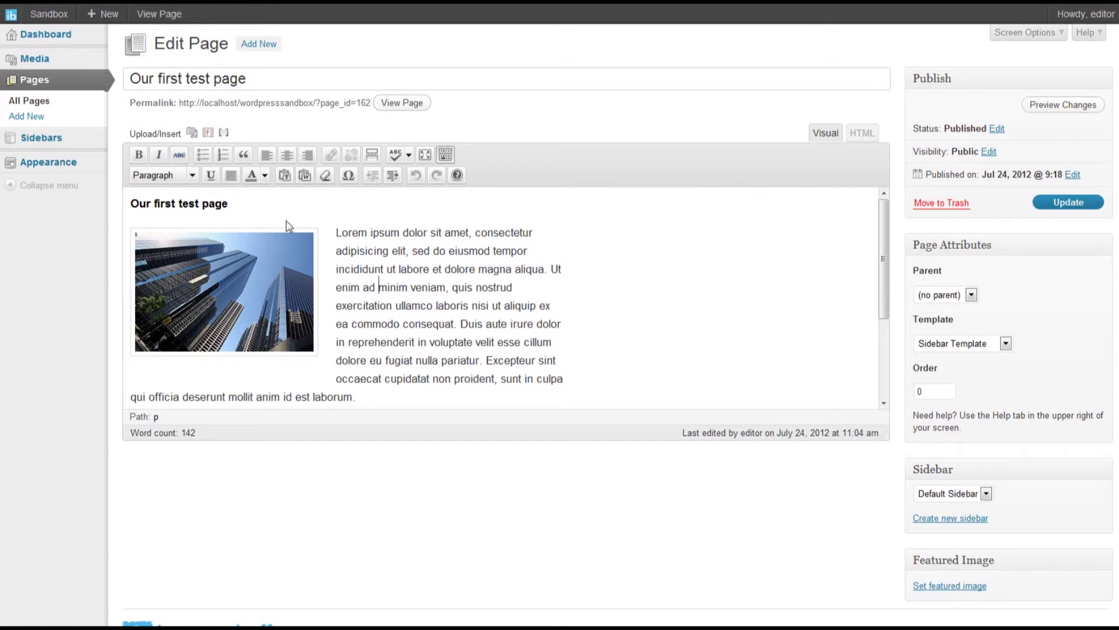
- Bold 'Lorem ipsum dolor sit amet', italicize 'veniam, quis nostrud', strike through 'ea commodo consequat'
{"action": "left_click", "coordinate": [338, 233]}
{"action": "left_click_drag", "start_coordinate": [337, 233], "coordinate": [470, 236]}
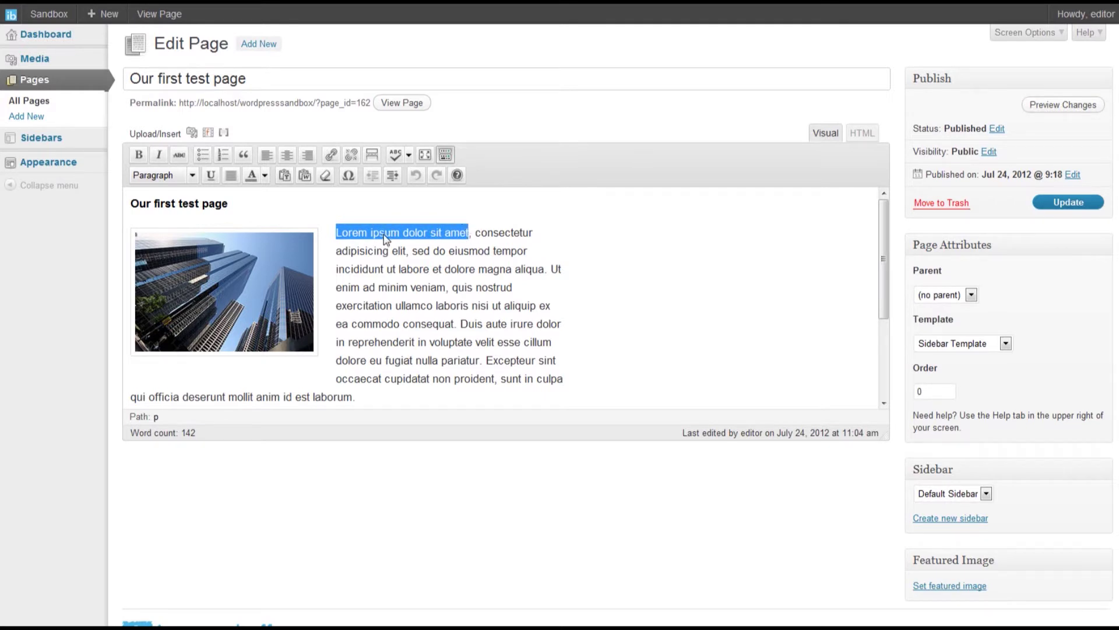
{"action": "left_click", "coordinate": [139, 155]}
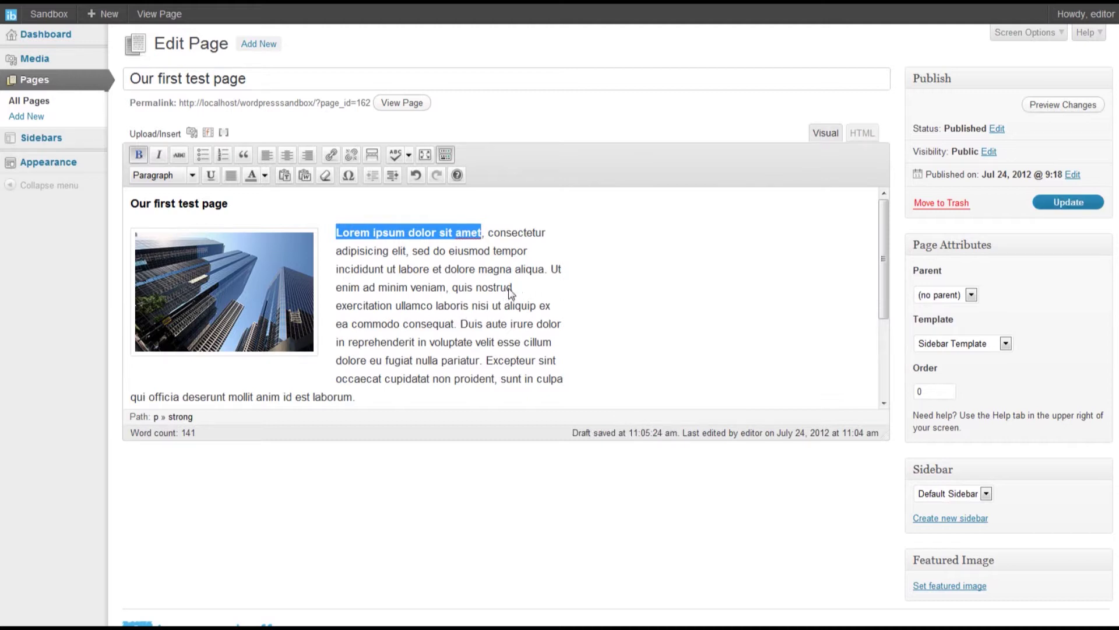
{"action": "left_click_drag", "start_coordinate": [515, 288], "coordinate": [410, 290]}
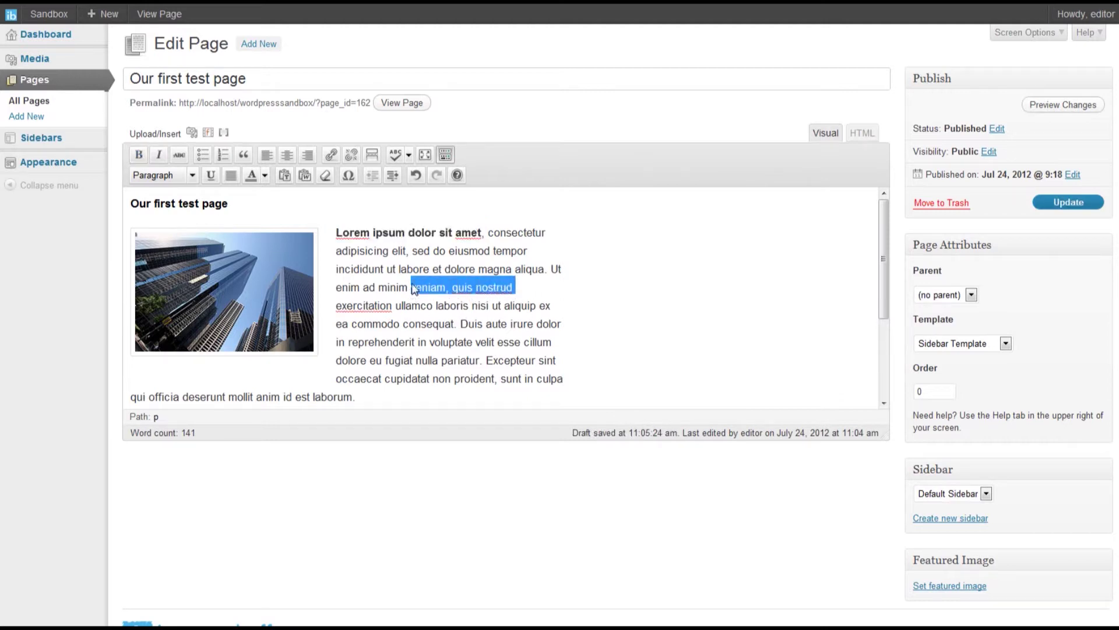
{"action": "key", "text": "ctrl+i"}
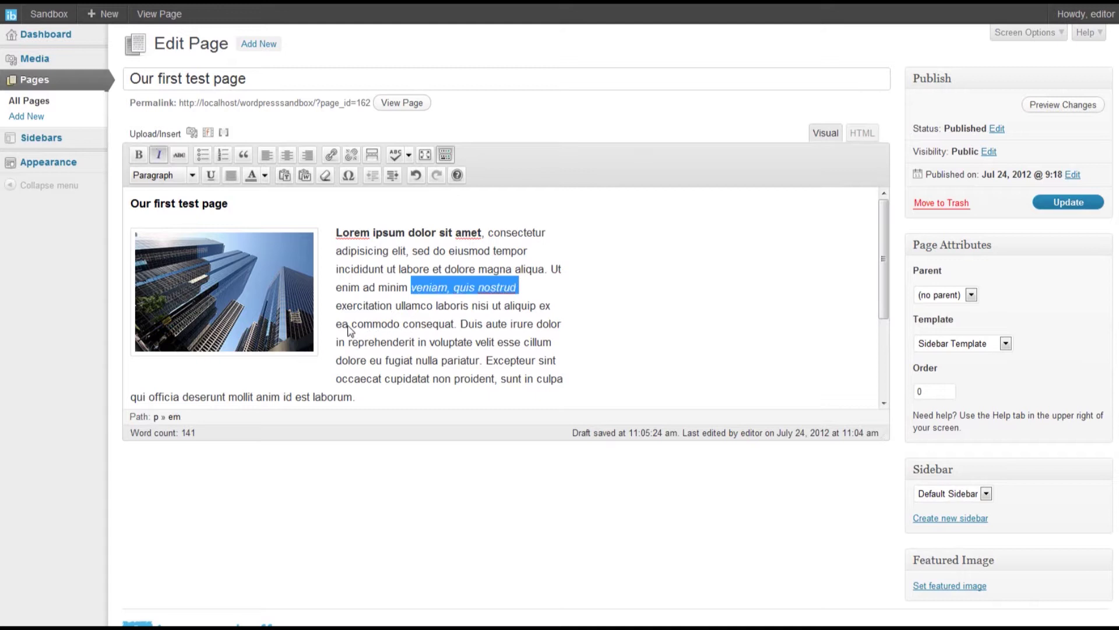
{"action": "left_click_drag", "start_coordinate": [337, 324], "coordinate": [455, 325]}
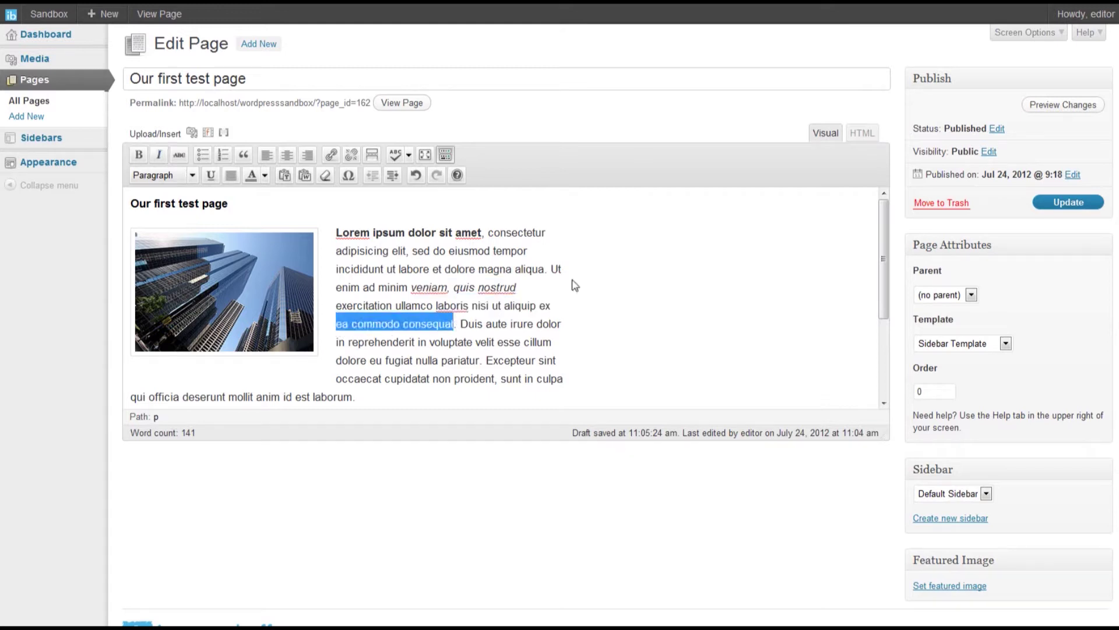
{"action": "left_click", "coordinate": [180, 156]}
{"action": "left_click", "coordinate": [534, 379]}
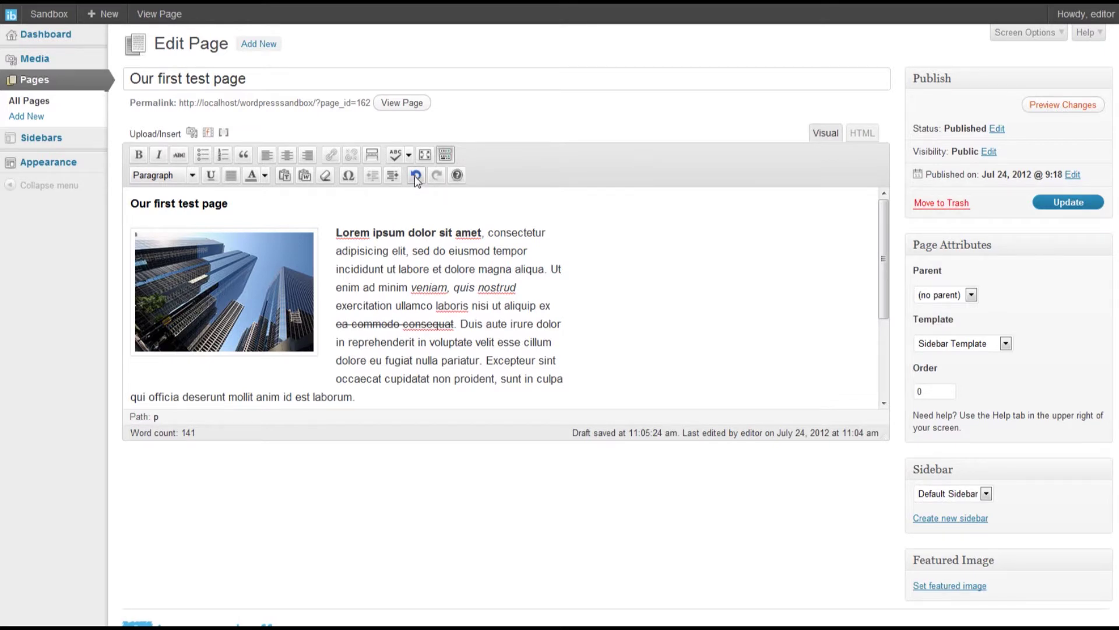
{"action": "left_click", "coordinate": [415, 175]}
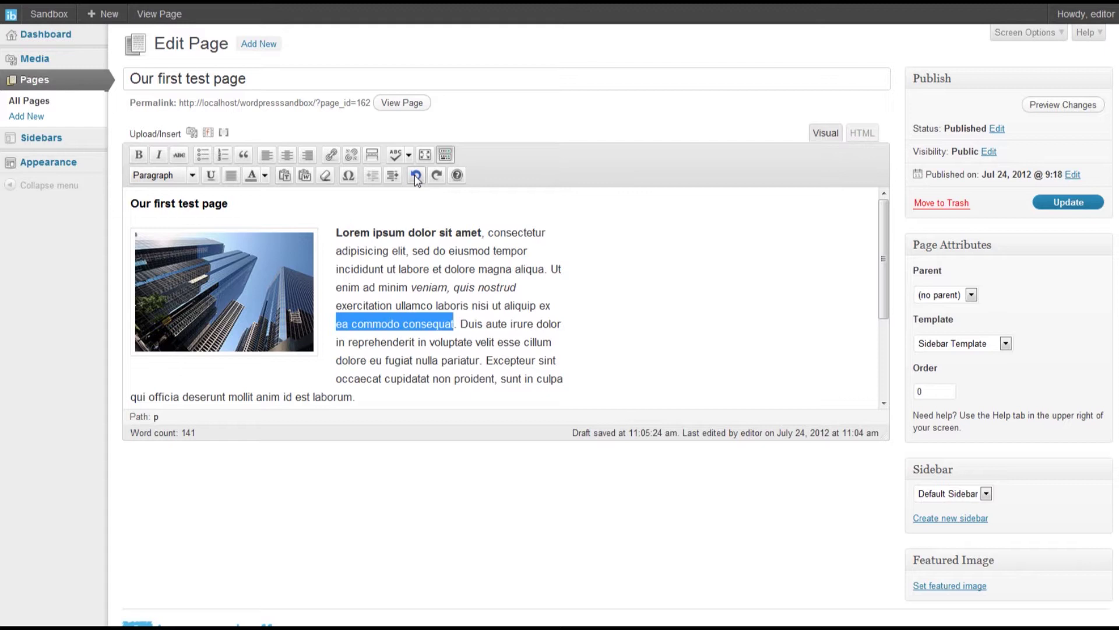
{"action": "left_click", "coordinate": [454, 287]}
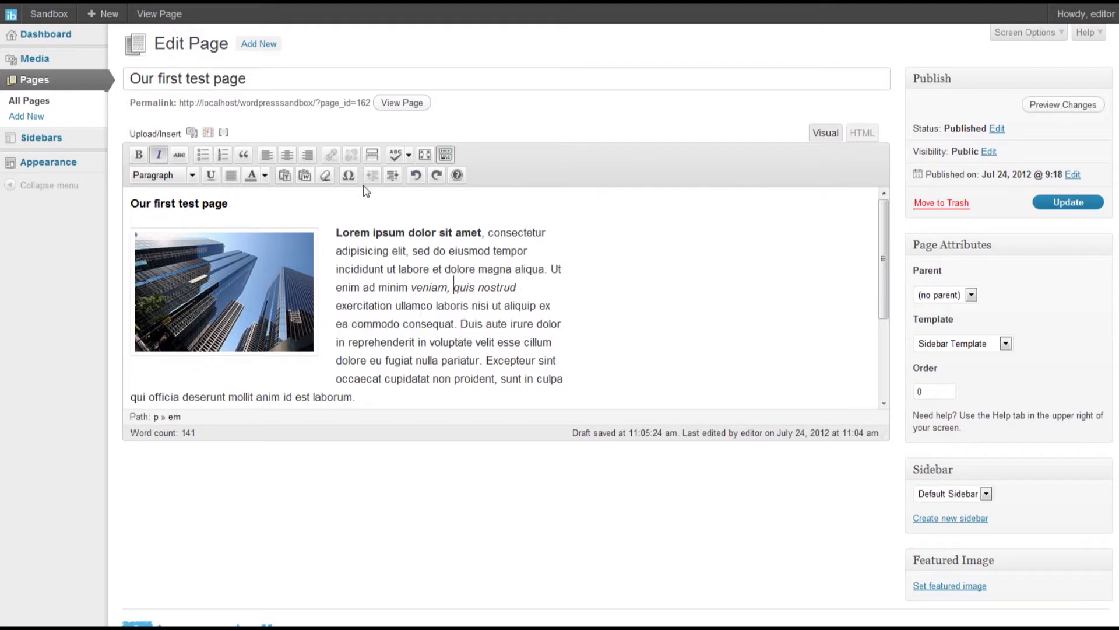
{"action": "left_click", "coordinate": [416, 175]}
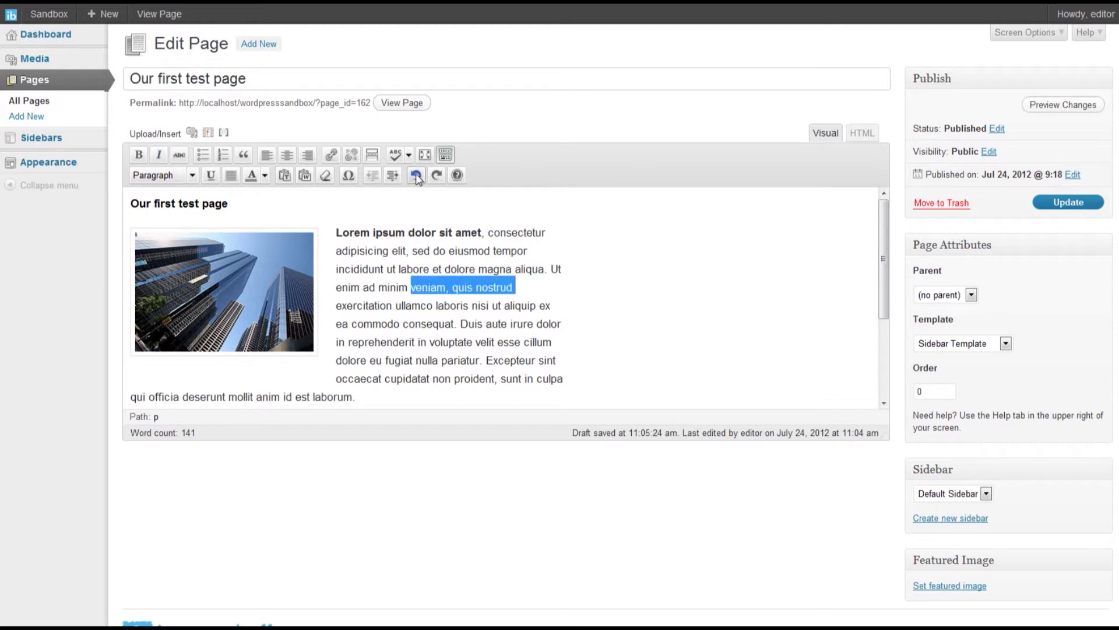
{"action": "left_click", "coordinate": [465, 252]}
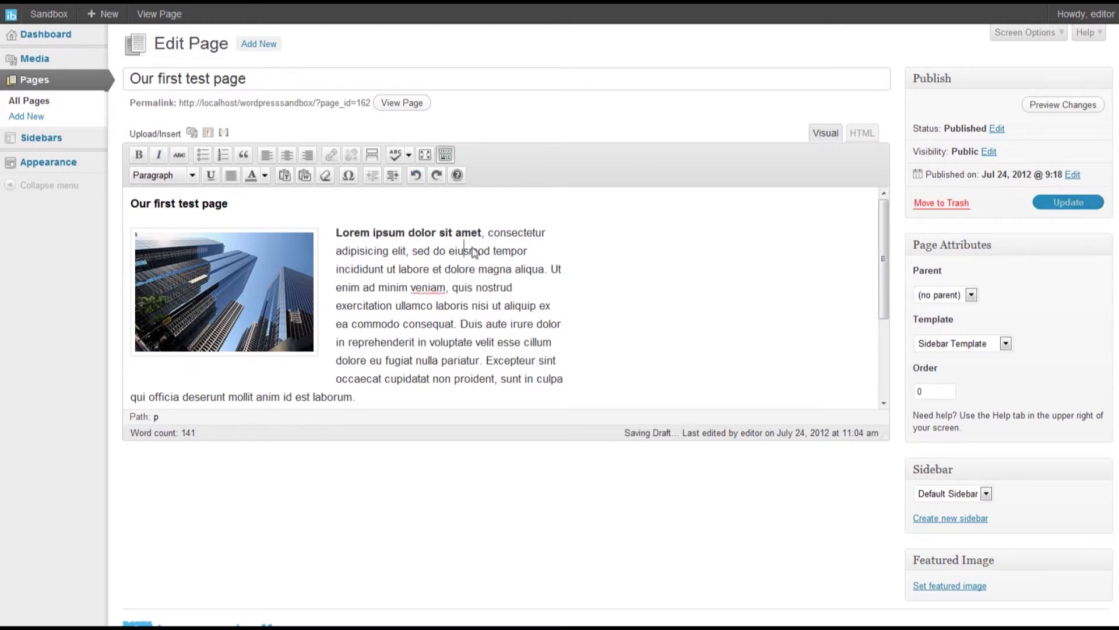
{"action": "left_click_drag", "start_coordinate": [482, 233], "coordinate": [339, 234]}
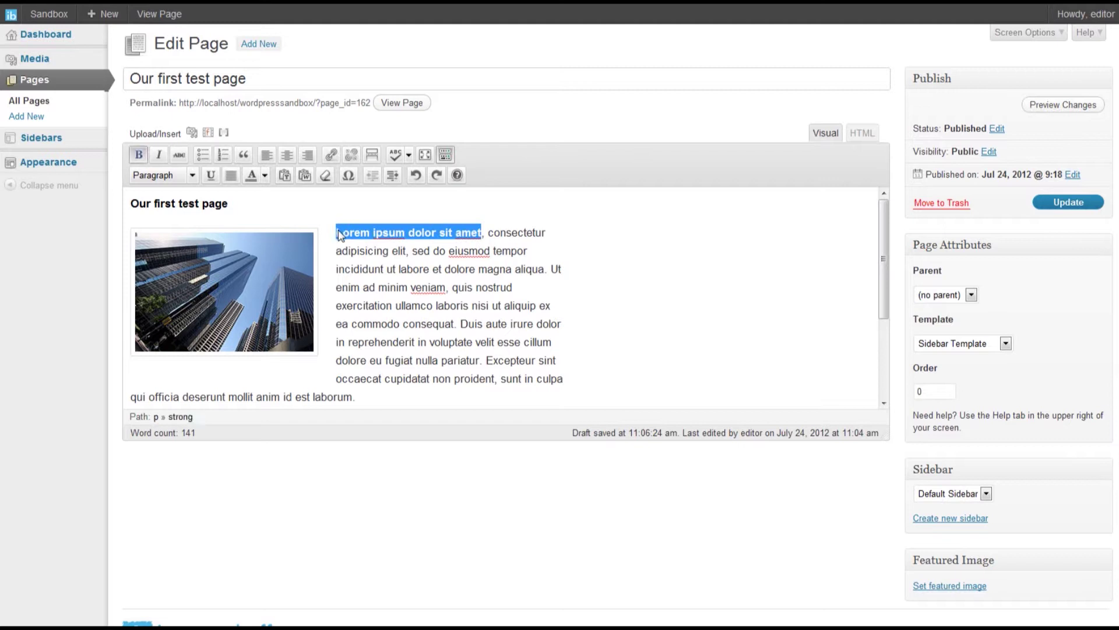
{"action": "left_click", "coordinate": [389, 252]}
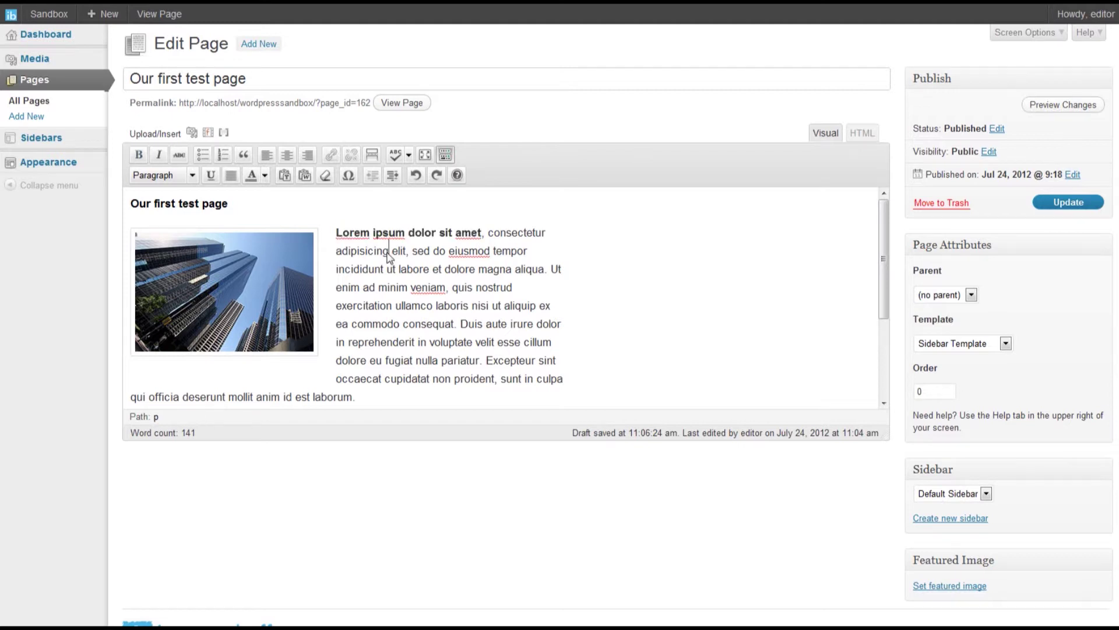
{"action": "left_click", "coordinate": [417, 176]}
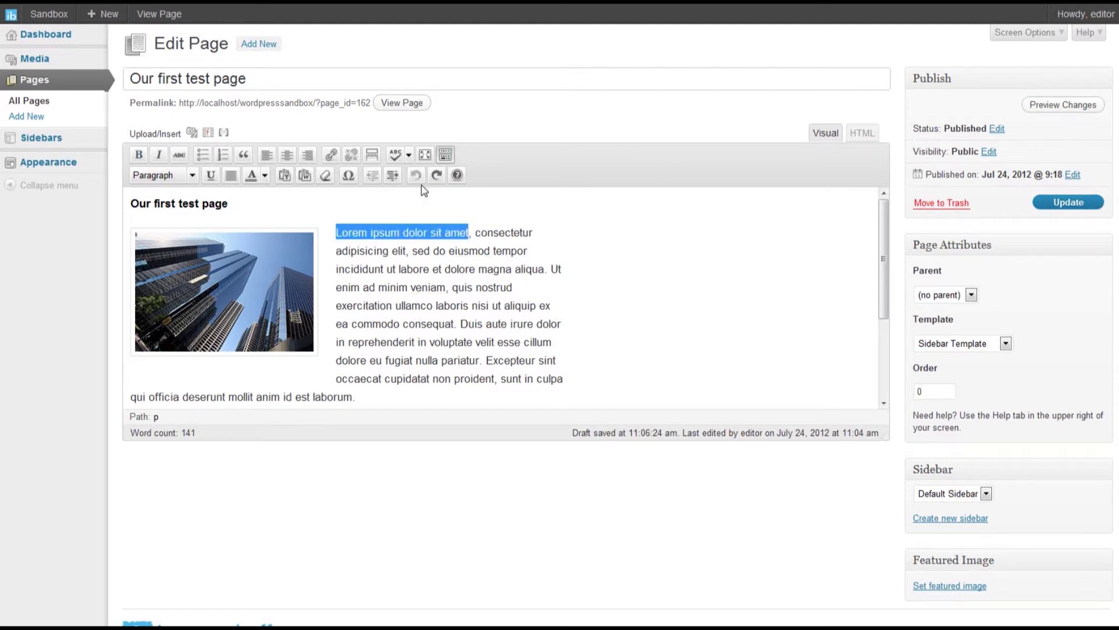
{"action": "left_click", "coordinate": [465, 305]}
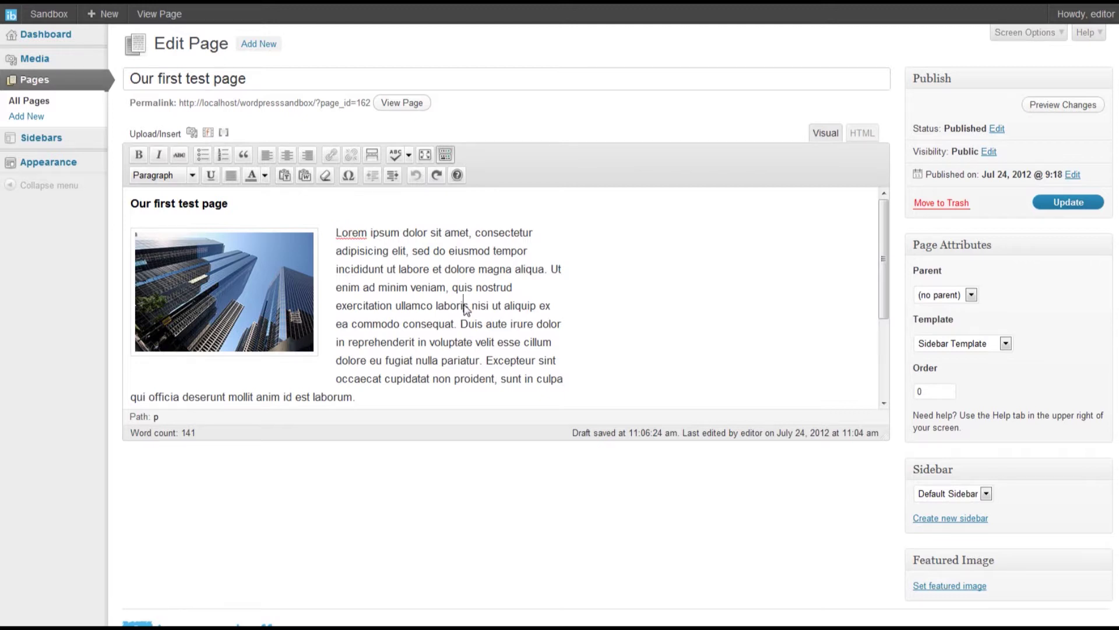
{"action": "left_click", "coordinate": [437, 175]}
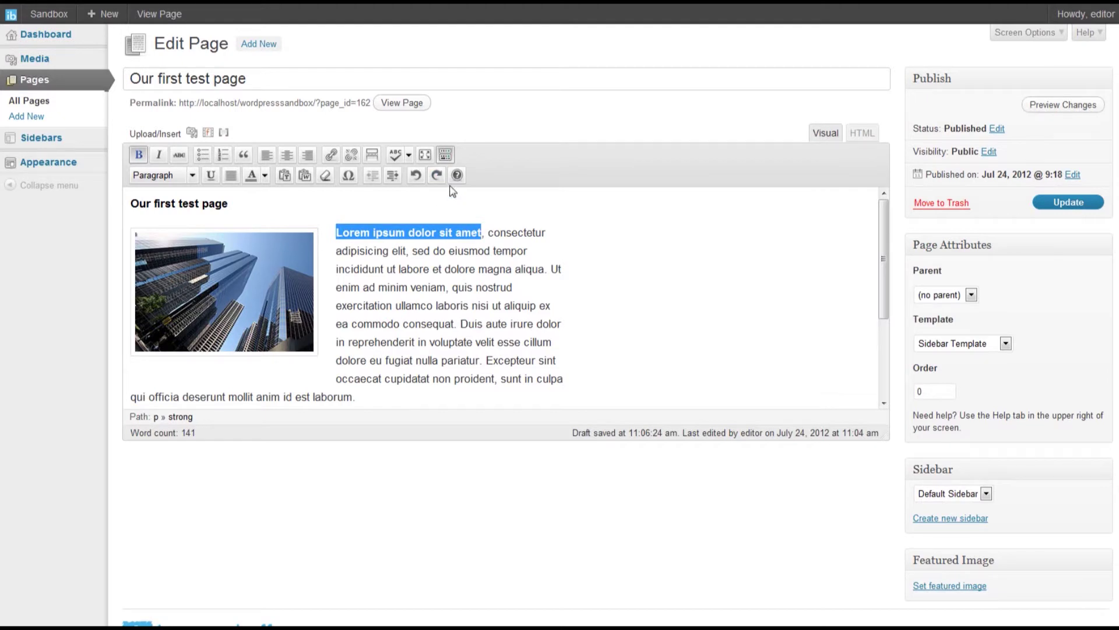
{"action": "left_click", "coordinate": [438, 177]}
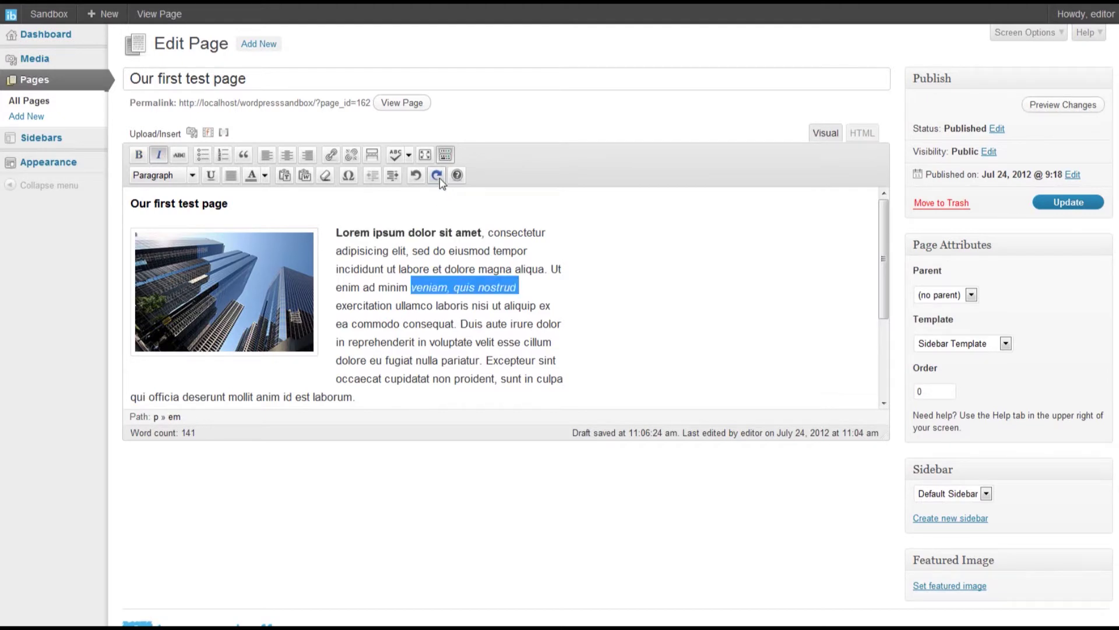
{"action": "left_click", "coordinate": [439, 177]}
{"action": "left_click", "coordinate": [499, 357]}
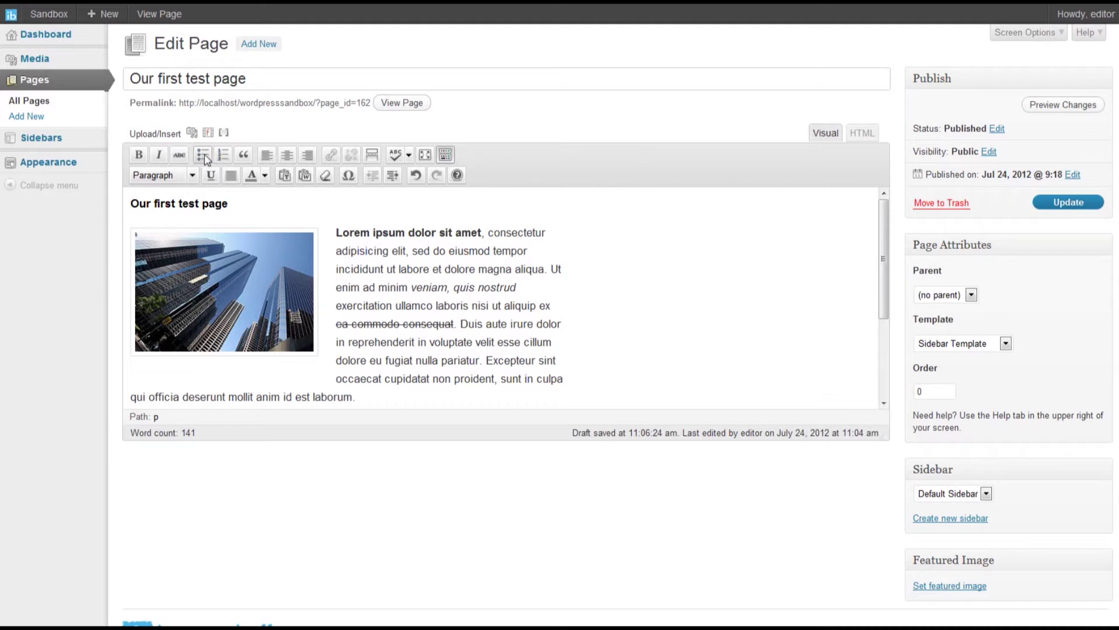
- Add a new line after 'laborum.' and turn it into a numbered list
{"action": "scroll", "coordinate": [452, 330], "scroll_direction": "down", "scroll_amount": 3}
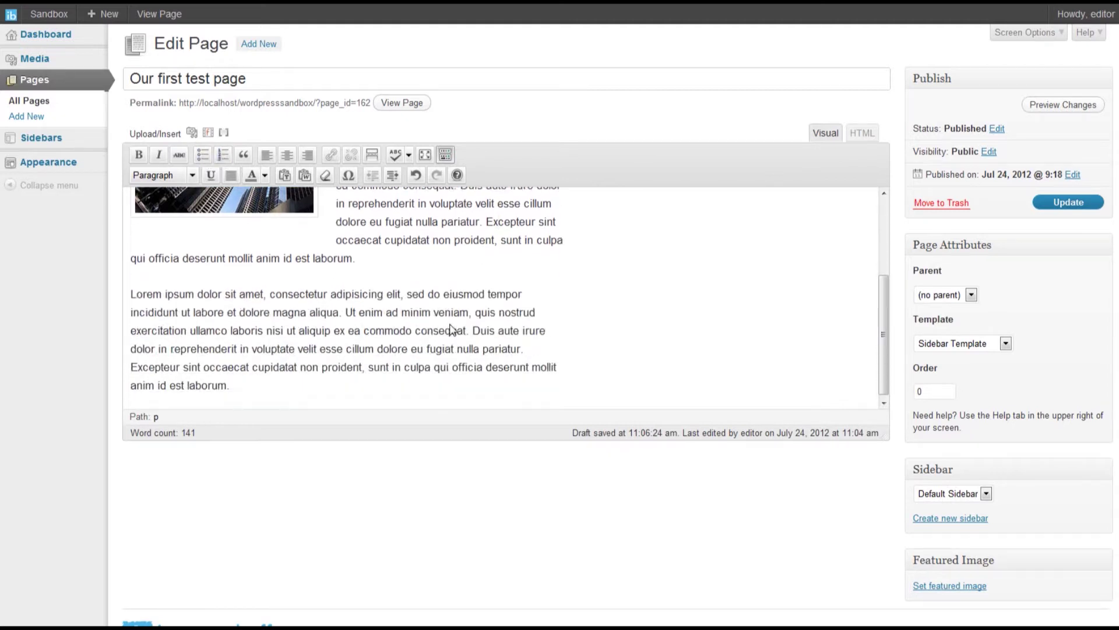
{"action": "scroll", "coordinate": [452, 330], "scroll_direction": "up", "scroll_amount": 3}
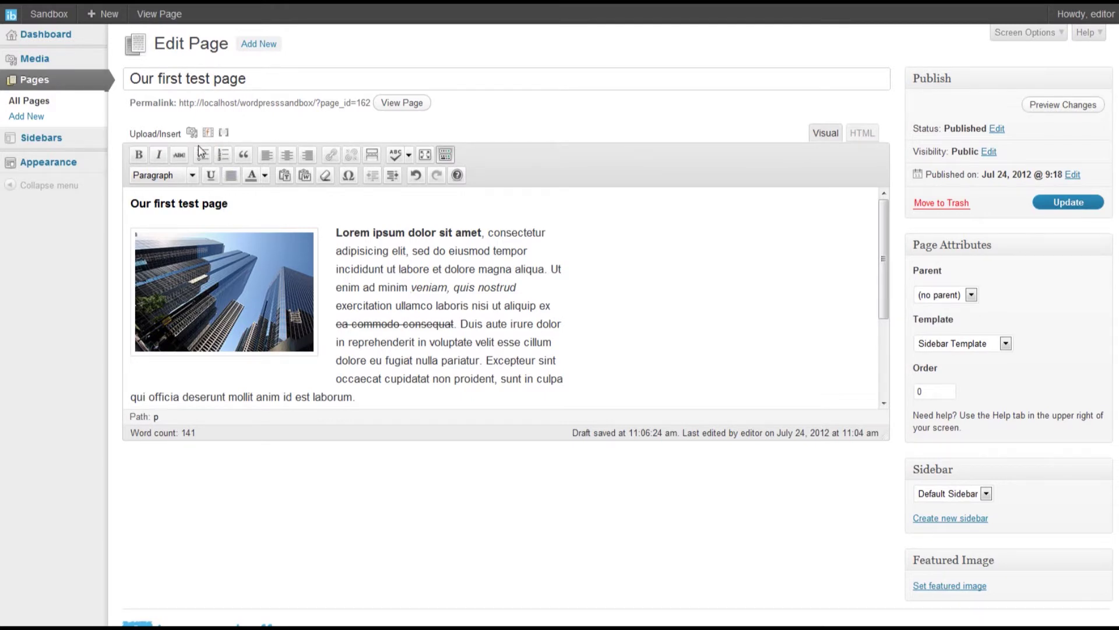
{"action": "scroll", "coordinate": [512, 366], "scroll_direction": "down", "scroll_amount": 3}
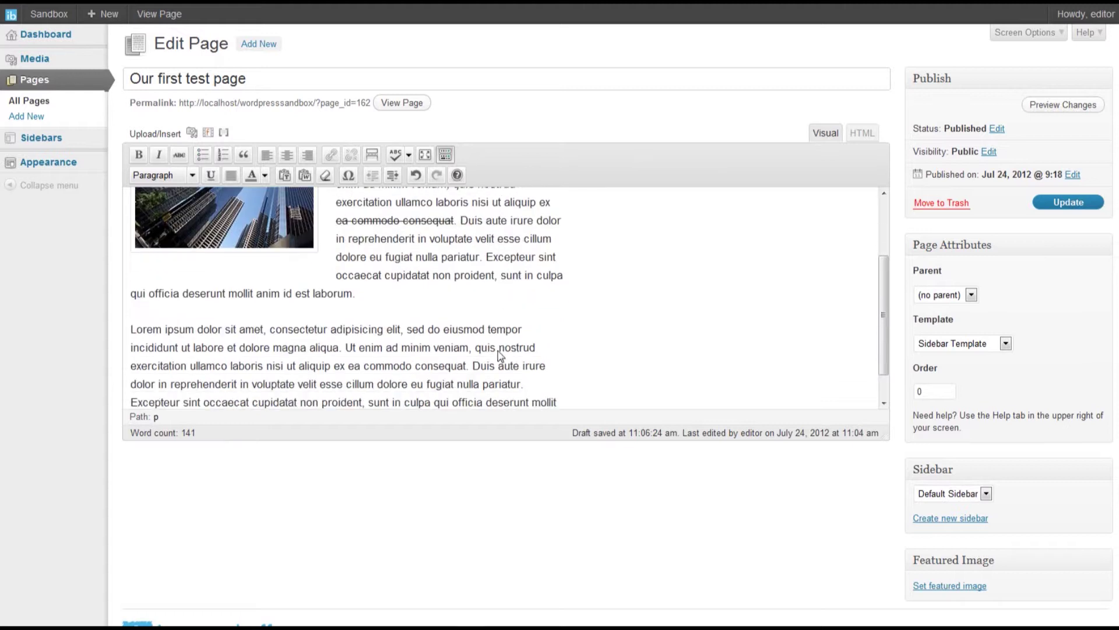
{"action": "left_click", "coordinate": [370, 299]}
{"action": "key", "text": "Return"}
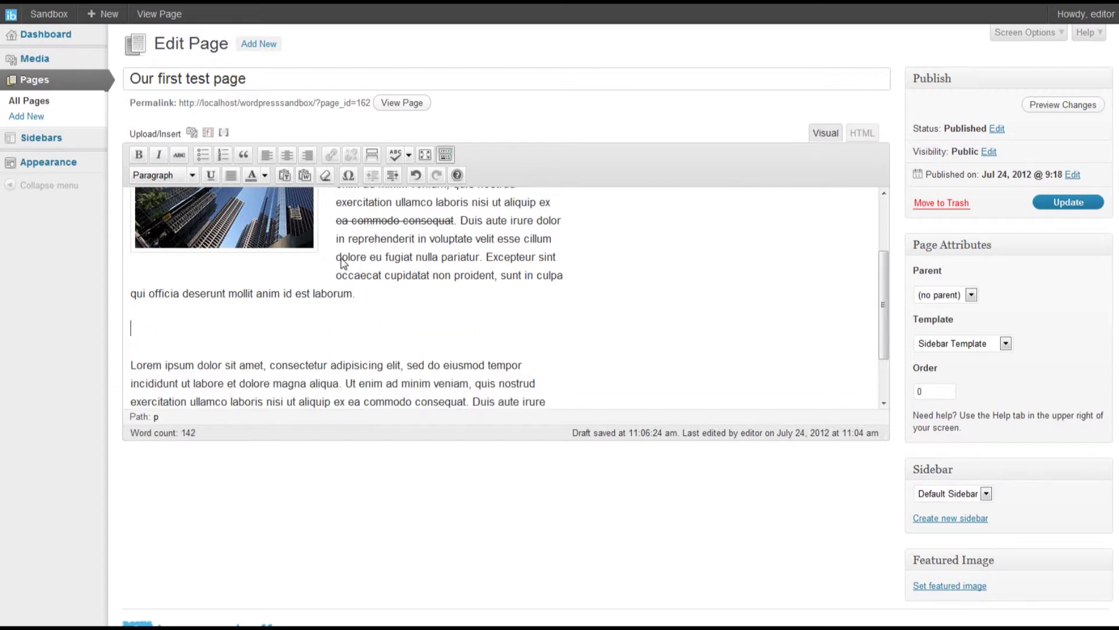
{"action": "left_click", "coordinate": [223, 155]}
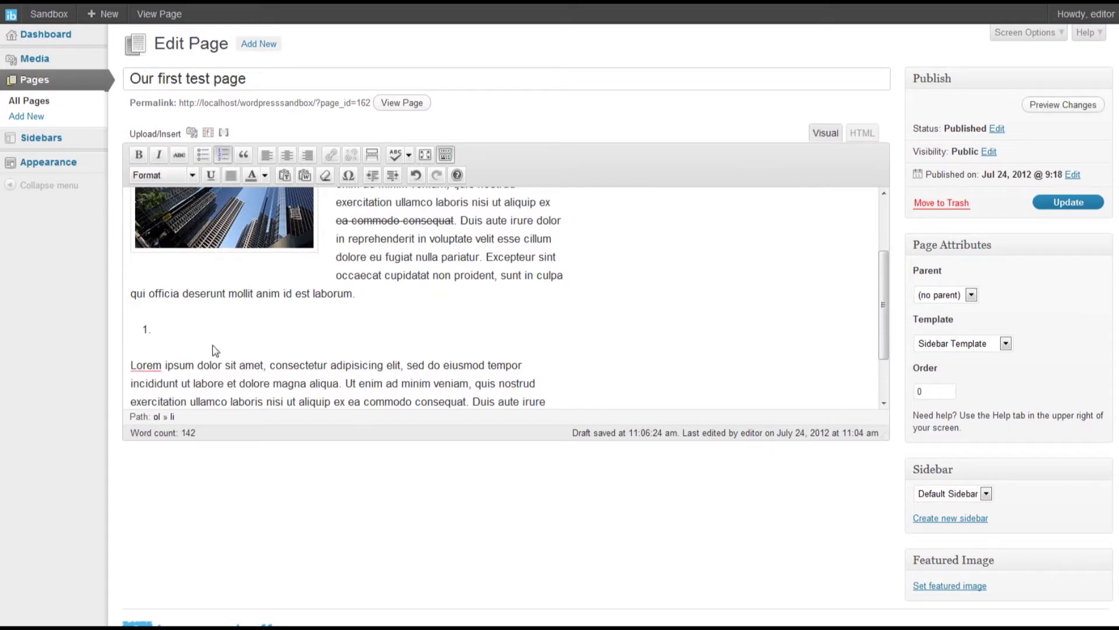
- Enter the list items 'this is our first item in the ordered list', 'second item', 'third item'
{"action": "type", "text": "this is our first item "}
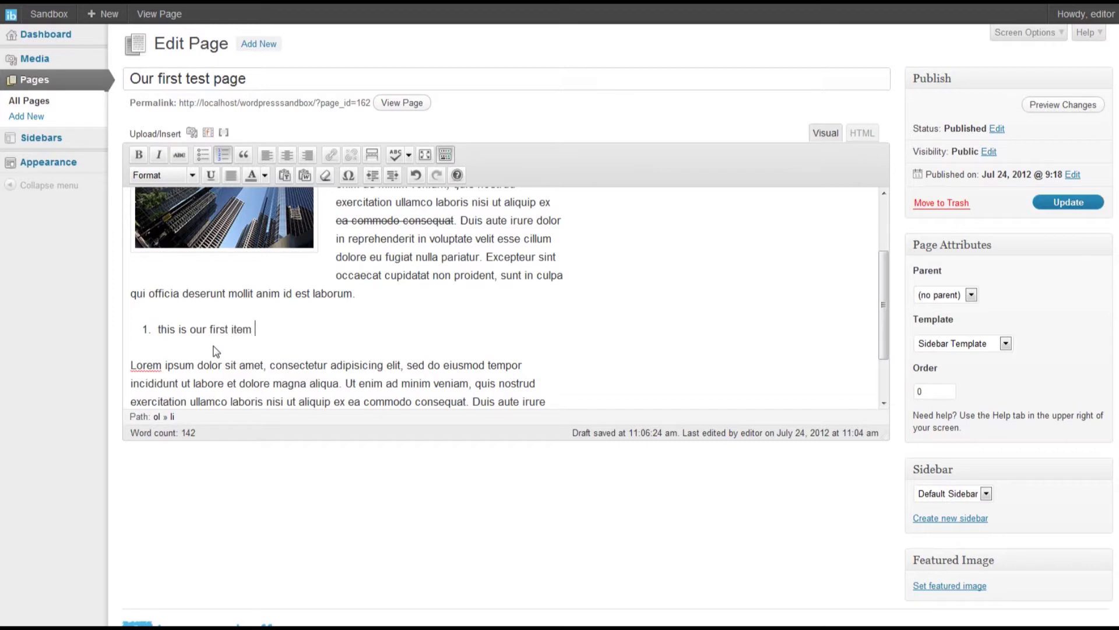
{"action": "type", "text": "in the ordered list"}
{"action": "key", "text": "Return"}
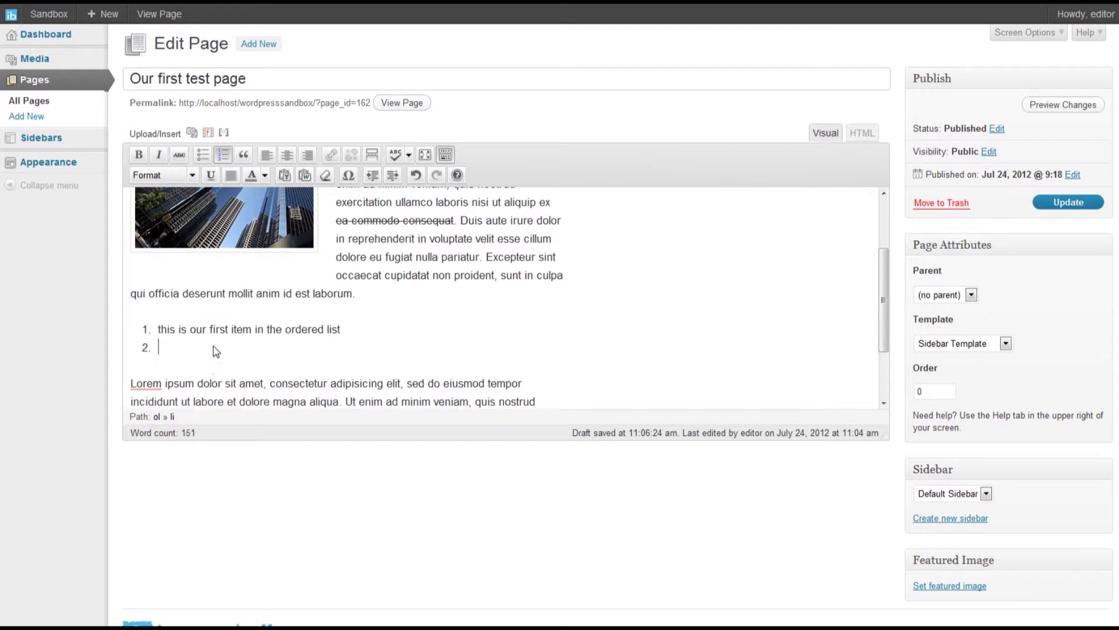
{"action": "type", "text": "second item"}
{"action": "key", "text": "Return"}
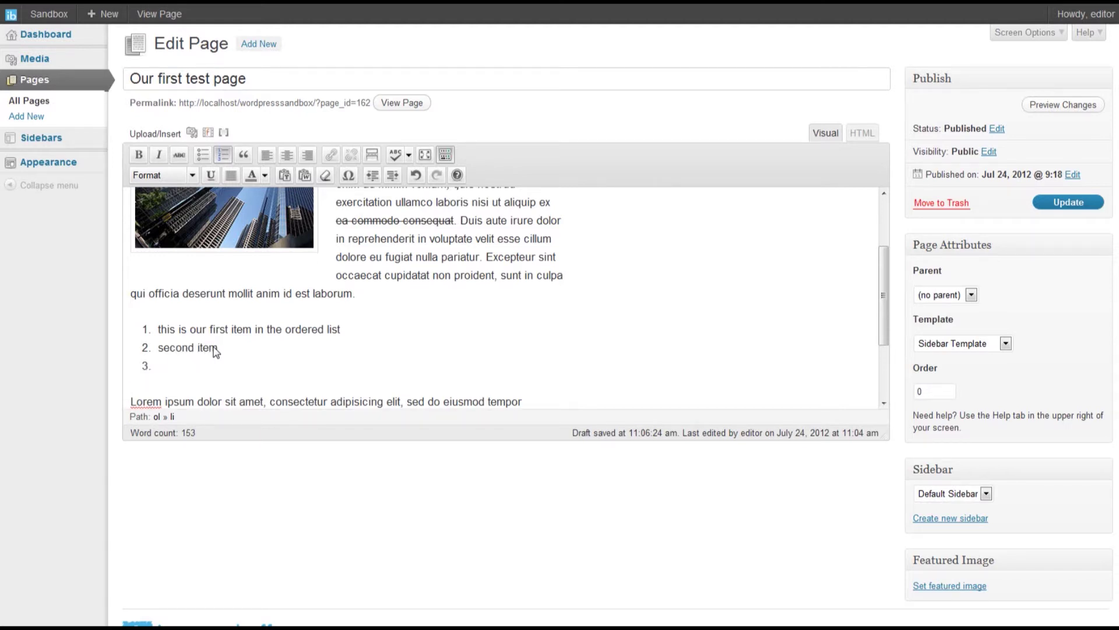
{"action": "type", "text": "third item"}
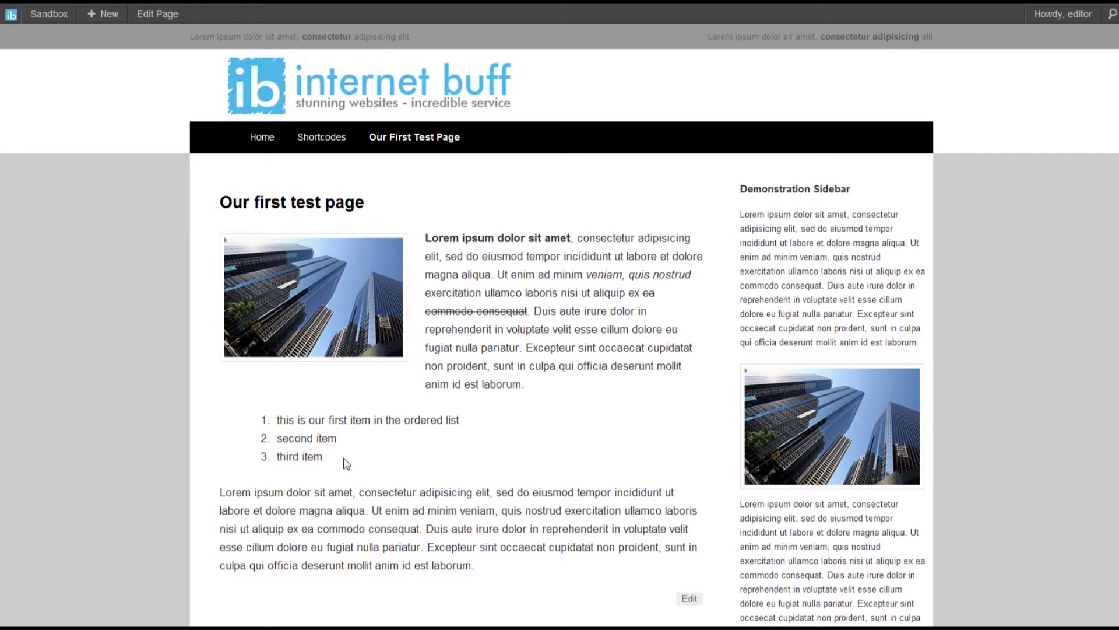
- Go from the live page back to the Edit Page screen with Ctrl+Tab
{"action": "scroll", "coordinate": [347, 464], "scroll_direction": "down", "scroll_amount": 1}
{"action": "scroll", "coordinate": [347, 464], "scroll_direction": "up", "scroll_amount": 1}
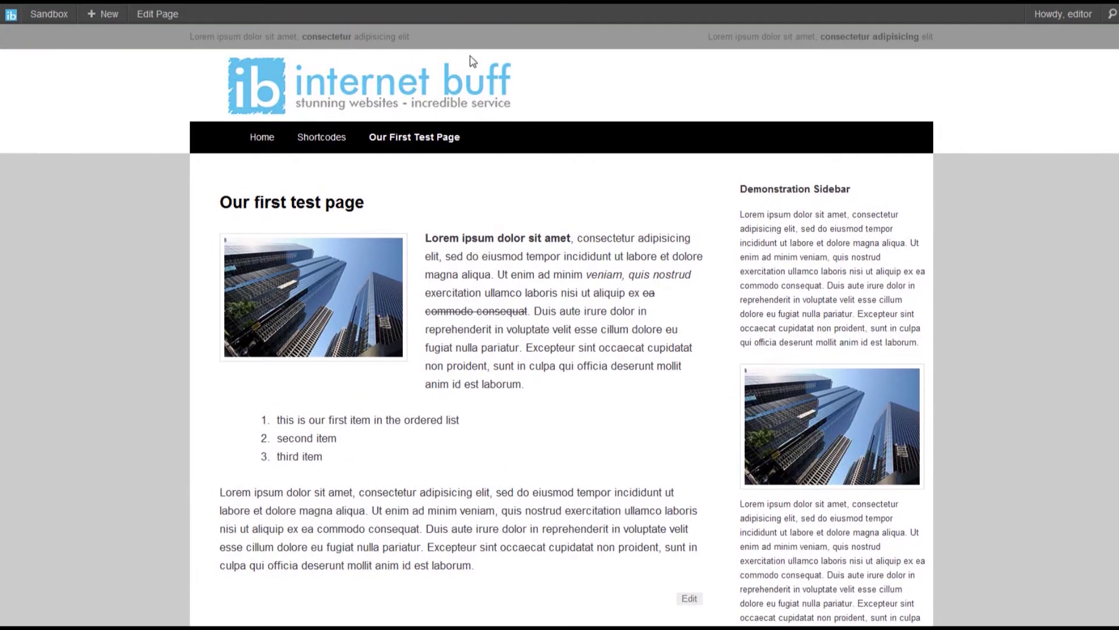
{"action": "key", "text": "ctrl+Tab"}
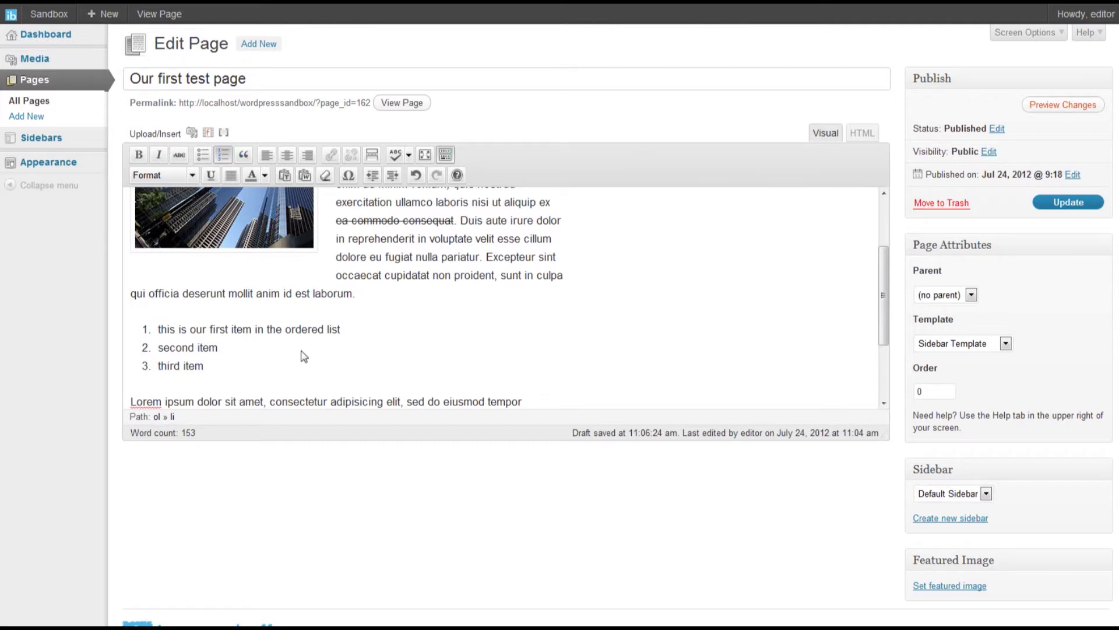
- Add a new line below the last paragraph and format it as a blockquote
{"action": "scroll", "coordinate": [299, 352], "scroll_direction": "down", "scroll_amount": 5}
{"action": "left_click", "coordinate": [270, 350]}
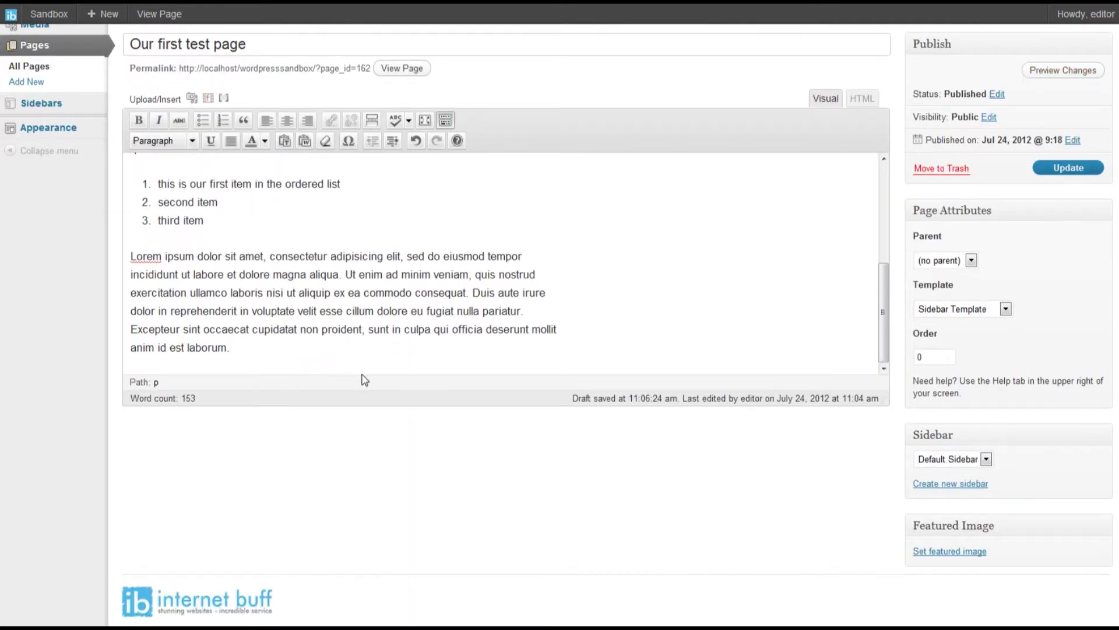
{"action": "key", "text": "Return"}
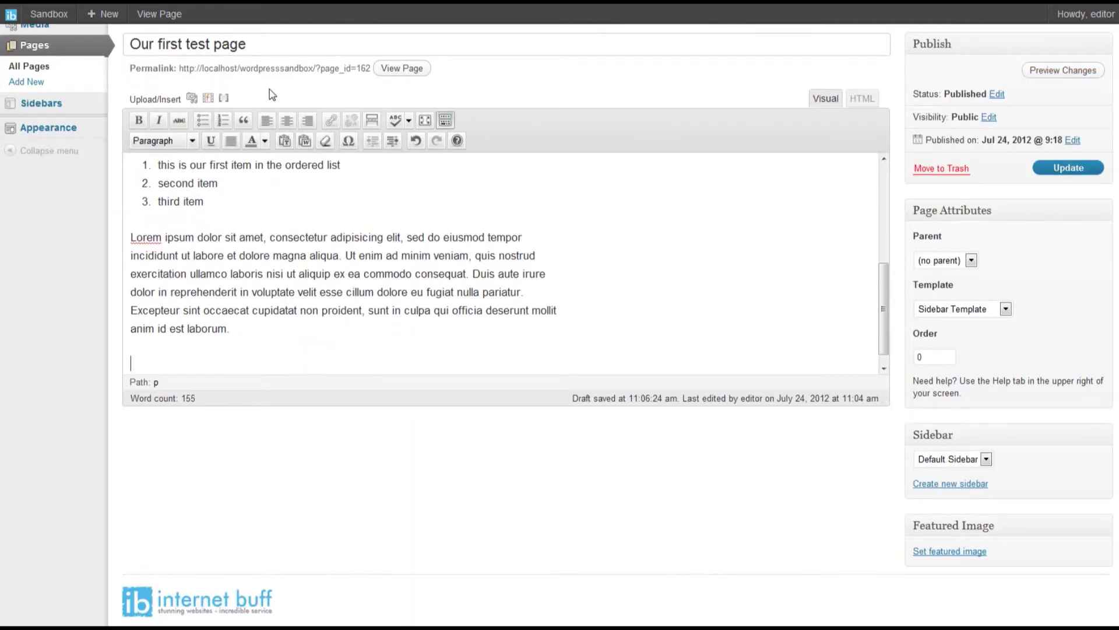
{"action": "left_click", "coordinate": [245, 121]}
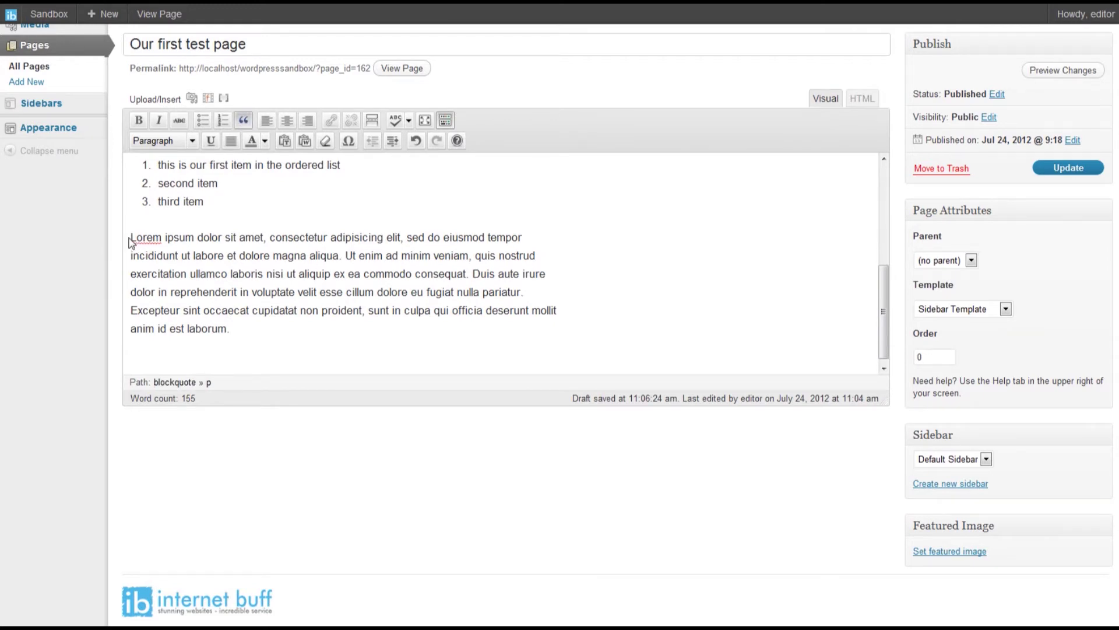
- Copy the last paragraph's opening sentences and paste them into the blockquote
{"action": "left_click_drag", "start_coordinate": [130, 237], "coordinate": [474, 279]}
{"action": "right_click", "coordinate": [473, 279]}
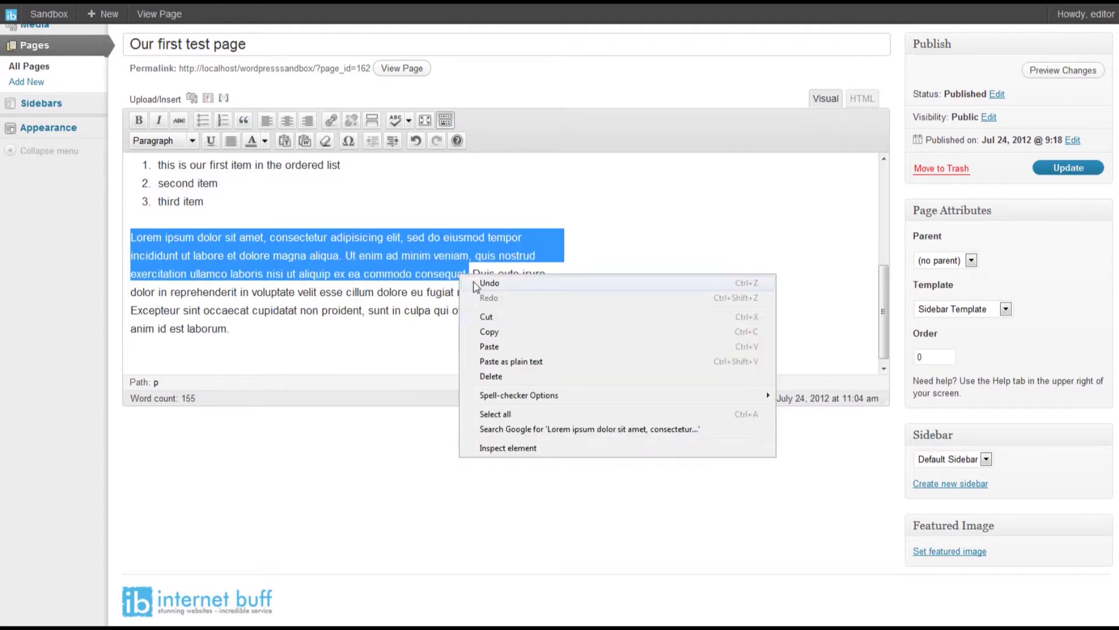
{"action": "left_click", "coordinate": [500, 331]}
{"action": "left_click", "coordinate": [211, 366]}
{"action": "right_click", "coordinate": [211, 366]}
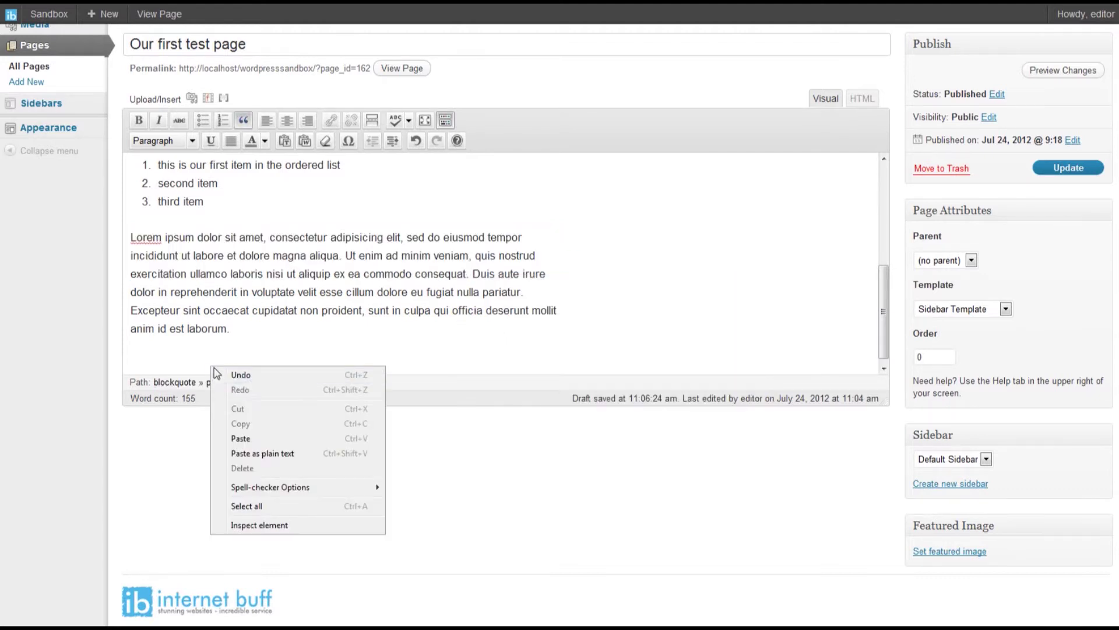
{"action": "left_click", "coordinate": [279, 440]}
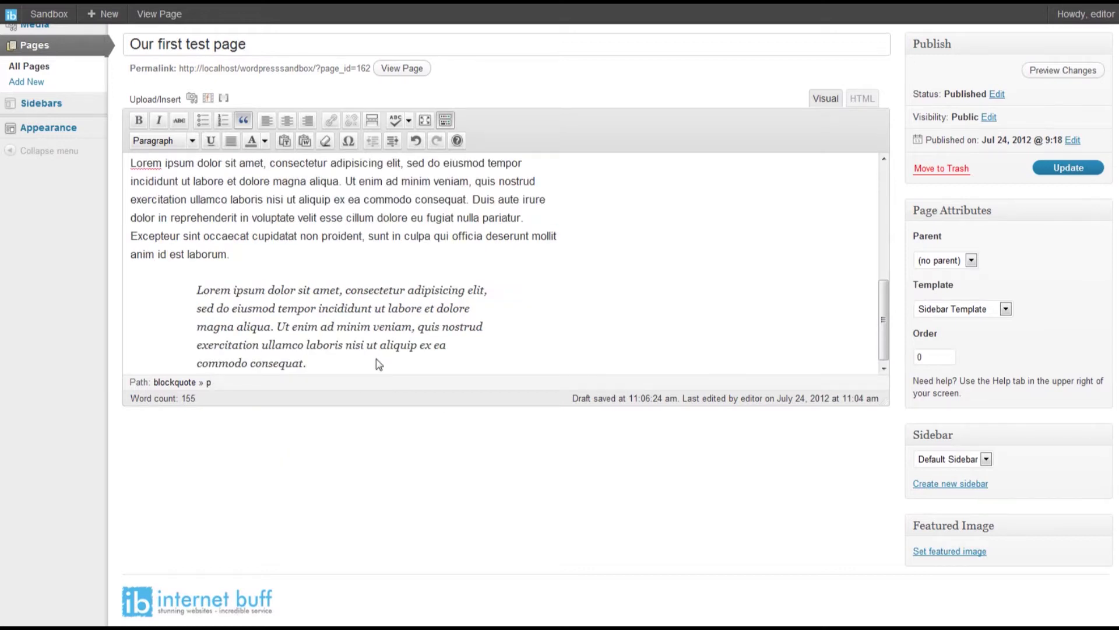
{"action": "key", "text": "Return"}
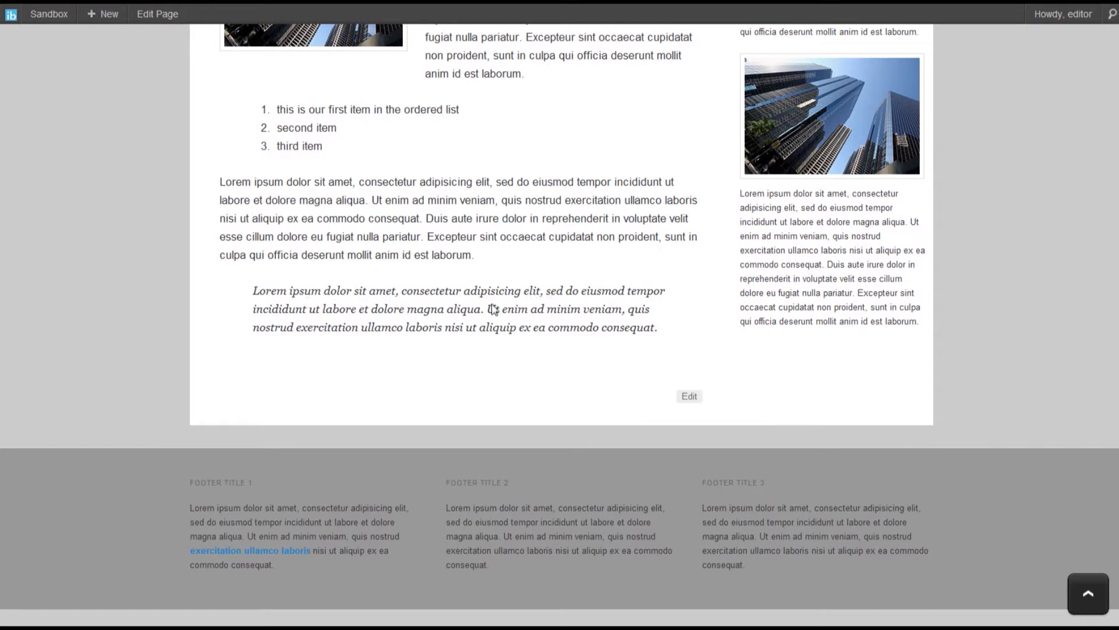
{"action": "scroll", "coordinate": [575, 320], "scroll_direction": "up", "scroll_amount": 5}
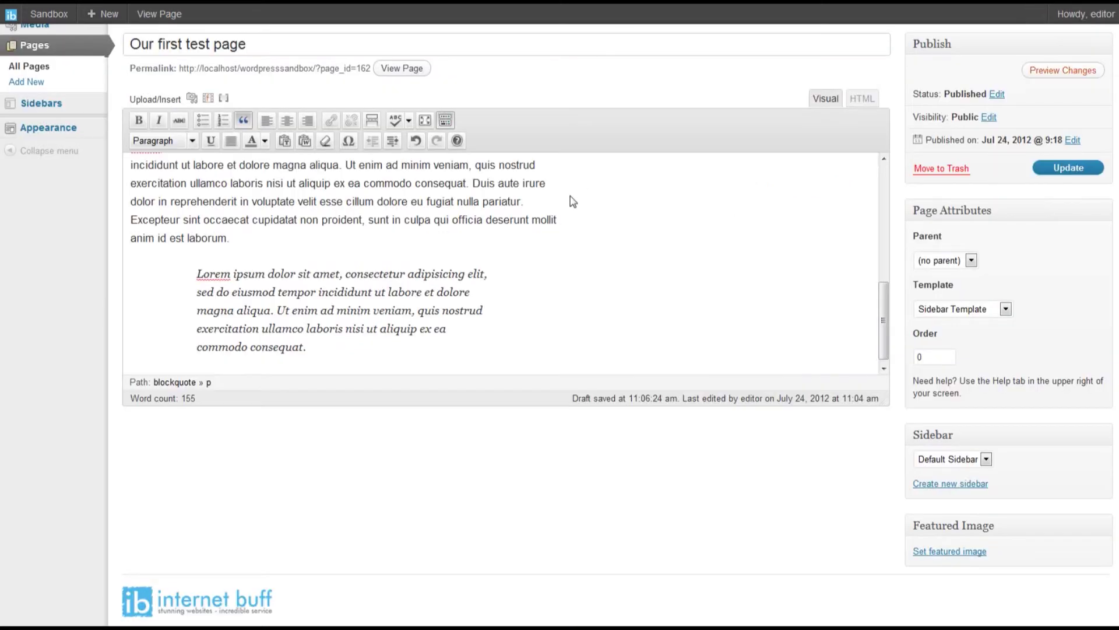
{"action": "scroll", "coordinate": [570, 195], "scroll_direction": "up", "scroll_amount": 1}
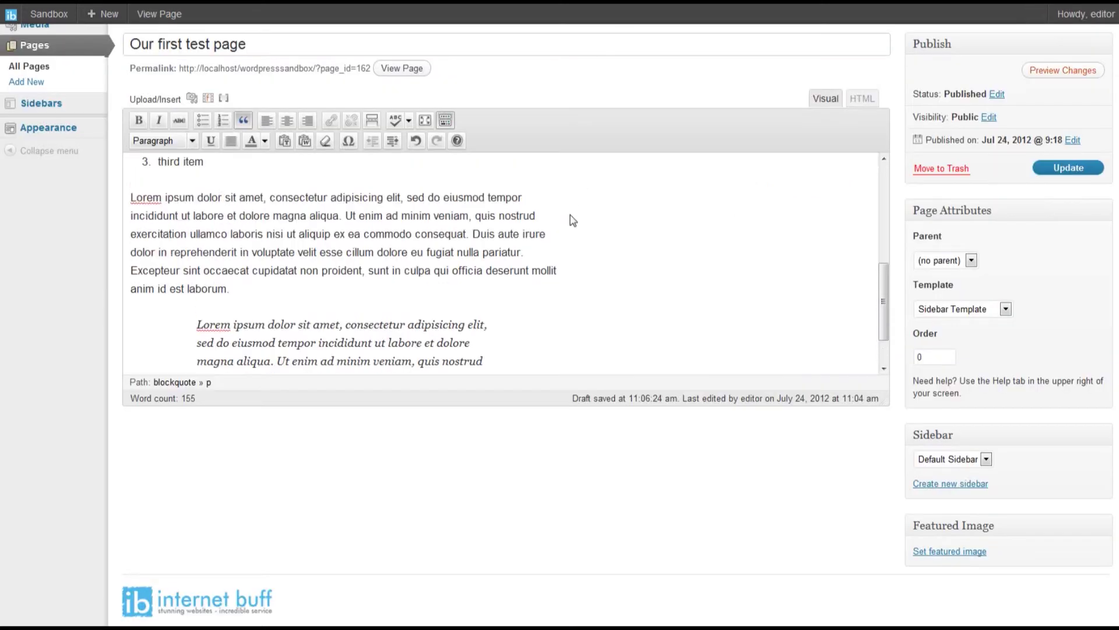
{"action": "scroll", "coordinate": [571, 215], "scroll_direction": "up", "scroll_amount": 6}
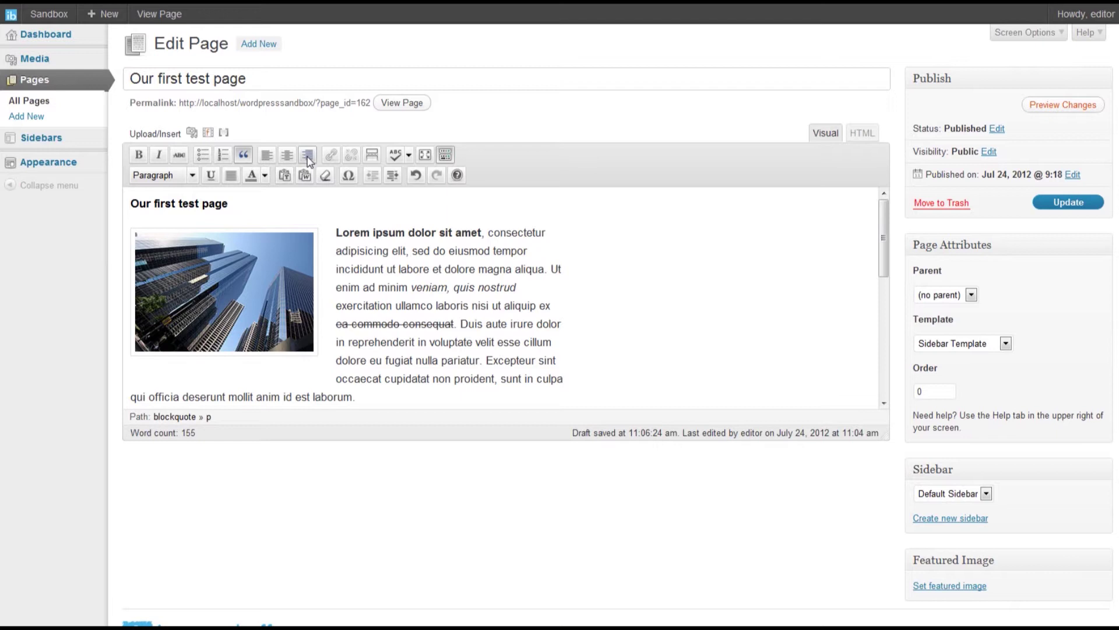
{"action": "scroll", "coordinate": [327, 249], "scroll_direction": "down", "scroll_amount": 5}
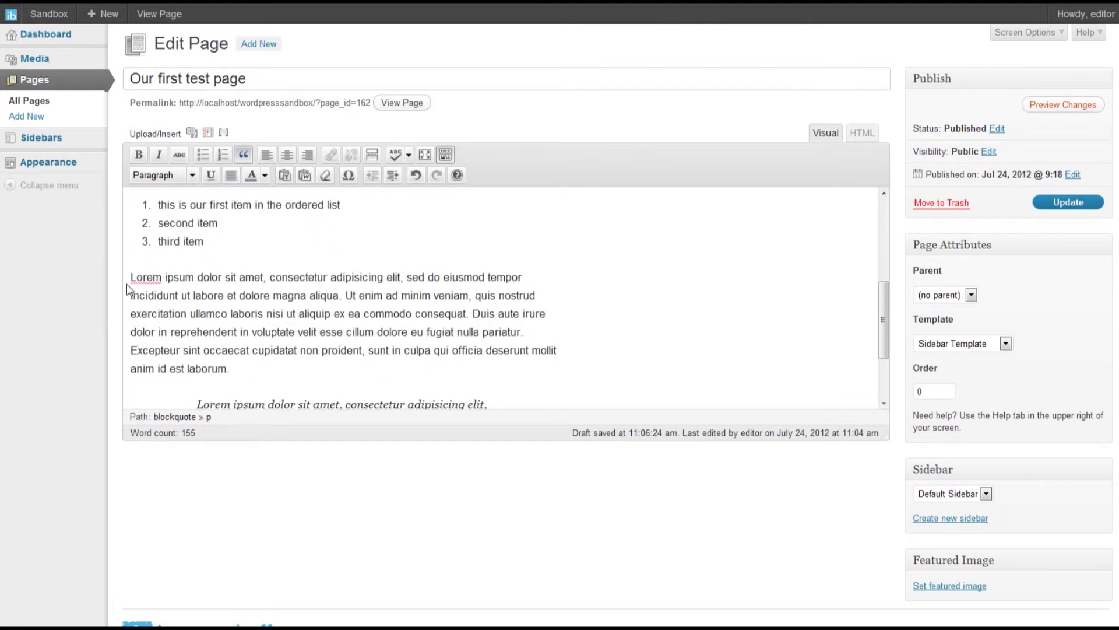
{"action": "left_click_drag", "start_coordinate": [133, 280], "coordinate": [258, 367]}
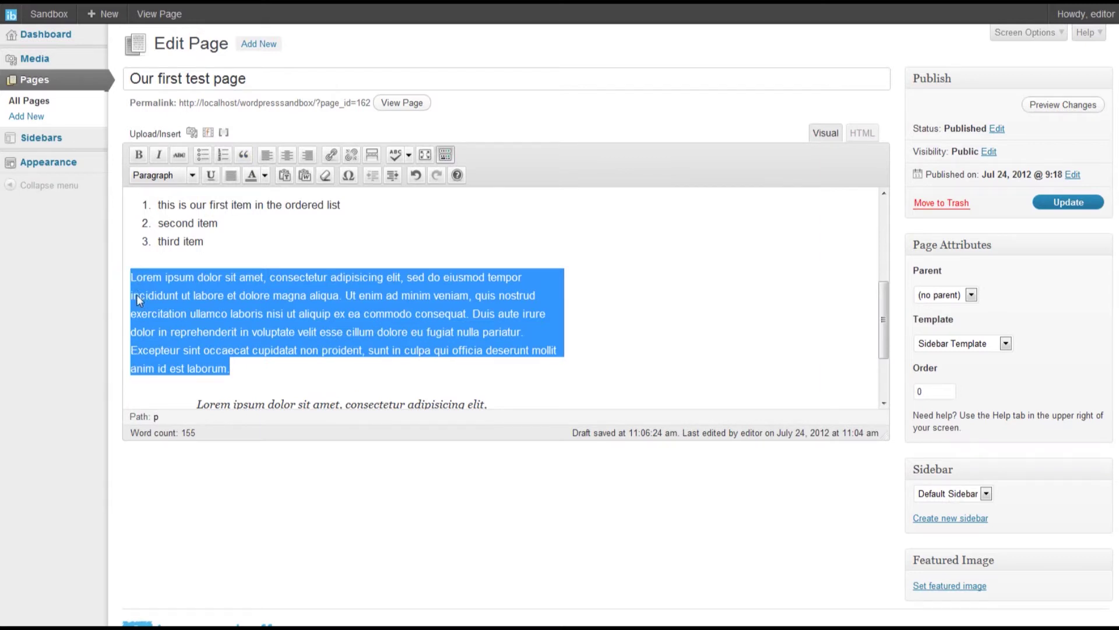
{"action": "left_click", "coordinate": [267, 152]}
{"action": "left_click", "coordinate": [308, 155]}
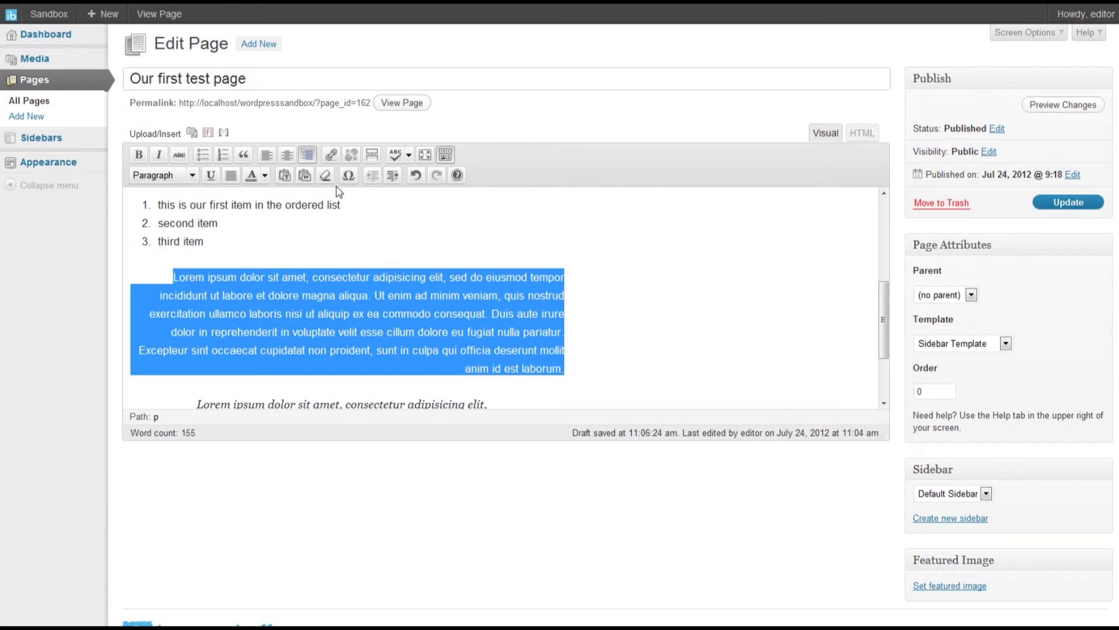
{"action": "left_click", "coordinate": [289, 155]}
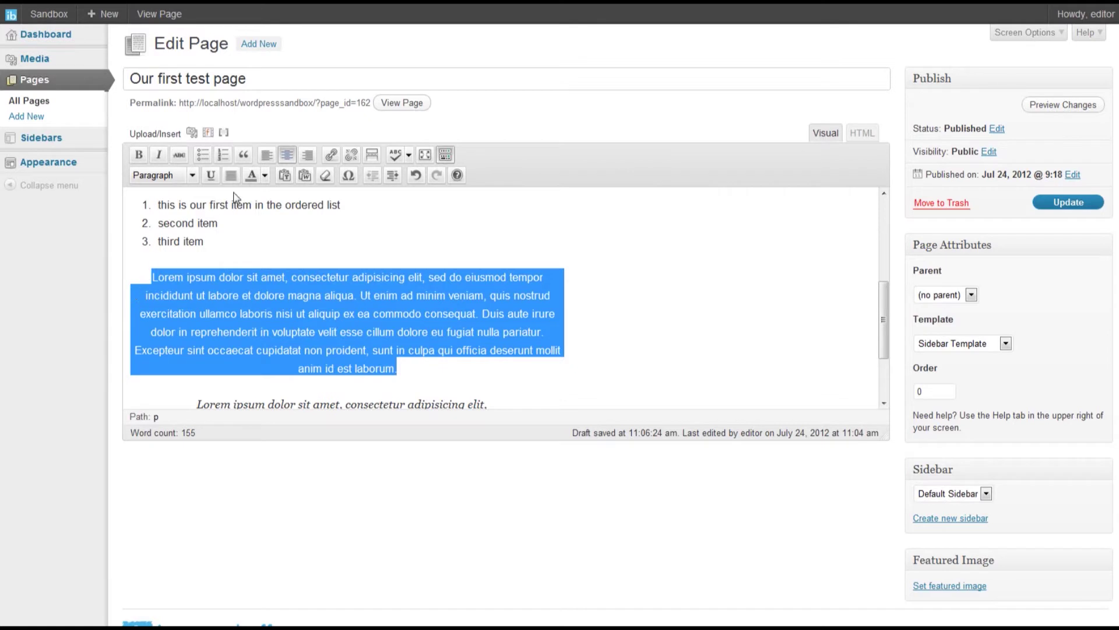
{"action": "left_click", "coordinate": [287, 156]}
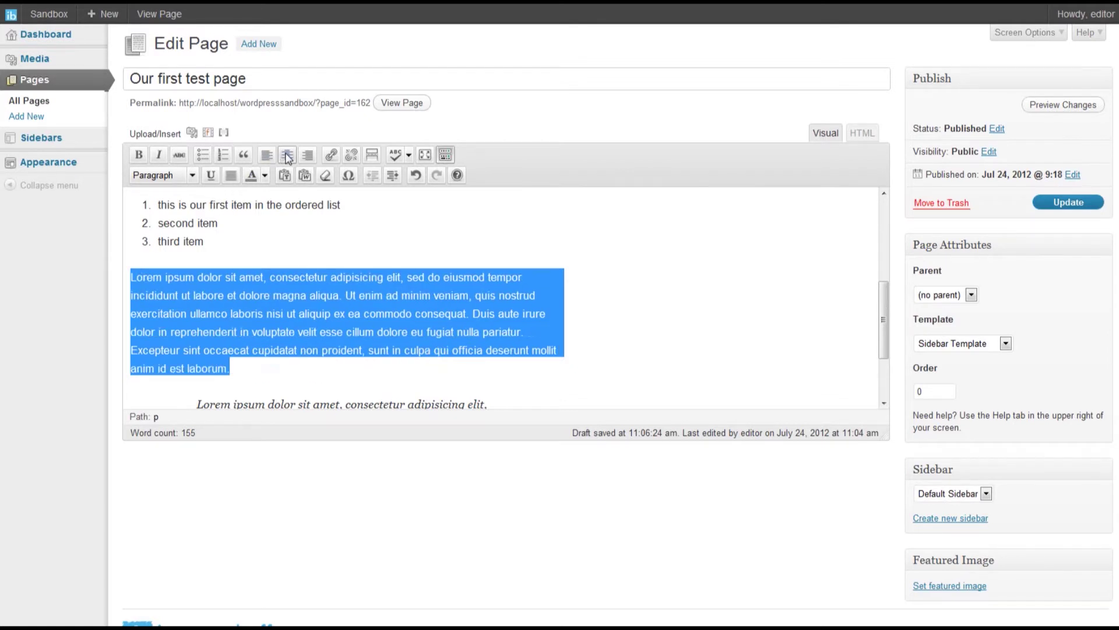
{"action": "left_click", "coordinate": [341, 359]}
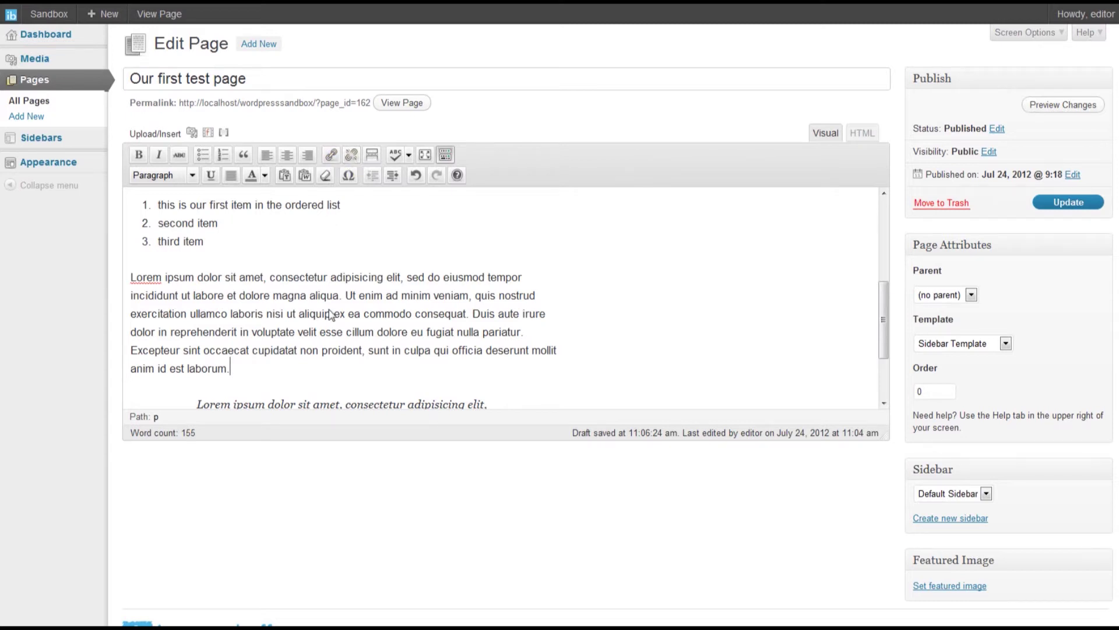
{"action": "left_click_drag", "start_coordinate": [270, 278], "coordinate": [401, 278]}
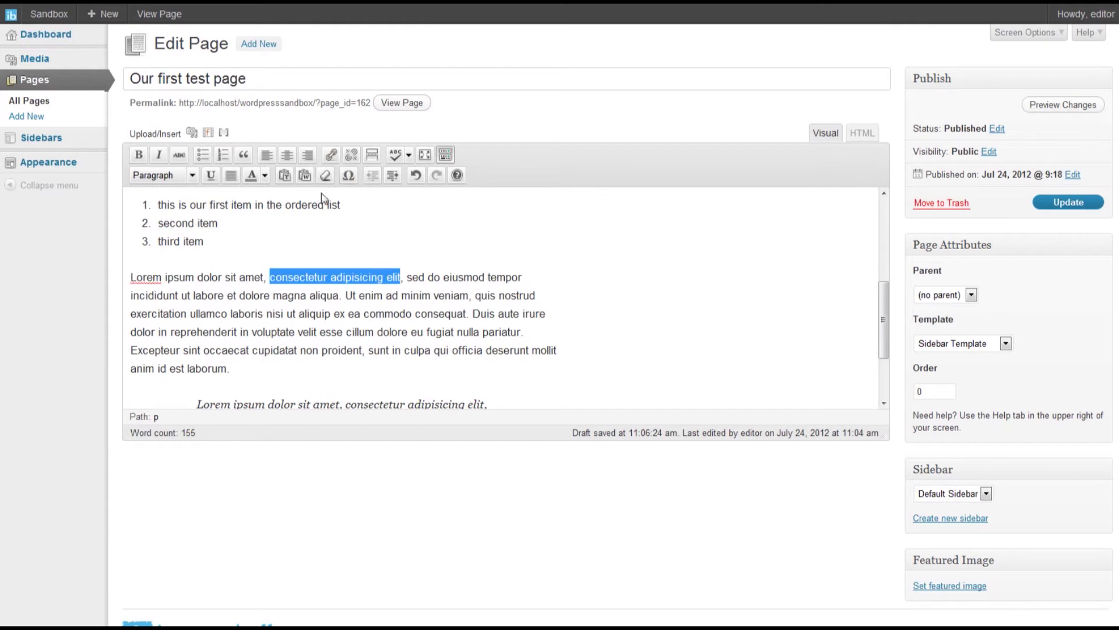
{"action": "left_click", "coordinate": [330, 153]}
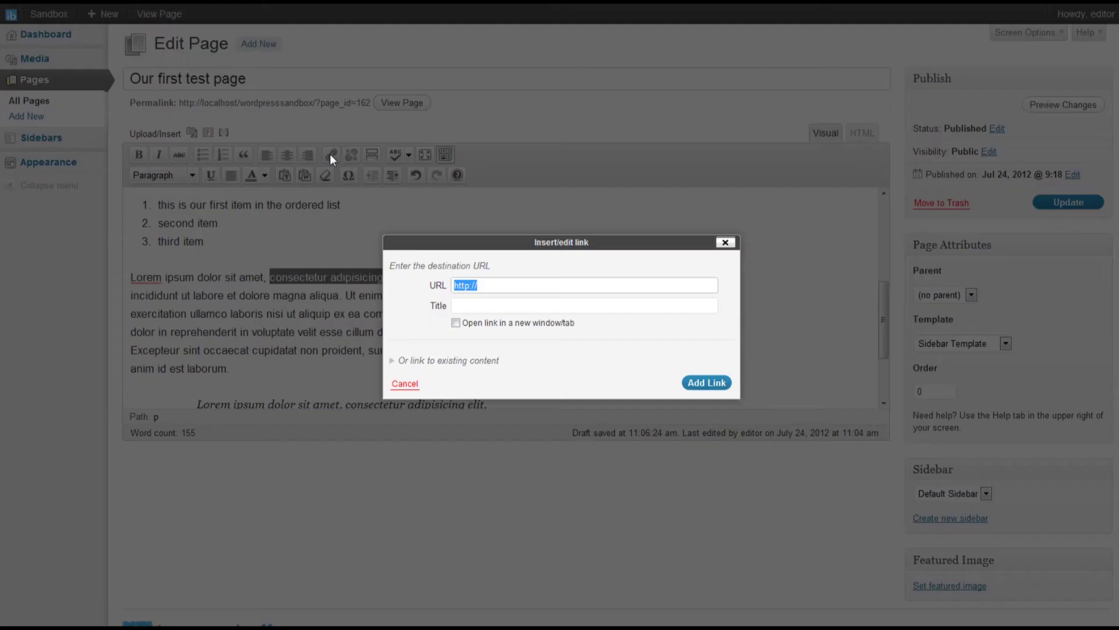
{"action": "left_click", "coordinate": [505, 287]}
{"action": "type", "text": "www.internetbuff.co.uk"}
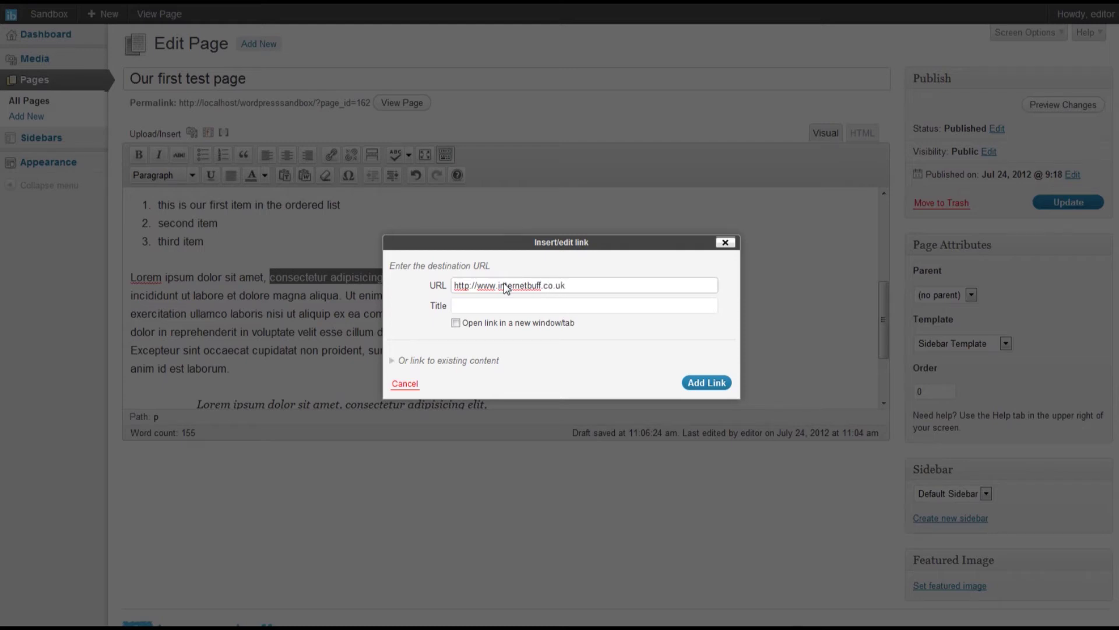
{"action": "left_click", "coordinate": [455, 323]}
{"action": "left_click", "coordinate": [456, 325]}
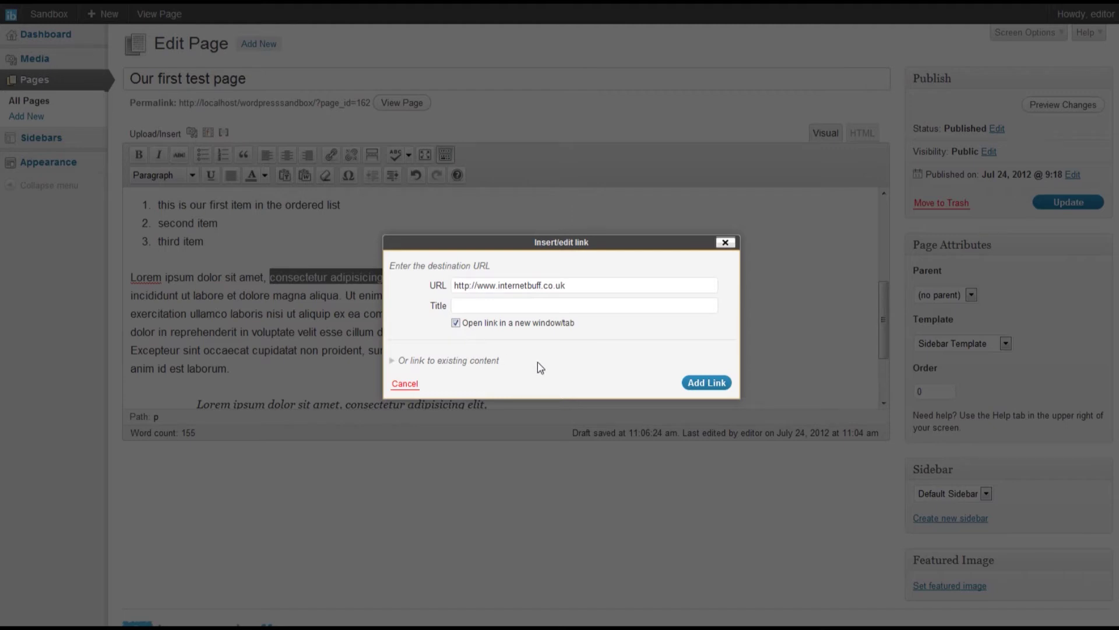
{"action": "left_click", "coordinate": [720, 385]}
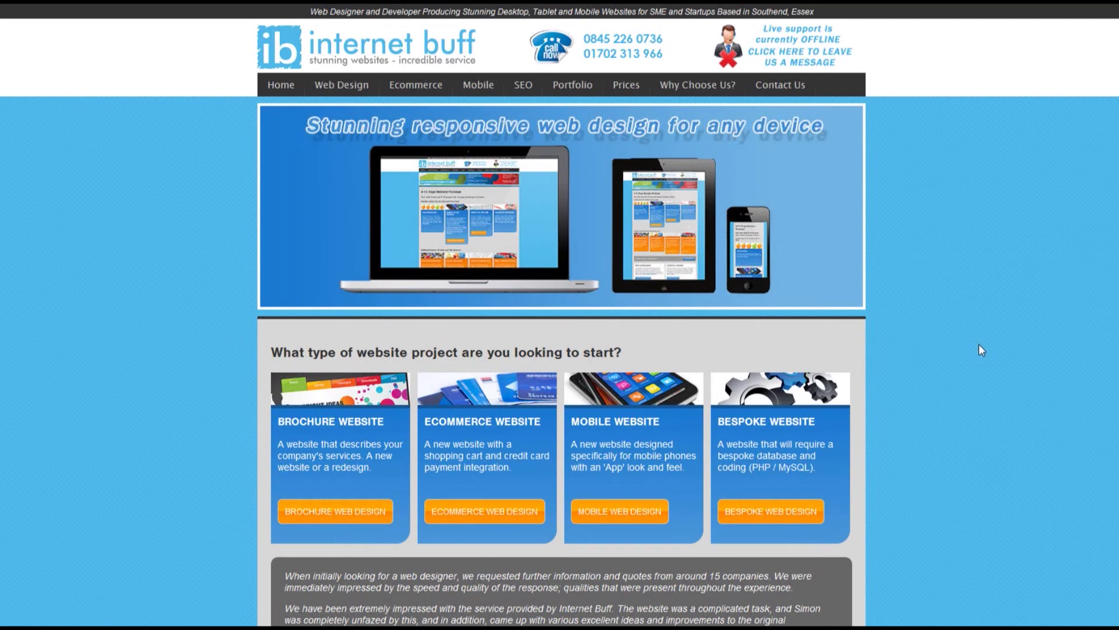
{"action": "scroll", "coordinate": [977, 350], "scroll_direction": "down", "scroll_amount": 3}
{"action": "scroll", "coordinate": [976, 352], "scroll_direction": "up", "scroll_amount": 3}
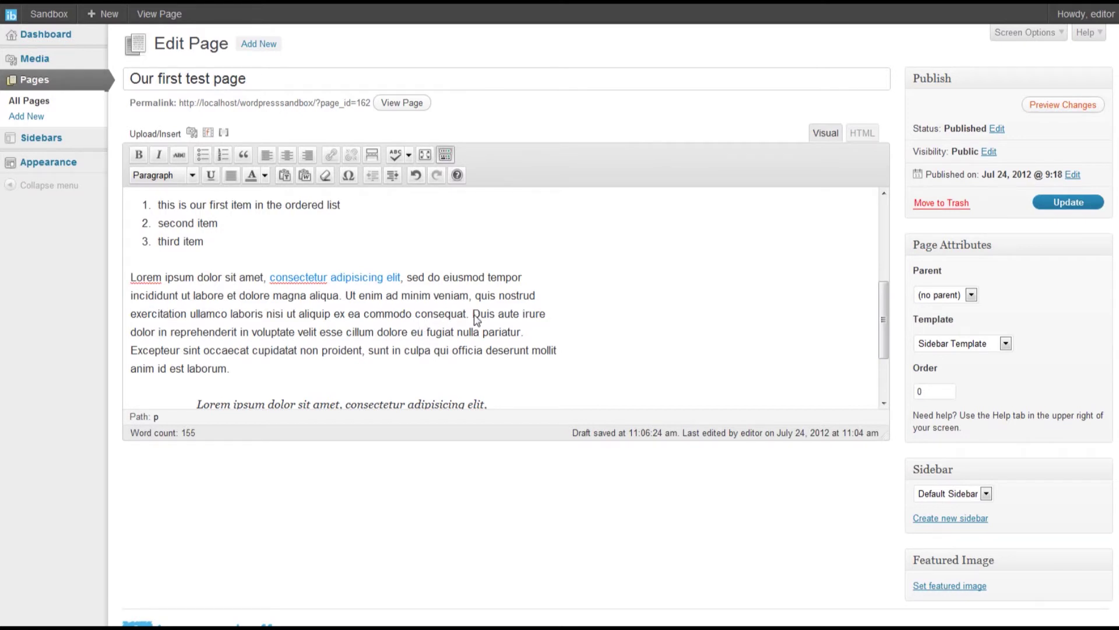
- Select 'Duis aute irure' and choose the existing page 'Our first test page' as its link target
{"action": "left_click_drag", "start_coordinate": [475, 315], "coordinate": [546, 318]}
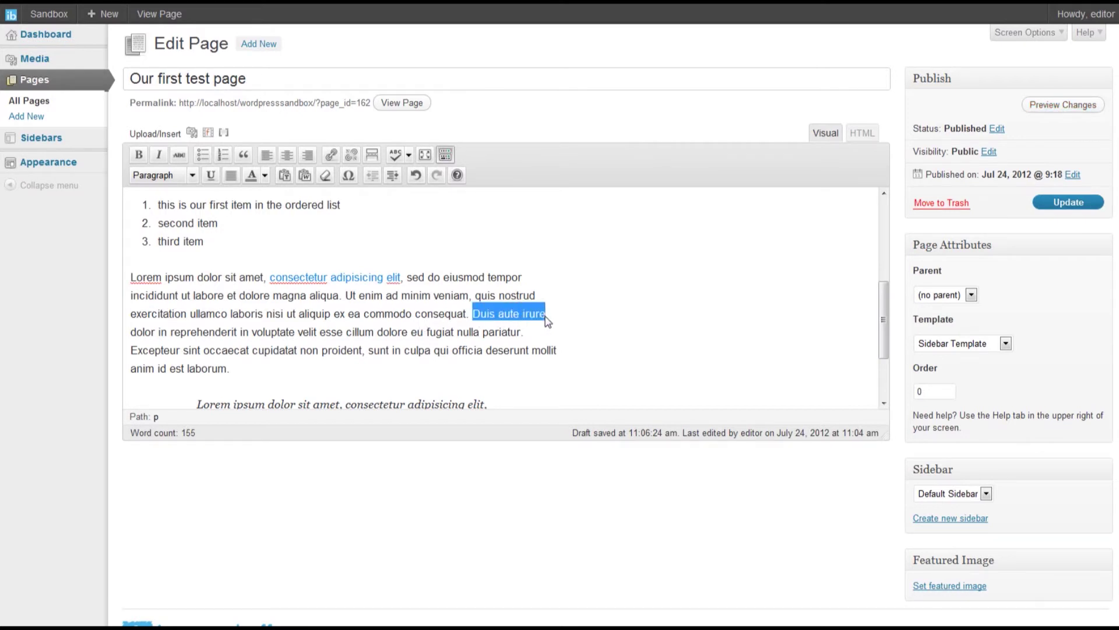
{"action": "left_click", "coordinate": [331, 155]}
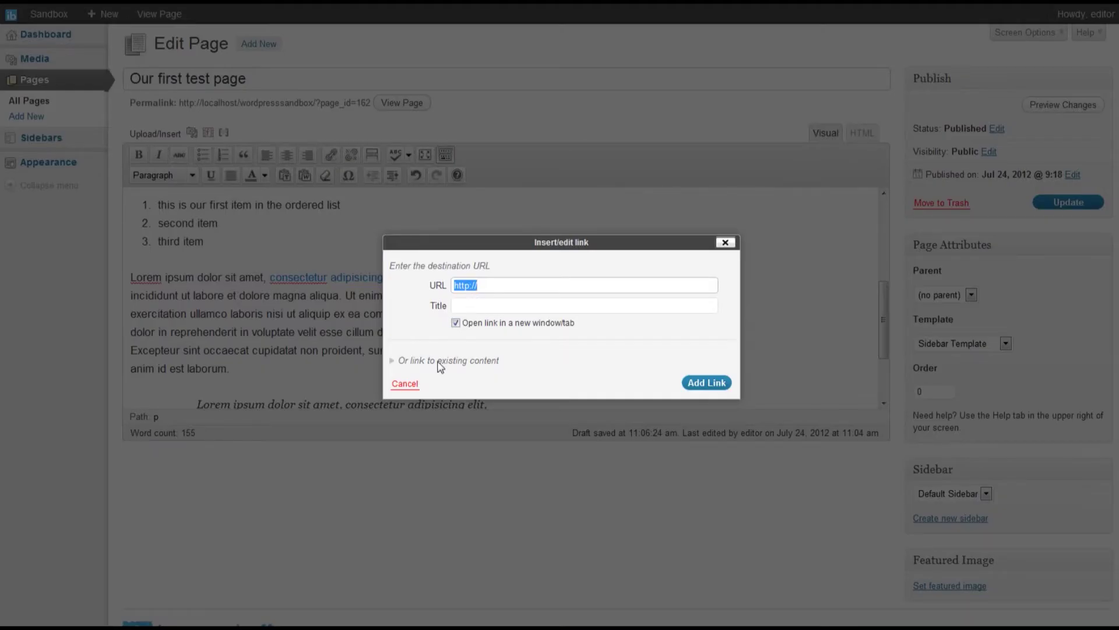
{"action": "left_click", "coordinate": [482, 362]}
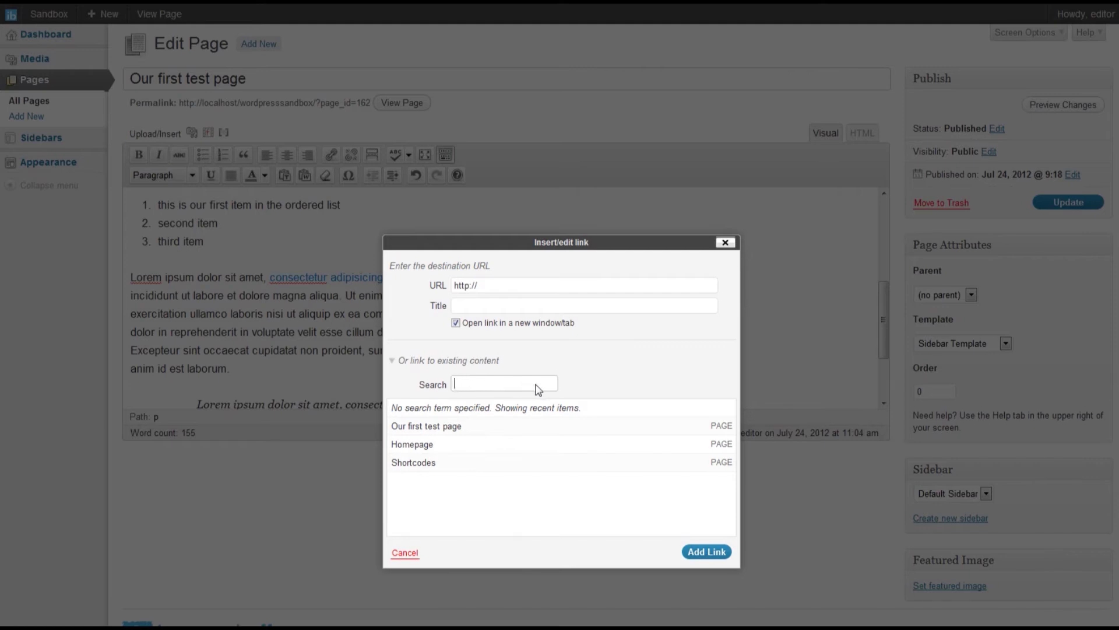
{"action": "left_click", "coordinate": [420, 427]}
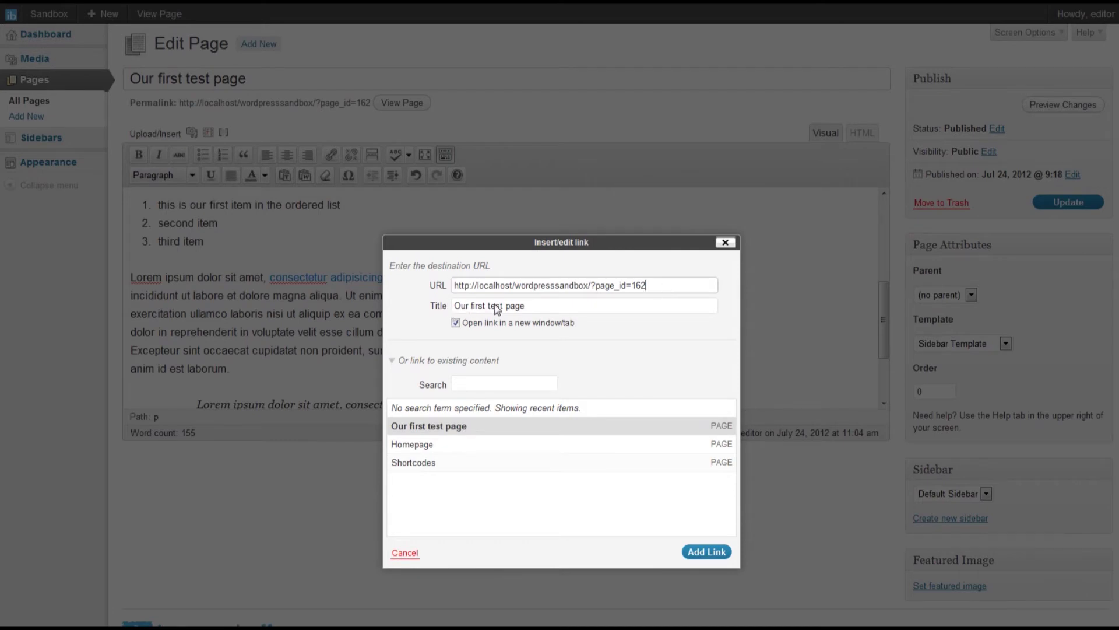
- Adjust the link title, turn off opening in a new tab, and confirm the link
{"action": "left_click_drag", "start_coordinate": [526, 305], "coordinate": [457, 307]}
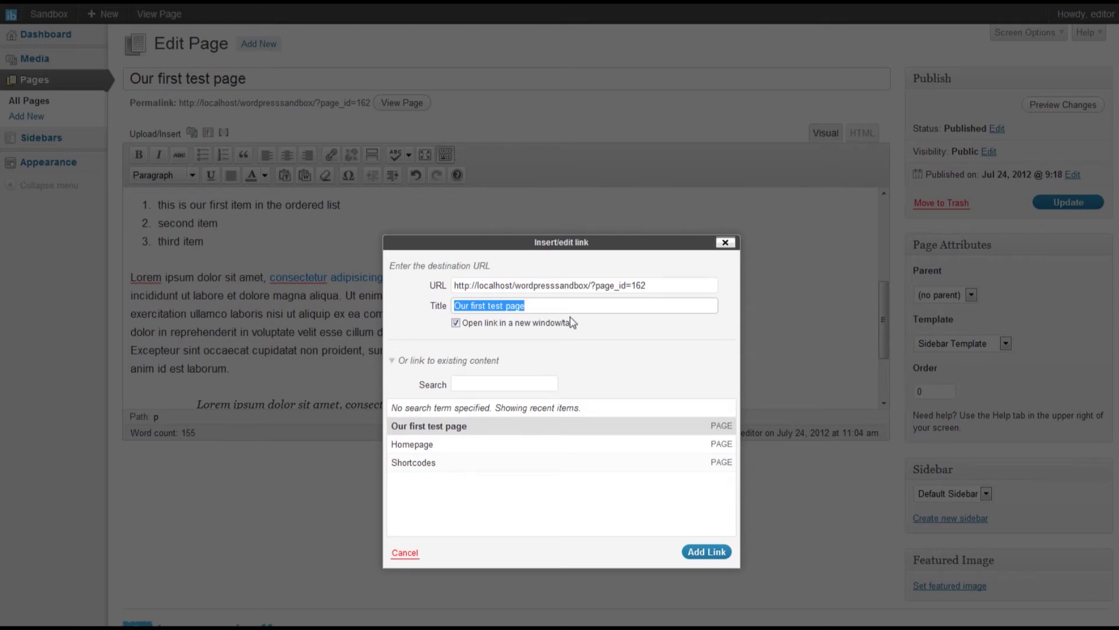
{"action": "left_click", "coordinate": [519, 309]}
{"action": "left_click_drag", "start_coordinate": [532, 305], "coordinate": [444, 308]}
{"action": "left_click", "coordinate": [456, 323]}
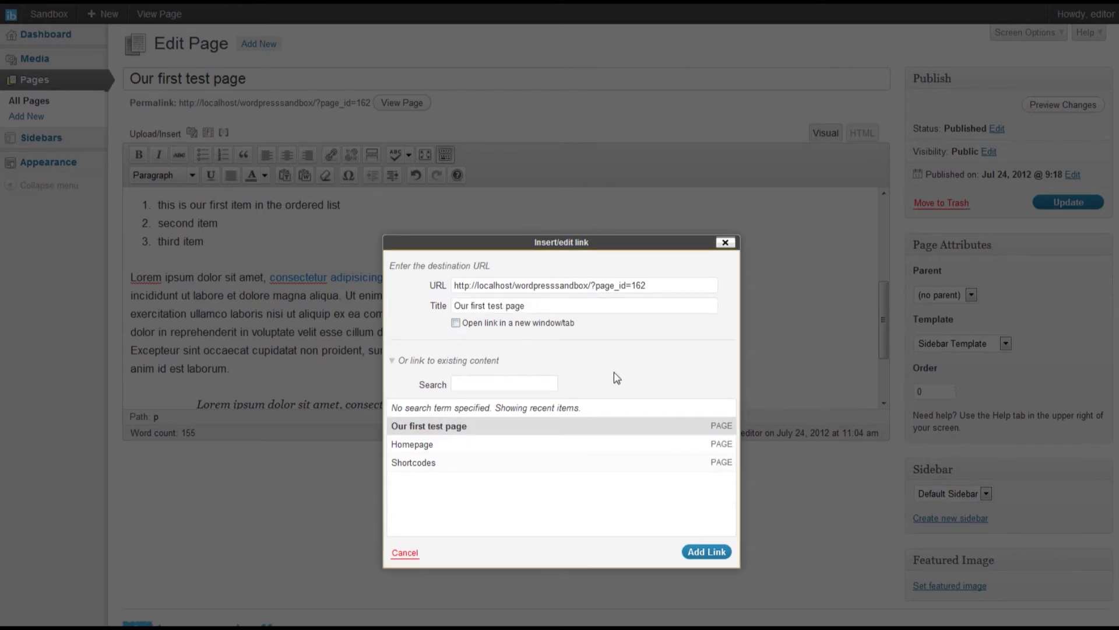
{"action": "left_click", "coordinate": [700, 554]}
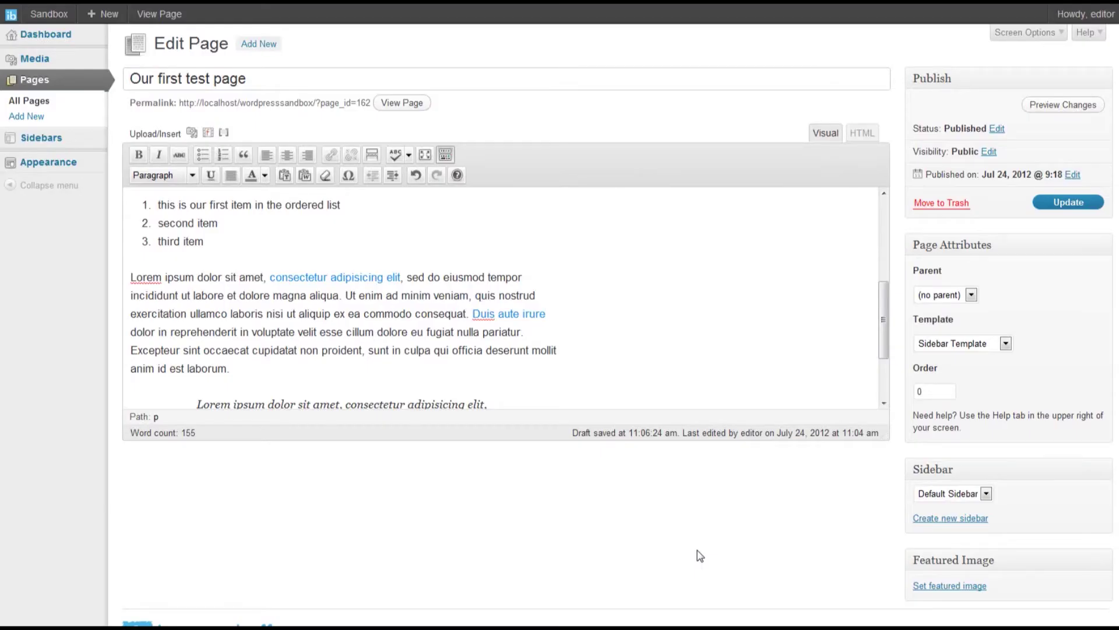
{"action": "left_click", "coordinate": [514, 313]}
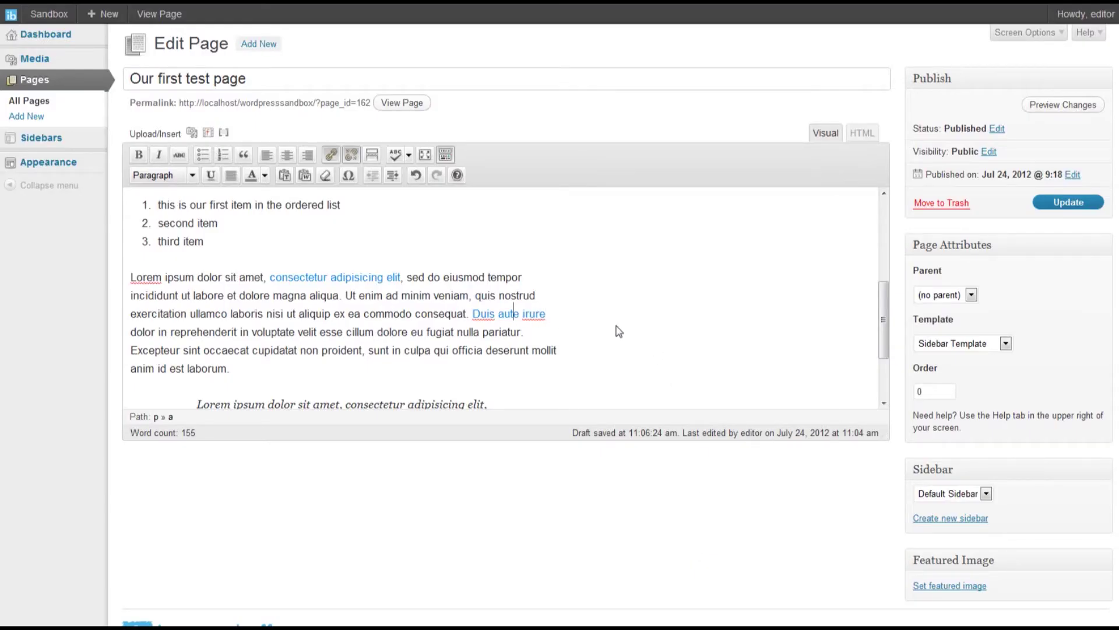
{"action": "scroll", "coordinate": [655, 332], "scroll_direction": "up", "scroll_amount": 5}
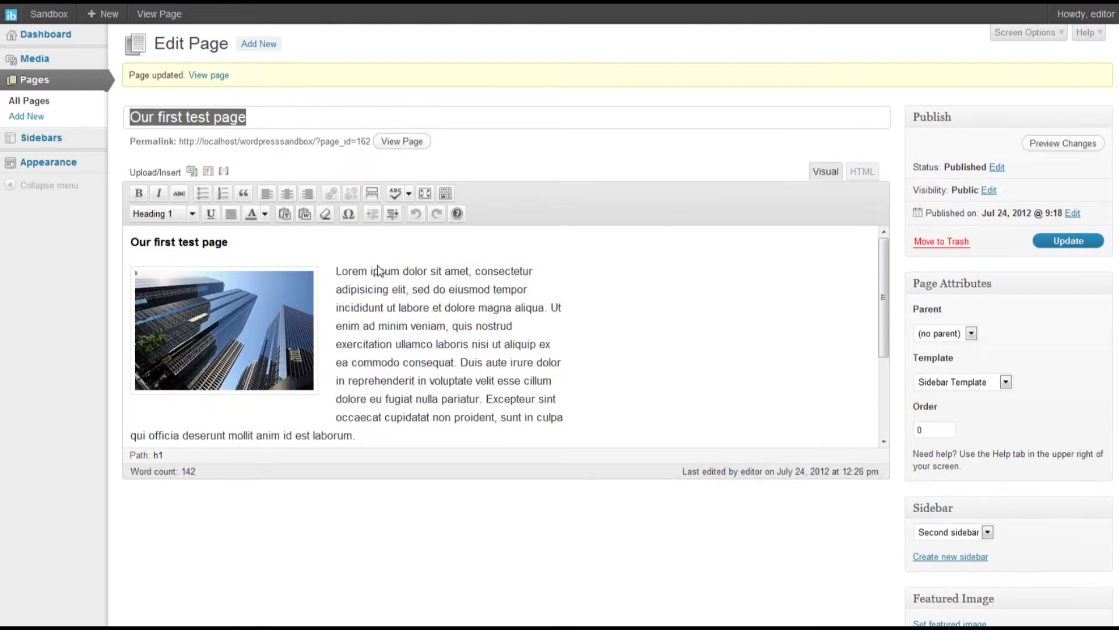
{"action": "left_click", "coordinate": [410, 194]}
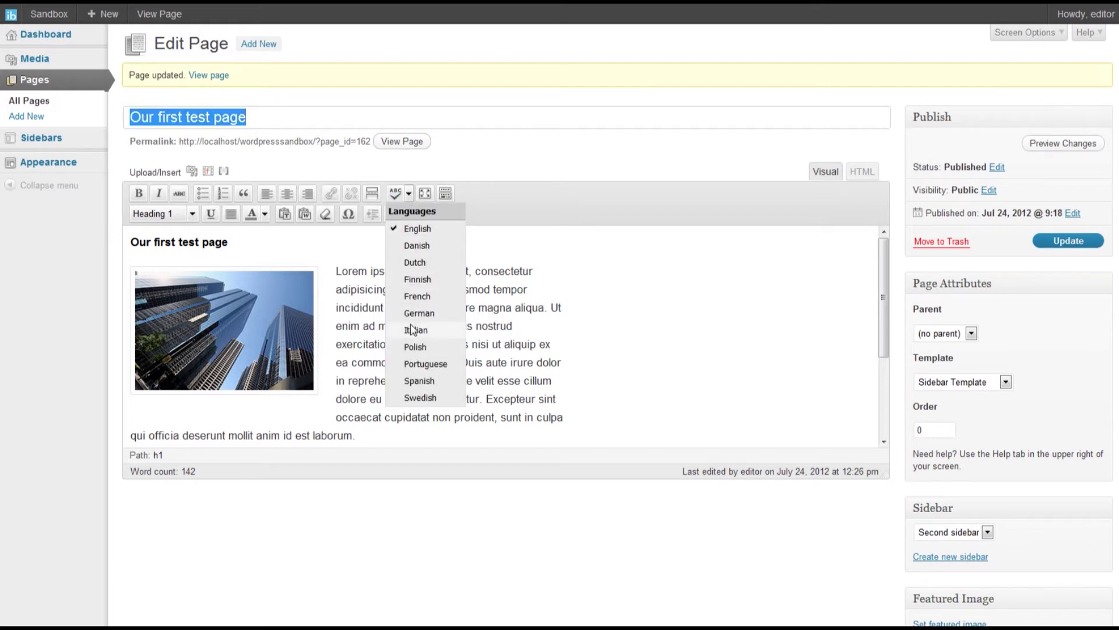
{"action": "left_click", "coordinate": [410, 195]}
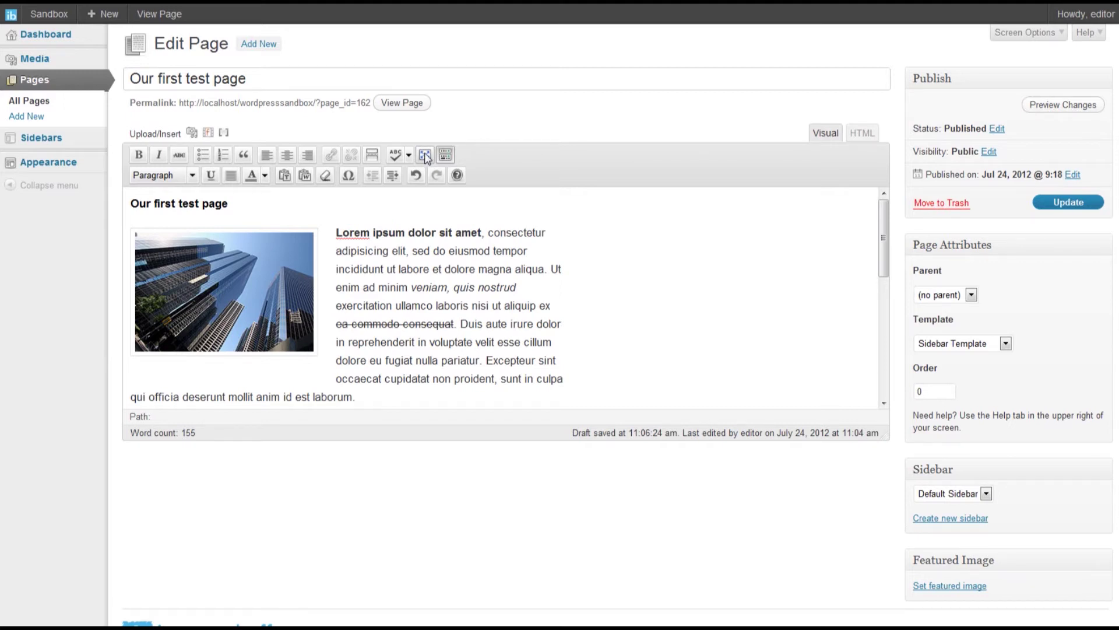
{"action": "scroll", "coordinate": [521, 294], "scroll_direction": "down", "scroll_amount": 6}
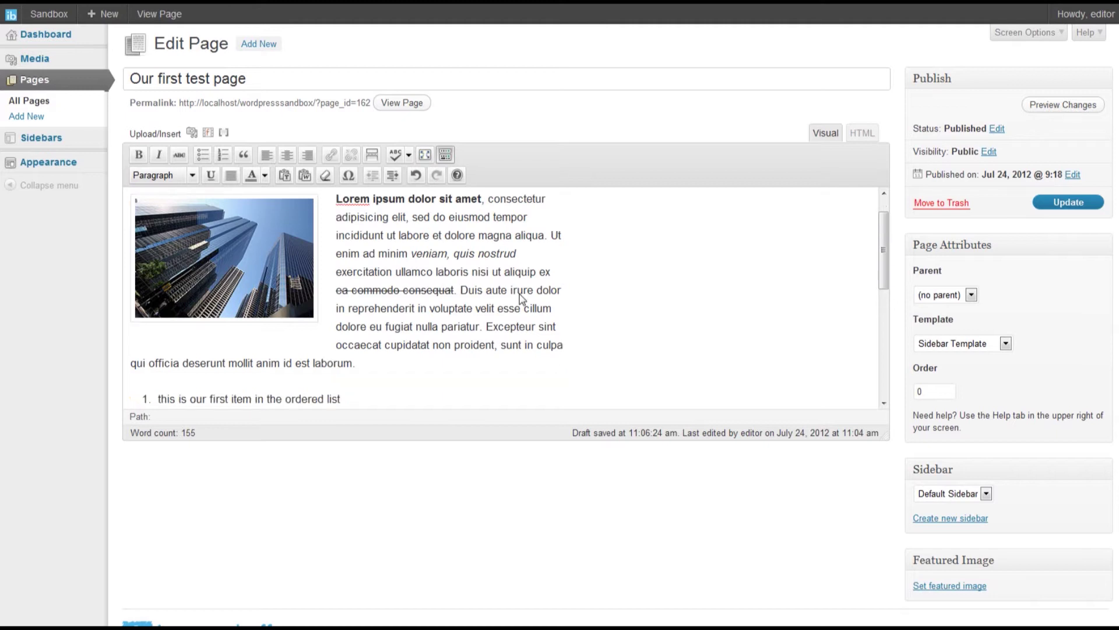
{"action": "scroll", "coordinate": [513, 297], "scroll_direction": "up", "scroll_amount": 8}
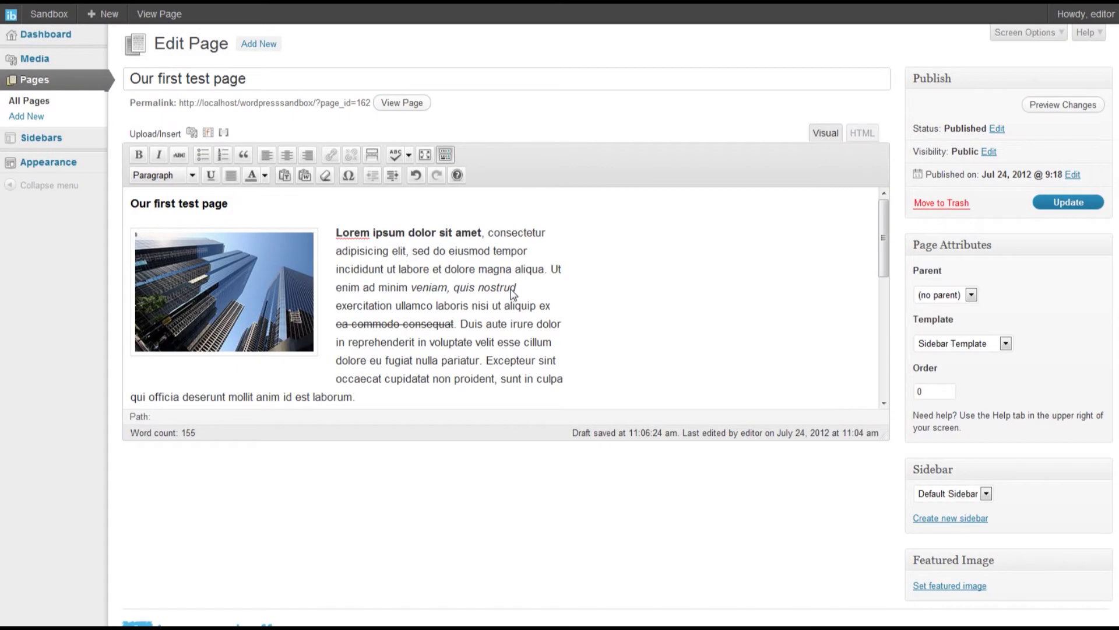
{"action": "scroll", "coordinate": [490, 296], "scroll_direction": "down", "scroll_amount": 3}
{"action": "scroll", "coordinate": [484, 291], "scroll_direction": "down", "scroll_amount": 4}
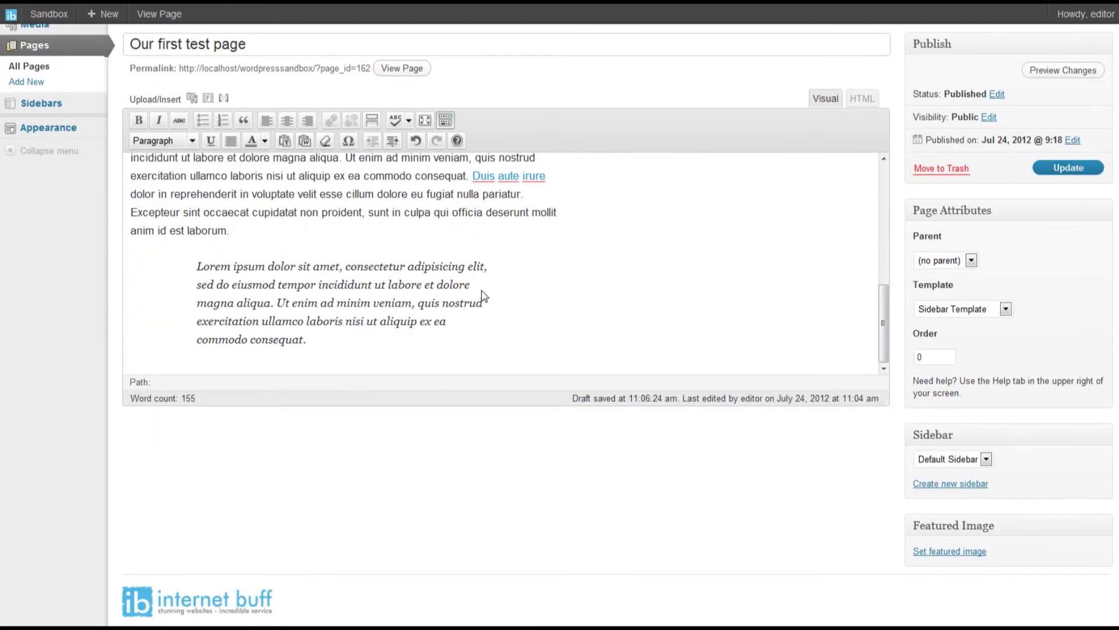
{"action": "scroll", "coordinate": [482, 290], "scroll_direction": "up", "scroll_amount": 8}
{"action": "scroll", "coordinate": [481, 294], "scroll_direction": "down", "scroll_amount": 4}
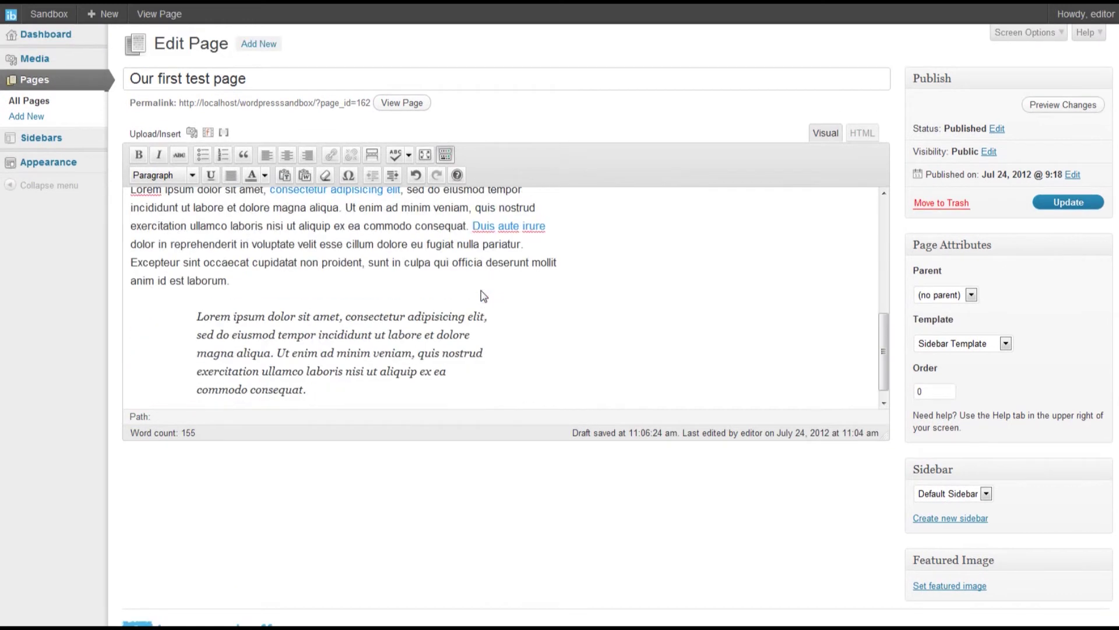
{"action": "scroll", "coordinate": [482, 294], "scroll_direction": "up", "scroll_amount": 6}
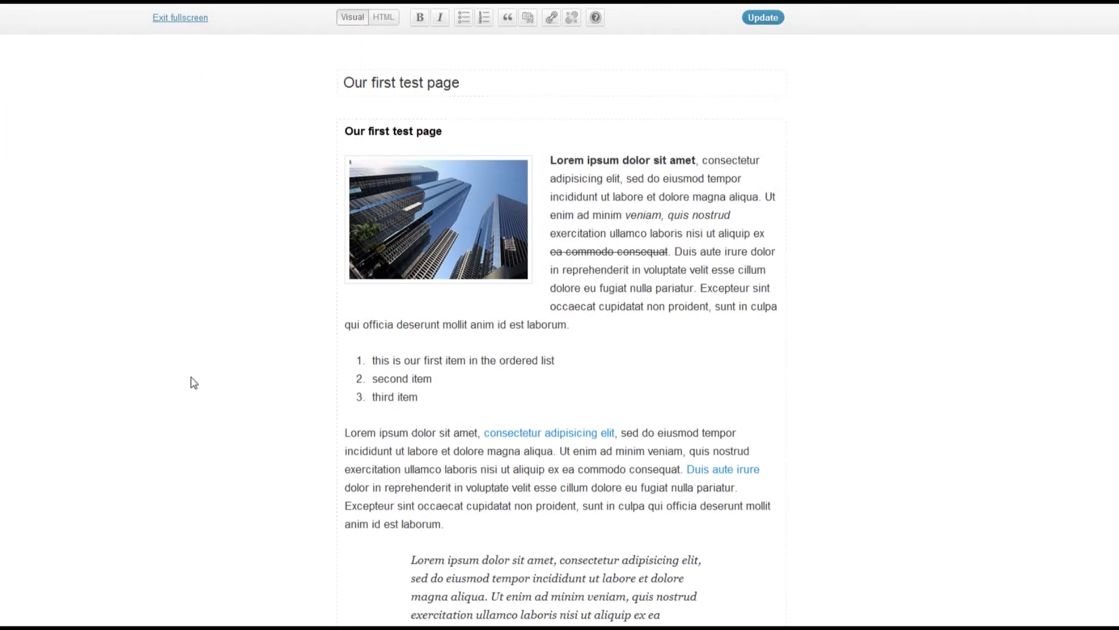
{"action": "scroll", "coordinate": [258, 376], "scroll_direction": "down", "scroll_amount": 2}
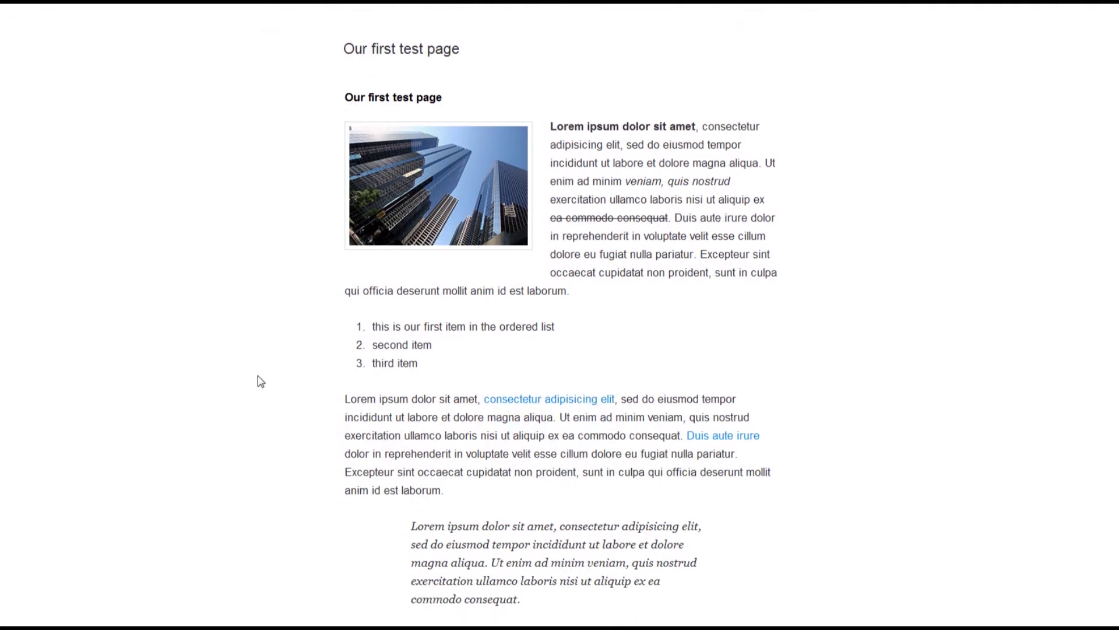
{"action": "scroll", "coordinate": [258, 375], "scroll_direction": "up", "scroll_amount": 2}
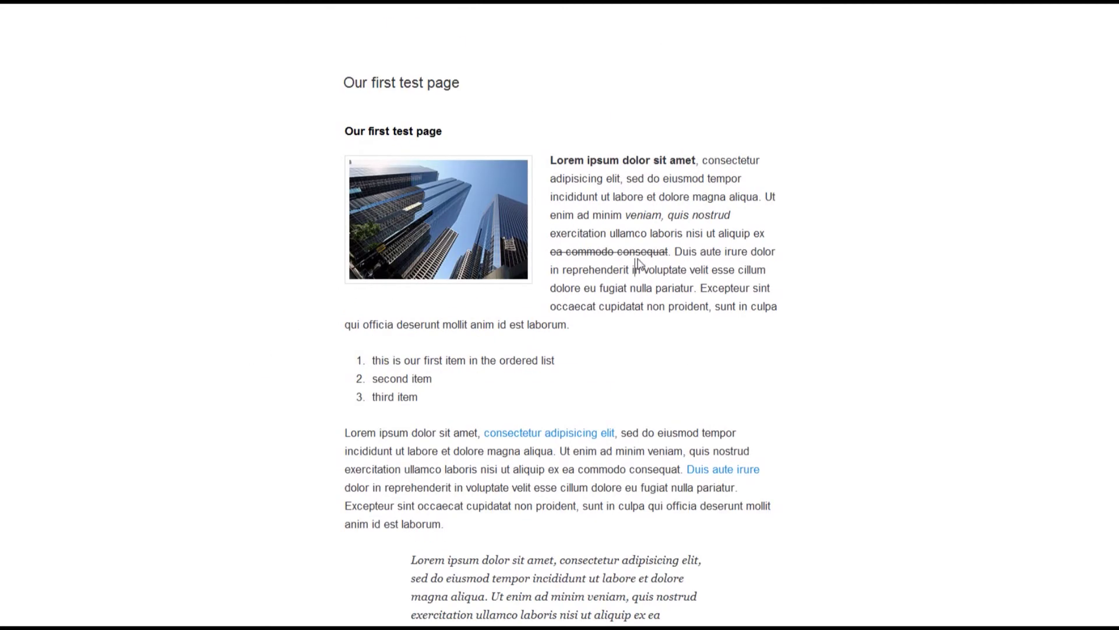
{"action": "mouse_move", "coordinate": [431, 30]}
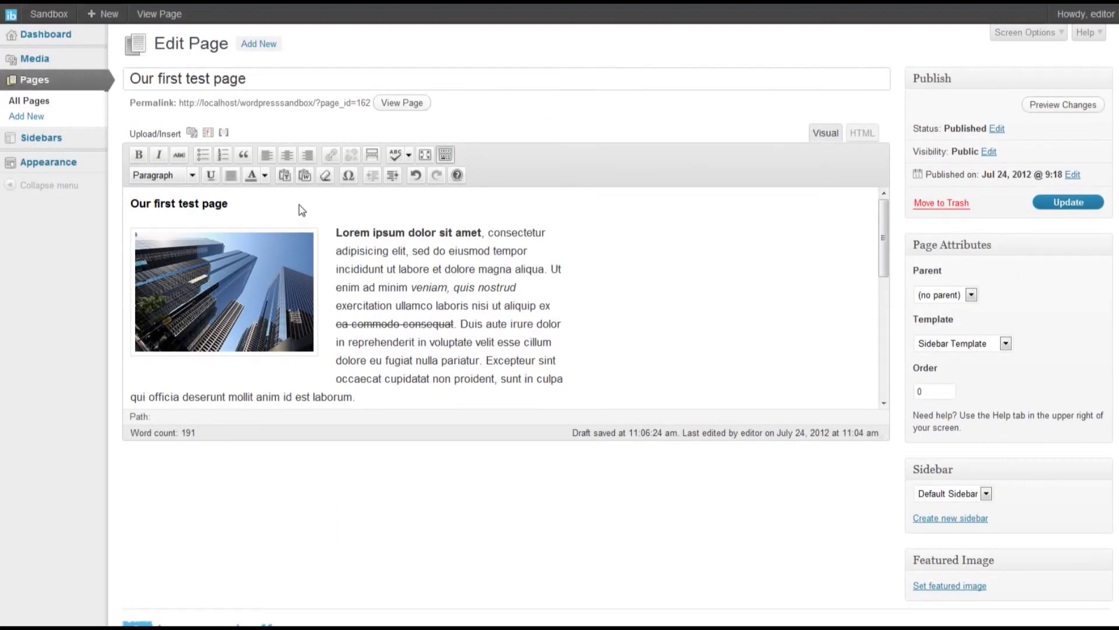
{"action": "left_click", "coordinate": [537, 318]}
{"action": "scroll", "coordinate": [538, 332], "scroll_direction": "down", "scroll_amount": 3}
{"action": "scroll", "coordinate": [538, 332], "scroll_direction": "up", "scroll_amount": 3}
{"action": "scroll", "coordinate": [604, 336], "scroll_direction": "down", "scroll_amount": 3}
{"action": "scroll", "coordinate": [604, 337], "scroll_direction": "down", "scroll_amount": 3}
{"action": "scroll", "coordinate": [604, 336], "scroll_direction": "up", "scroll_amount": 10}
{"action": "left_click", "coordinate": [445, 156]}
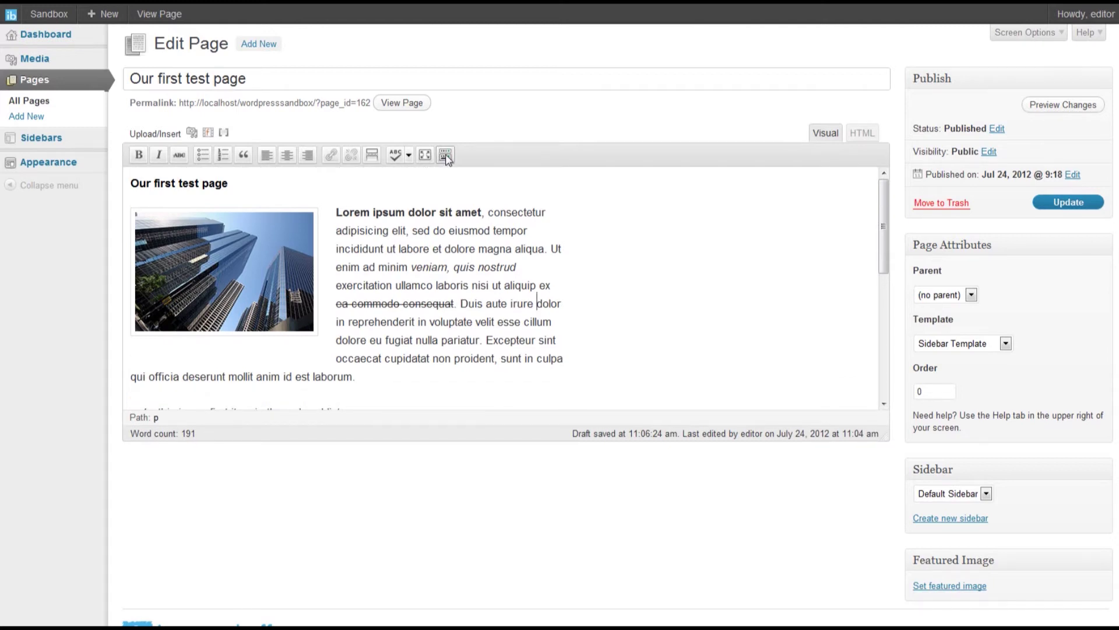
{"action": "left_click", "coordinate": [445, 155]}
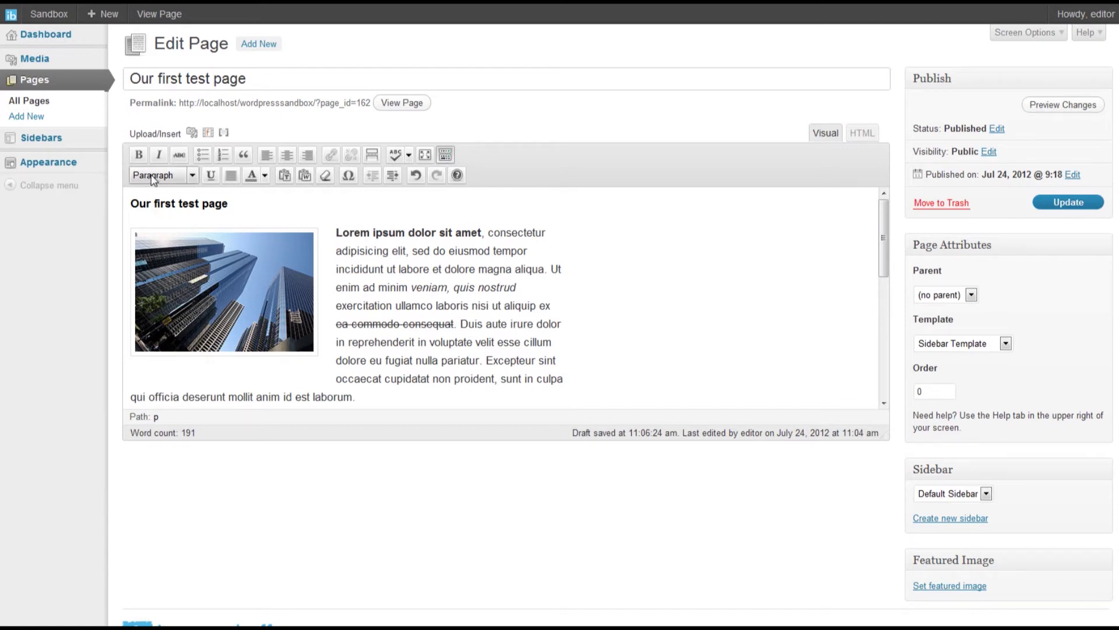
{"action": "left_click", "coordinate": [193, 176]}
{"action": "scroll", "coordinate": [190, 259], "scroll_direction": "down", "scroll_amount": 3}
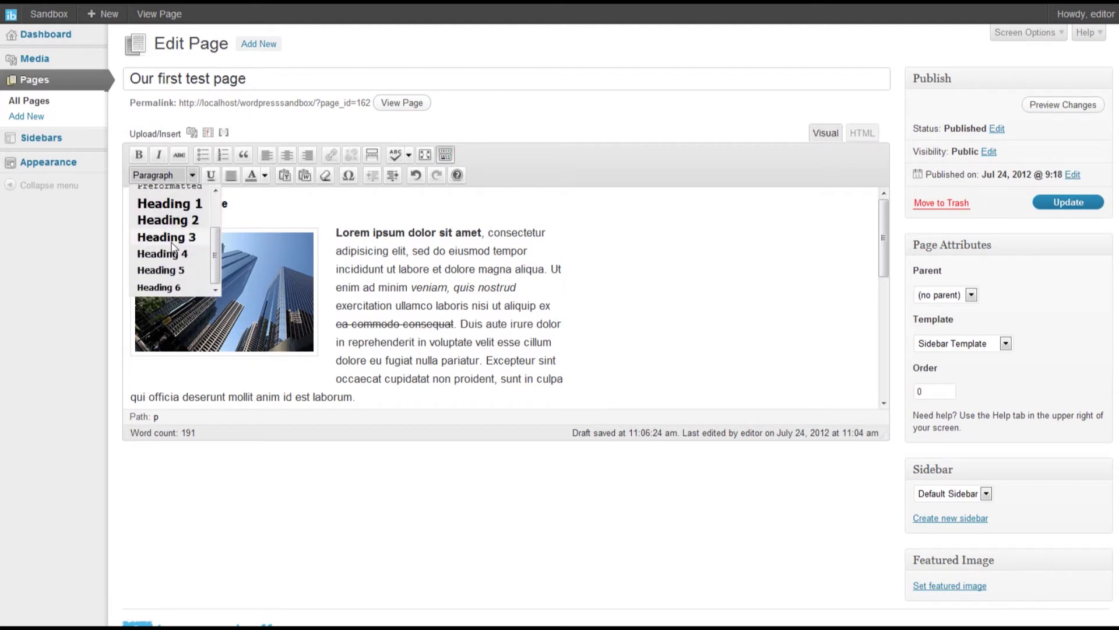
{"action": "scroll", "coordinate": [173, 252], "scroll_direction": "up", "scroll_amount": 3}
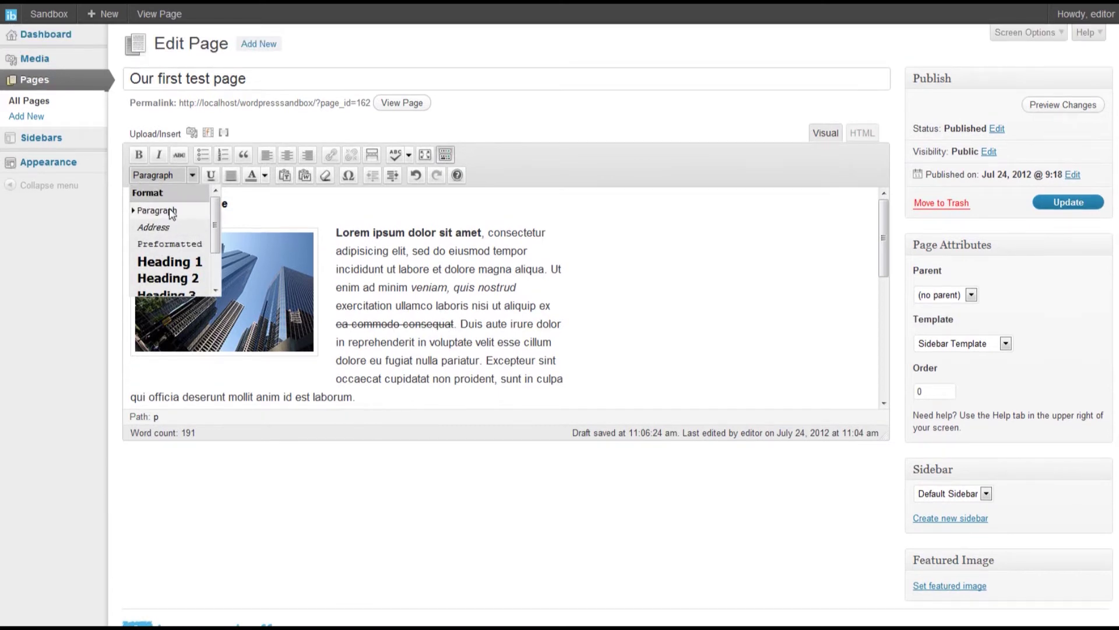
{"action": "scroll", "coordinate": [178, 262], "scroll_direction": "down", "scroll_amount": 3}
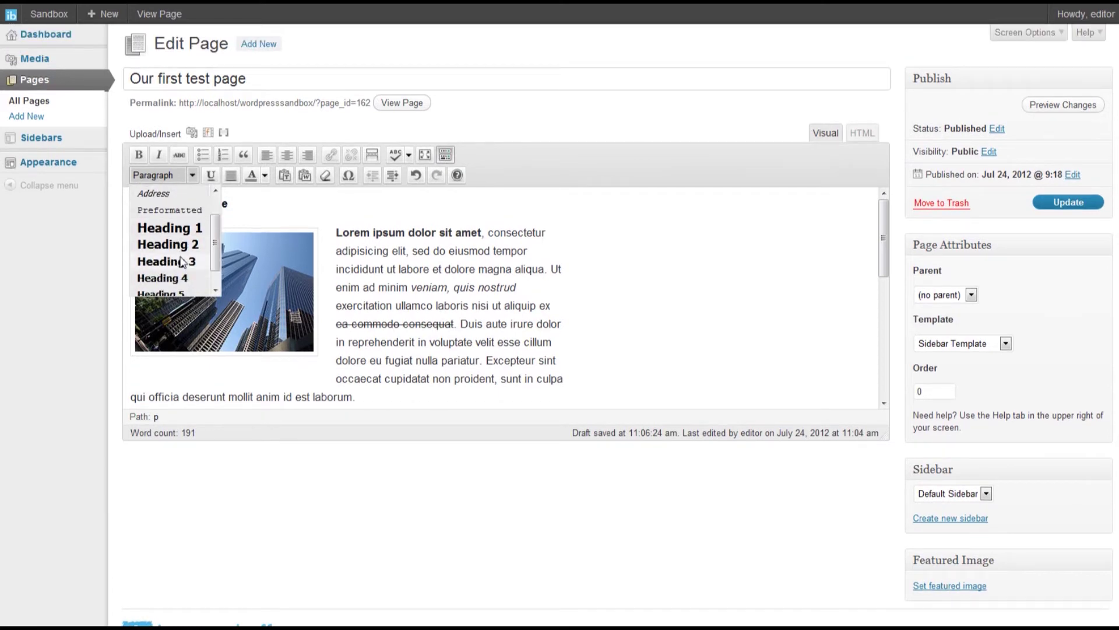
{"action": "scroll", "coordinate": [173, 270], "scroll_direction": "down", "scroll_amount": 2}
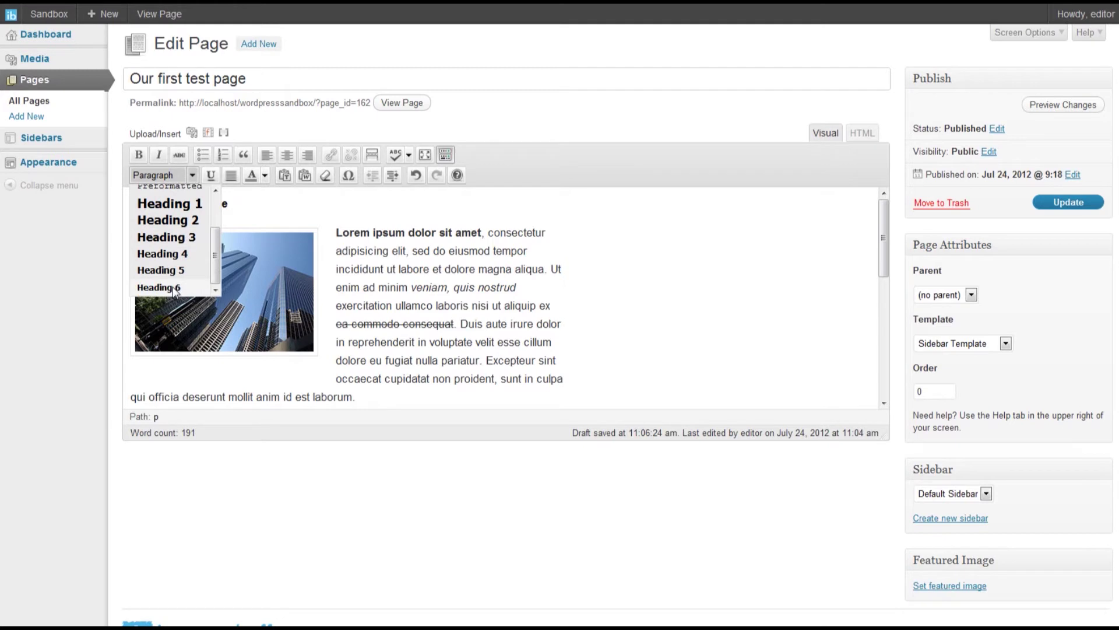
{"action": "left_click", "coordinate": [614, 238]}
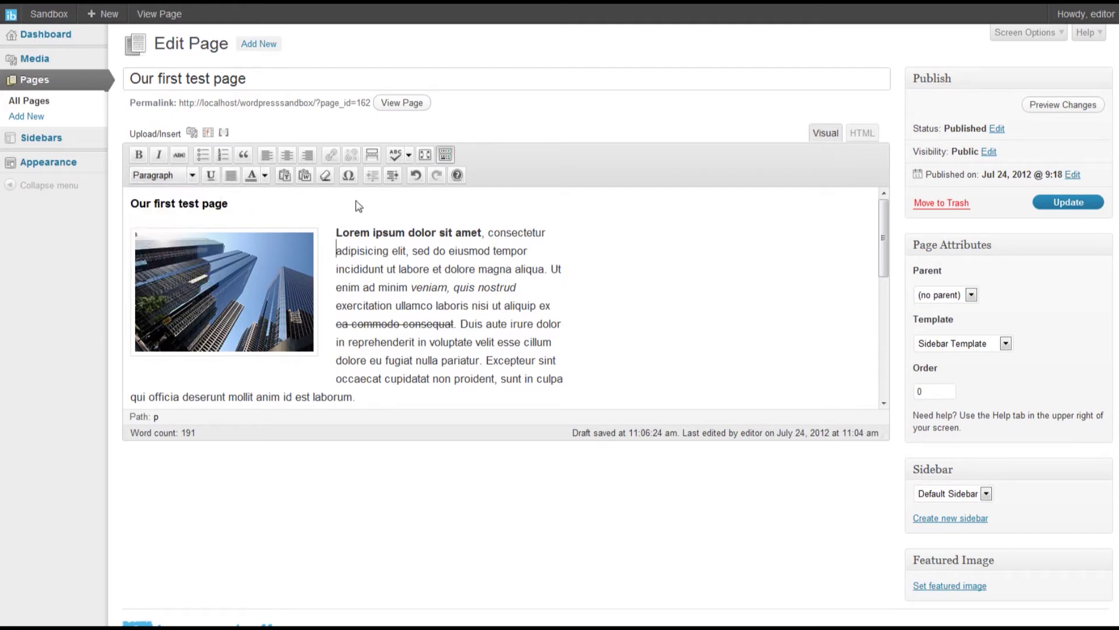
{"action": "left_click_drag", "start_coordinate": [228, 206], "coordinate": [130, 205]}
{"action": "key", "text": "ctrl+1"}
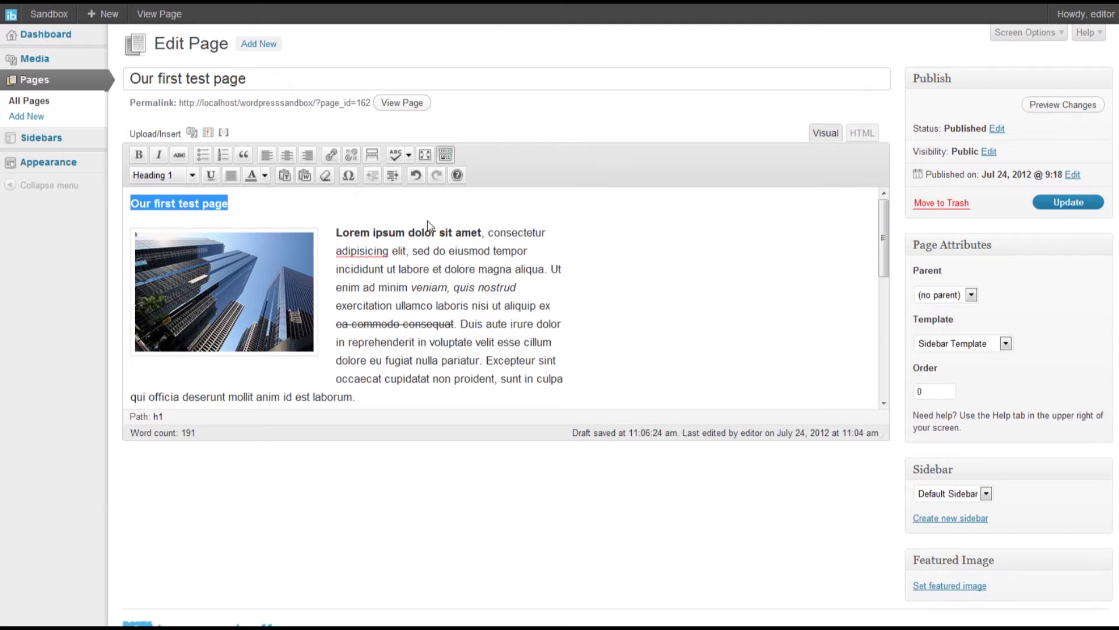
{"action": "left_click", "coordinate": [712, 263]}
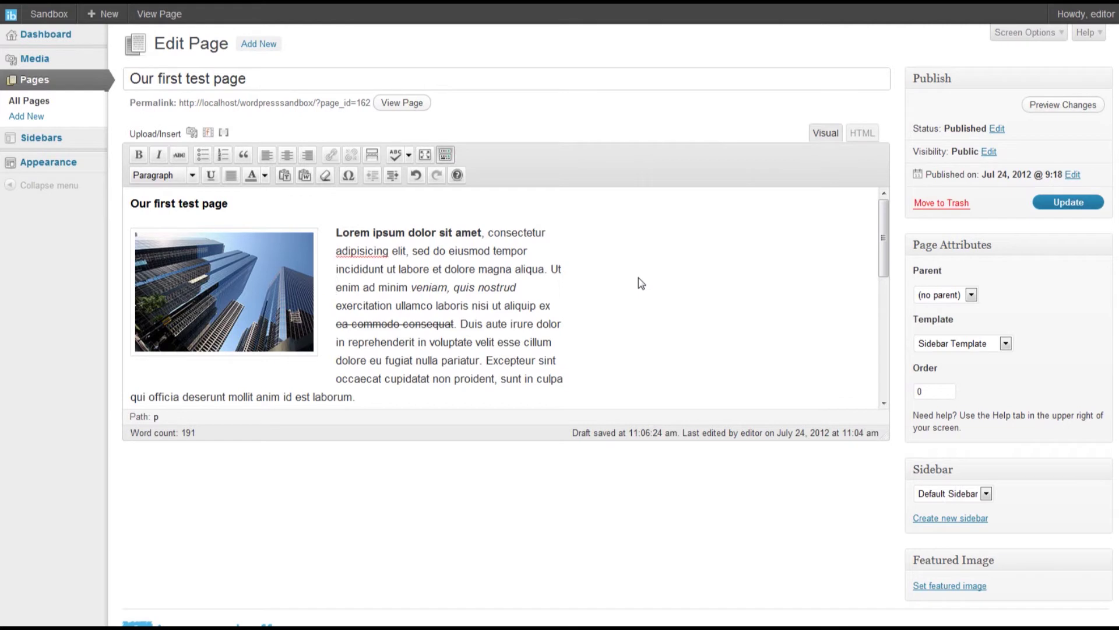
- Add a new line after 'laborum.' reading 'The second title goes here'
{"action": "key", "text": "Down"}
{"action": "scroll", "coordinate": [641, 283], "scroll_direction": "down", "scroll_amount": 3}
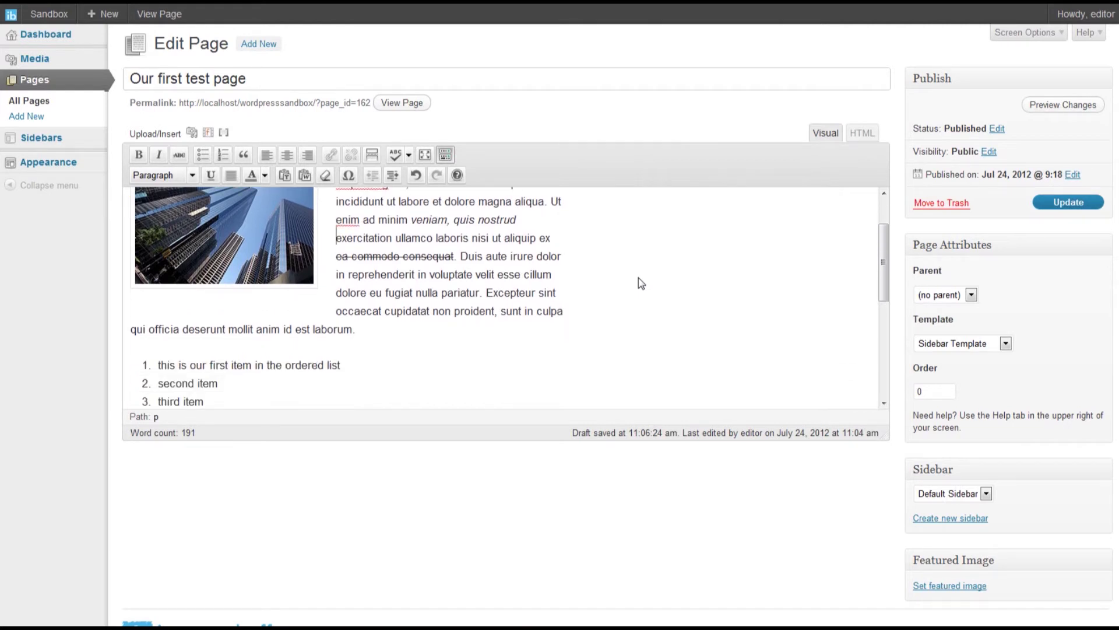
{"action": "scroll", "coordinate": [642, 283], "scroll_direction": "up", "scroll_amount": 3}
{"action": "scroll", "coordinate": [642, 284], "scroll_direction": "down", "scroll_amount": 5}
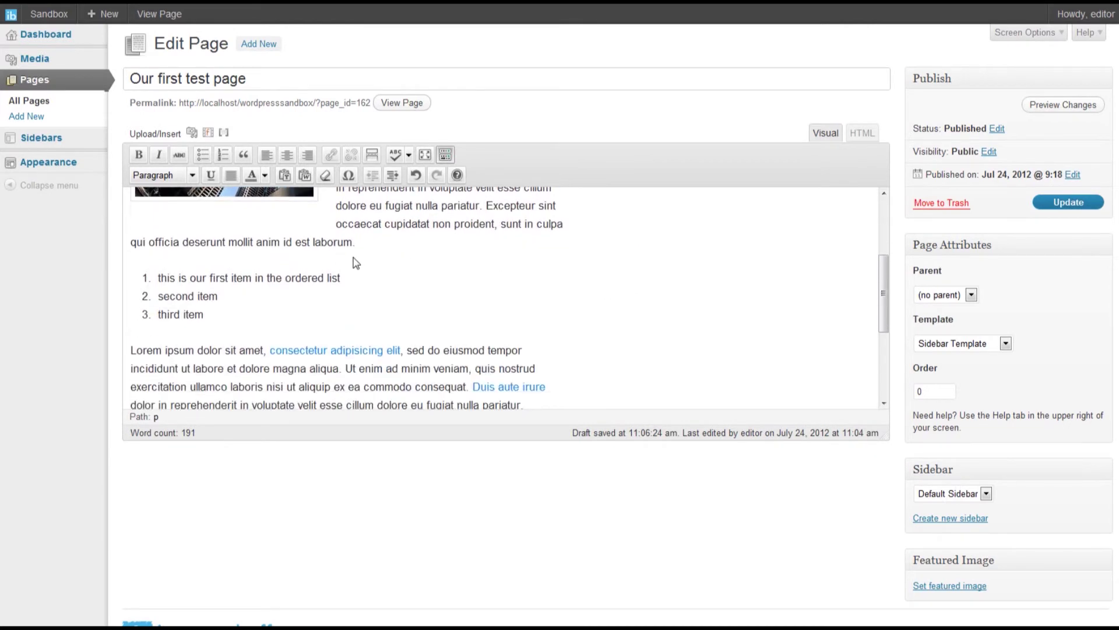
{"action": "scroll", "coordinate": [261, 246], "scroll_direction": "up", "scroll_amount": 5}
{"action": "left_click", "coordinate": [205, 209]}
{"action": "scroll", "coordinate": [205, 219], "scroll_direction": "down", "scroll_amount": 2}
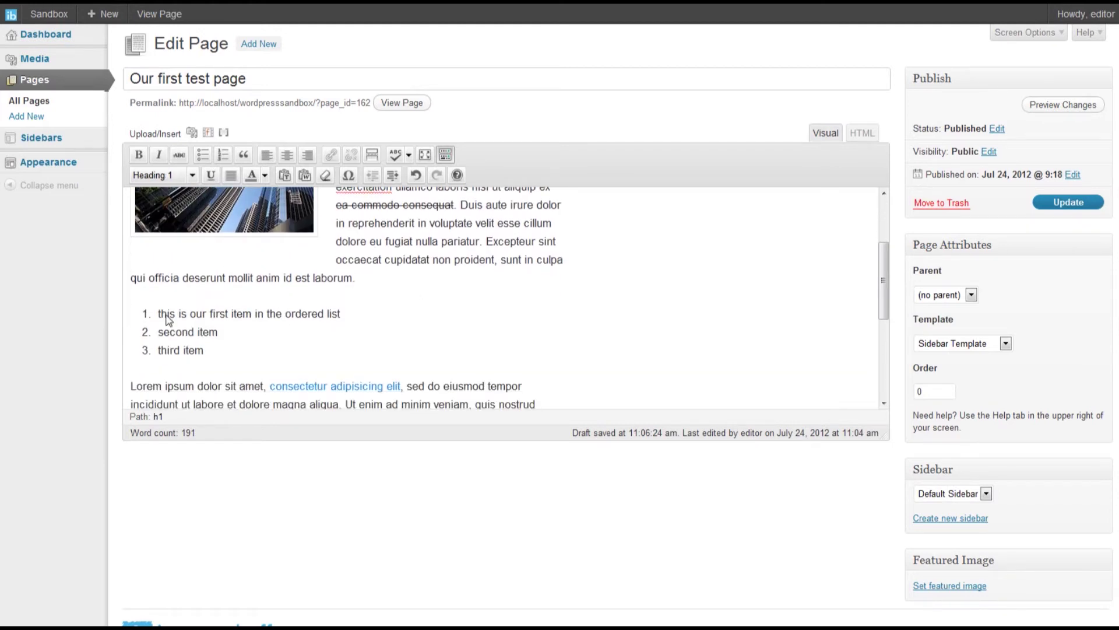
{"action": "left_click", "coordinate": [376, 281]}
{"action": "key", "text": "Return"}
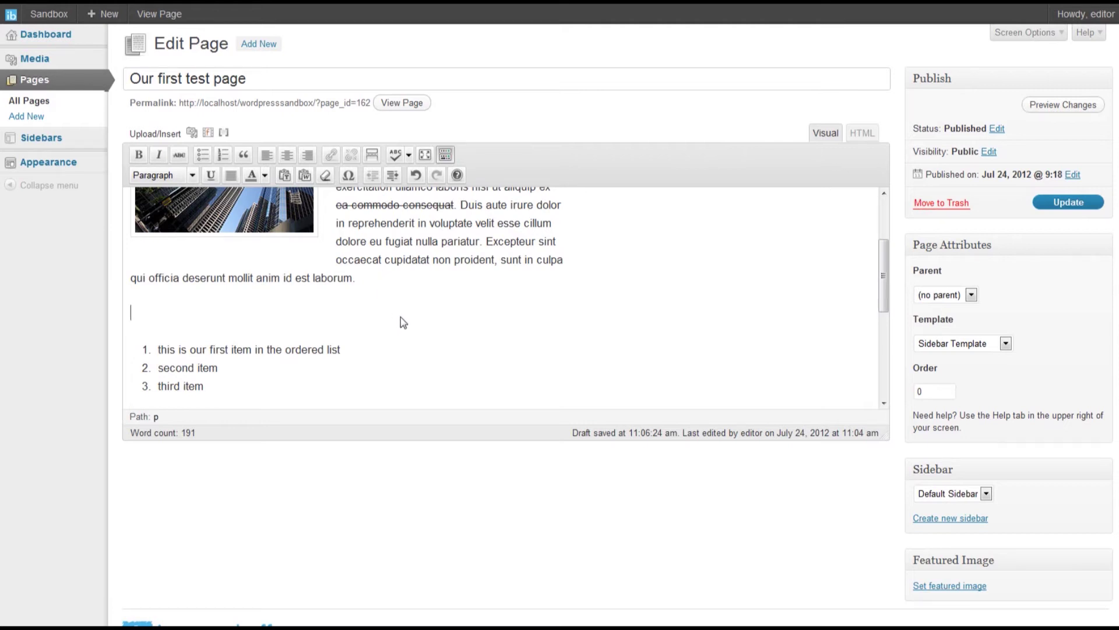
{"action": "type", "text": "The second title goes here"}
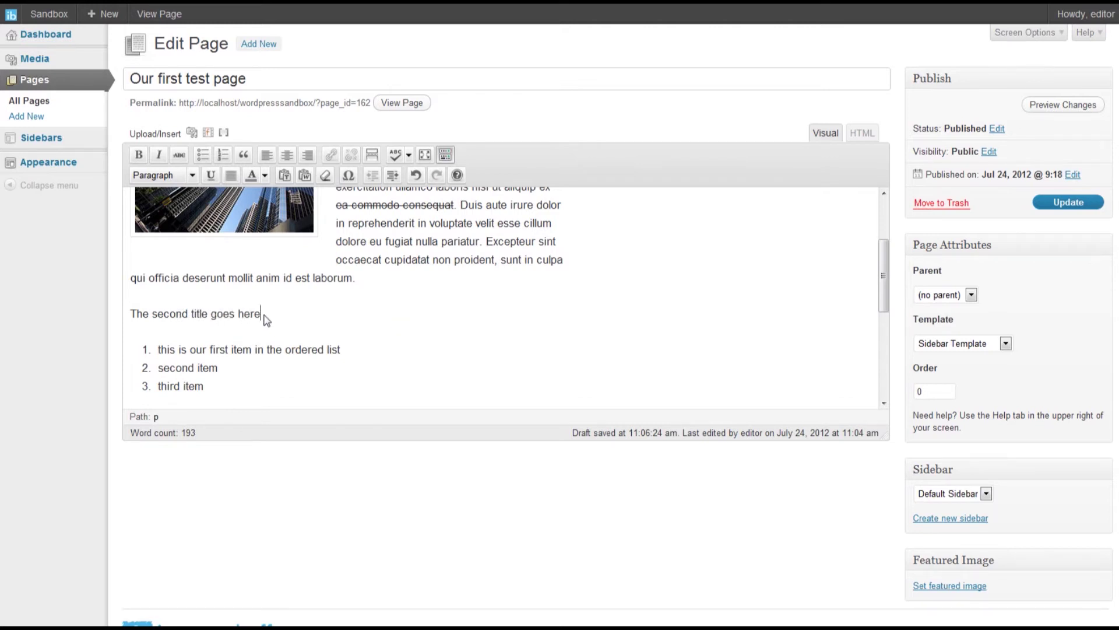
- Format 'The second title goes here' as Heading 2 and preview the changes
{"action": "left_click_drag", "start_coordinate": [264, 315], "coordinate": [135, 323]}
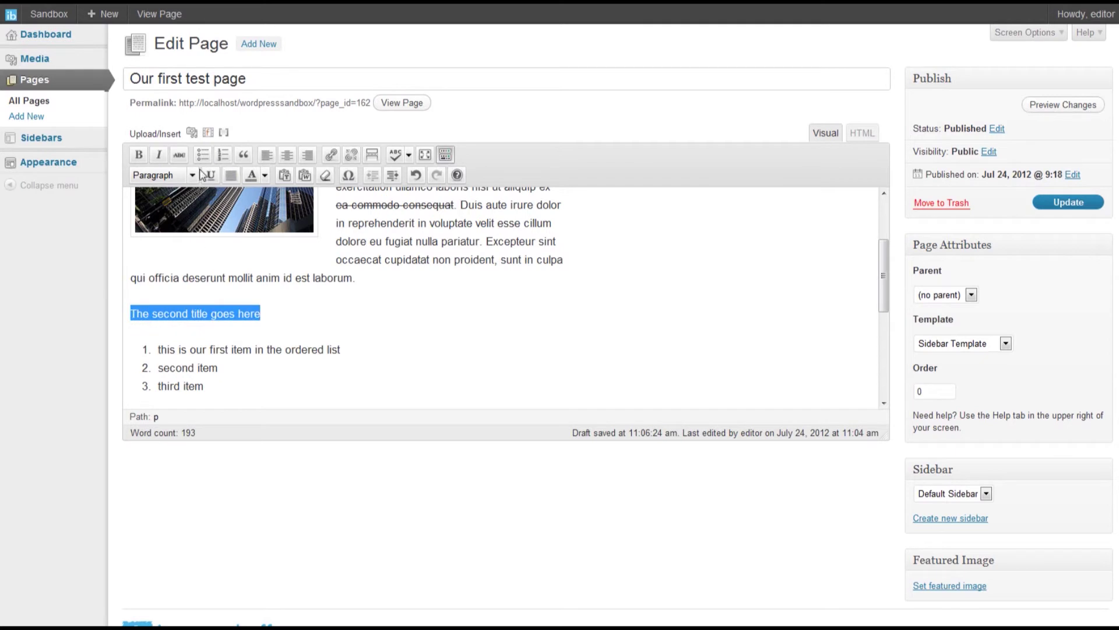
{"action": "left_click", "coordinate": [161, 174]}
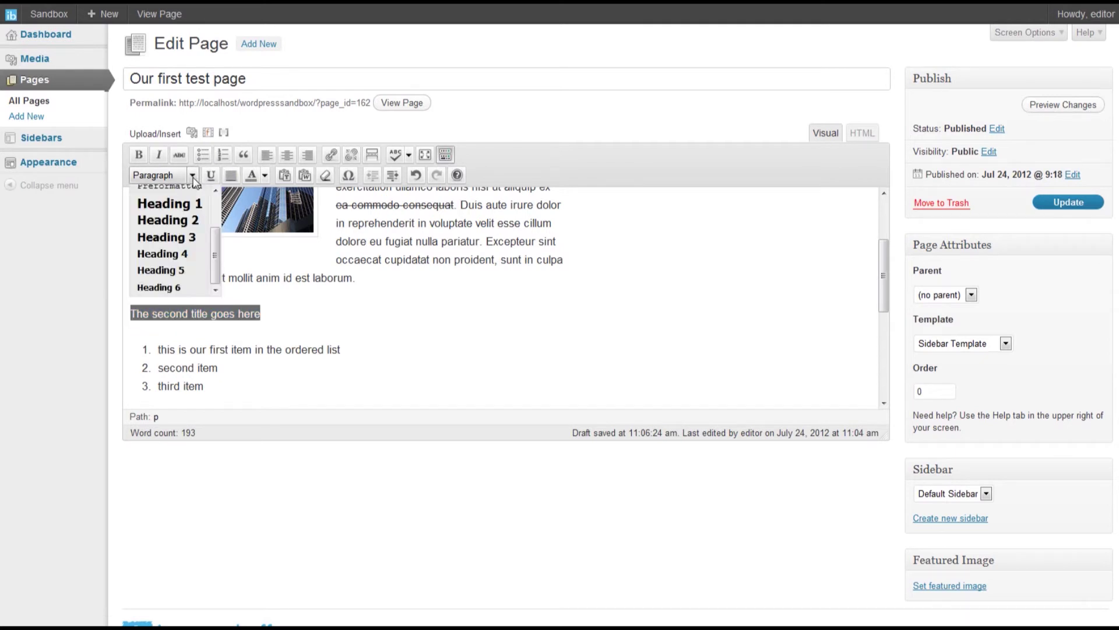
{"action": "left_click", "coordinate": [182, 220]}
{"action": "left_click", "coordinate": [343, 315]}
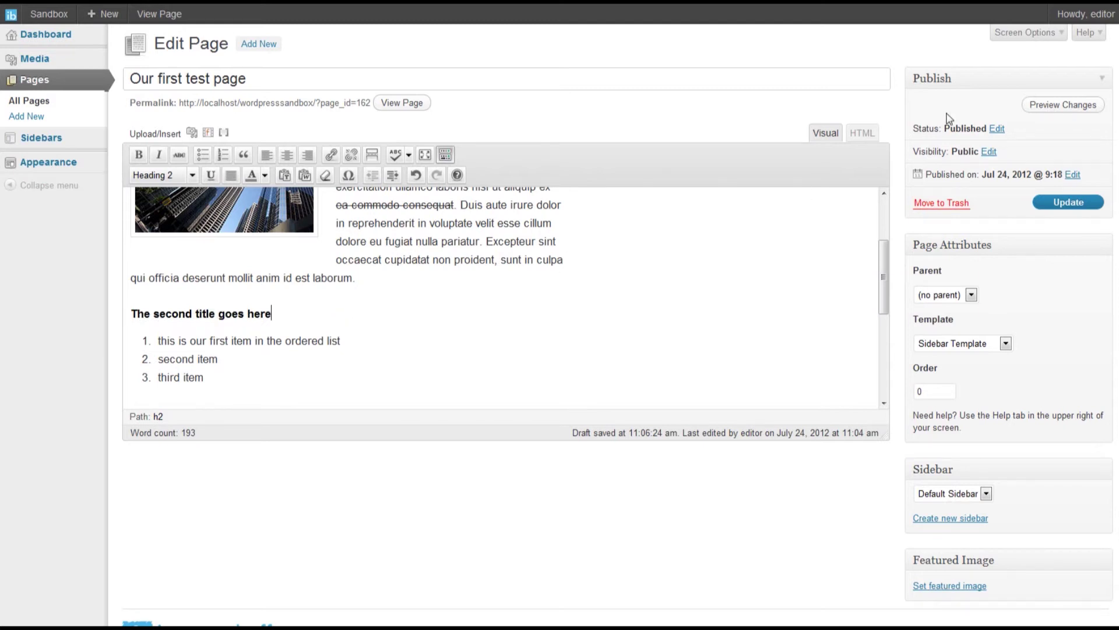
{"action": "left_click", "coordinate": [1043, 105]}
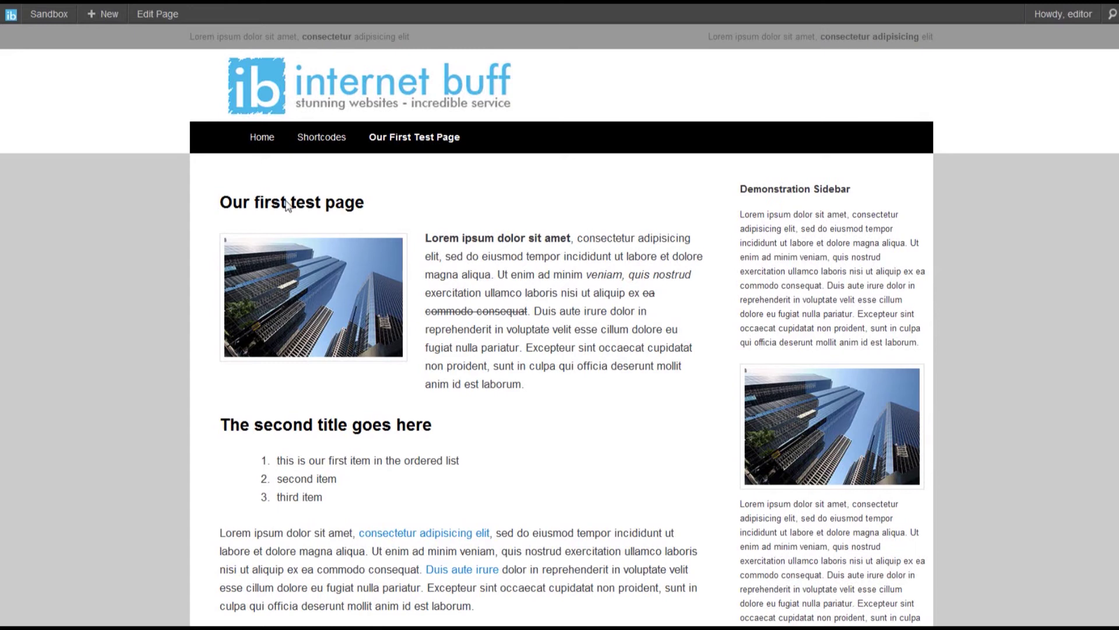
{"action": "scroll", "coordinate": [438, 420], "scroll_direction": "down", "scroll_amount": 2}
{"action": "scroll", "coordinate": [437, 418], "scroll_direction": "up", "scroll_amount": 2}
{"action": "key", "text": "ctrl+w"}
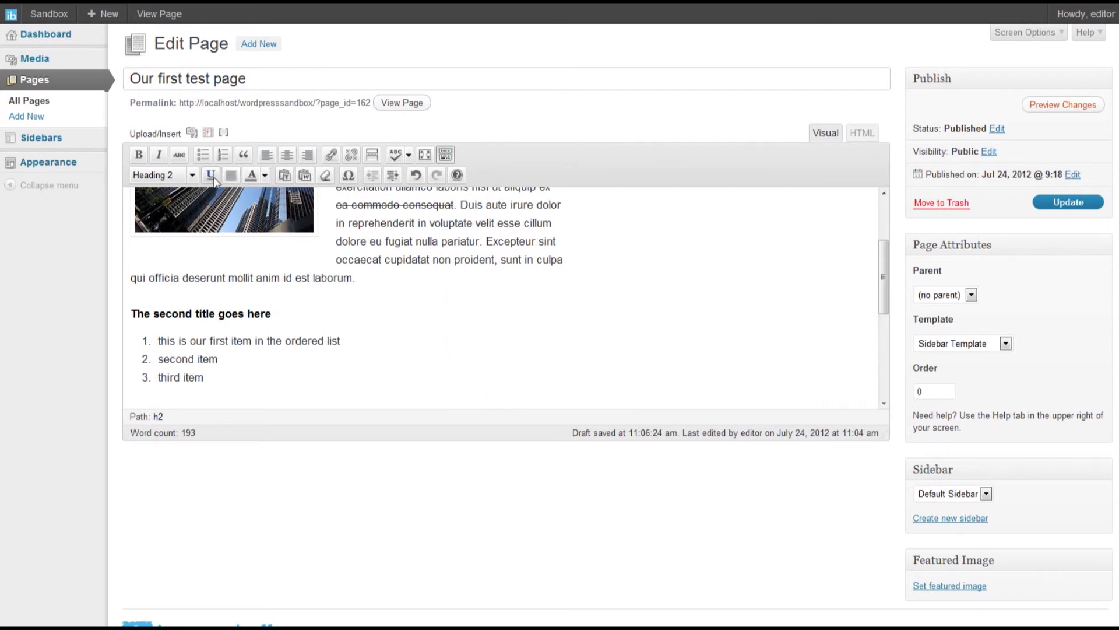
{"action": "scroll", "coordinate": [318, 261], "scroll_direction": "up", "scroll_amount": 4}
- Apply underline to 'adipisicing elit, sed do eiusmod tempor' with the U button
{"action": "left_click_drag", "start_coordinate": [336, 251], "coordinate": [527, 252]}
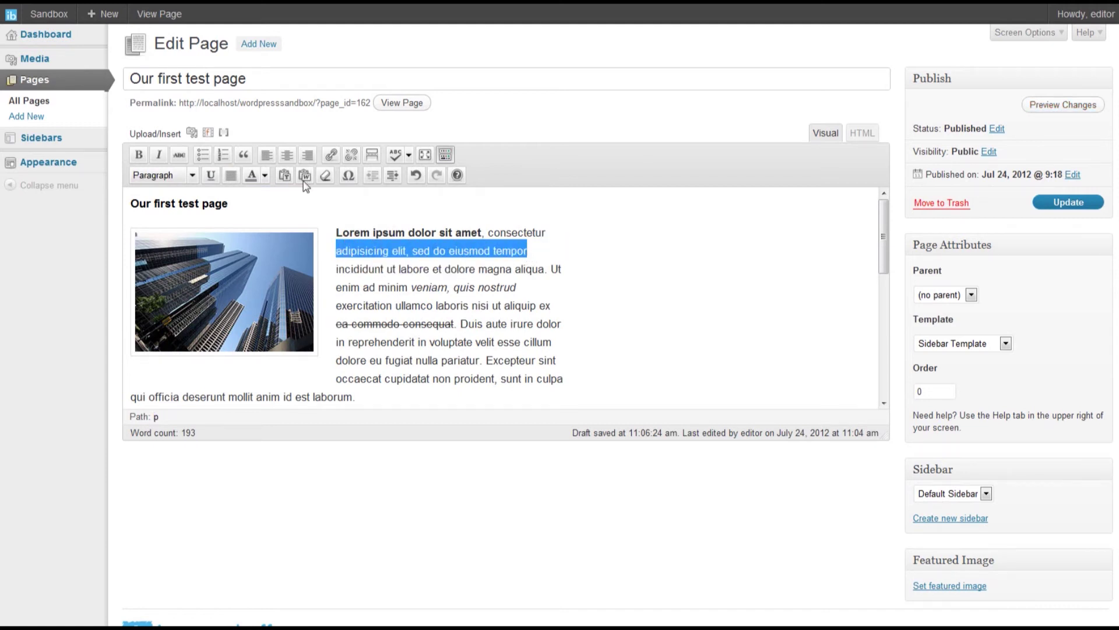
{"action": "left_click", "coordinate": [211, 175]}
{"action": "left_click", "coordinate": [436, 272]}
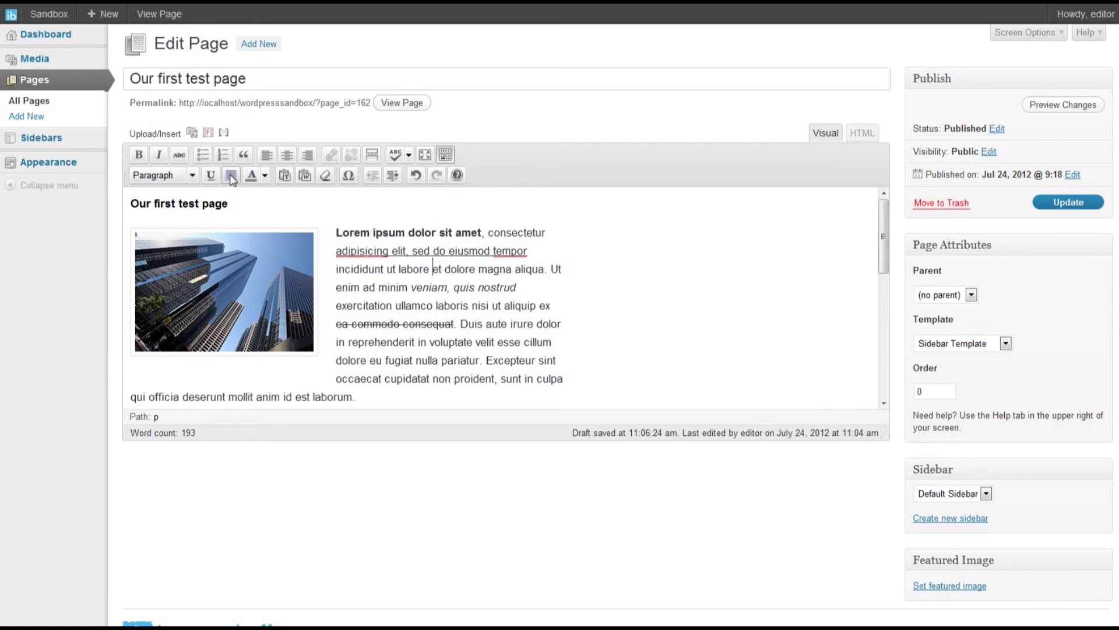
{"action": "scroll", "coordinate": [385, 292], "scroll_direction": "down", "scroll_amount": 3}
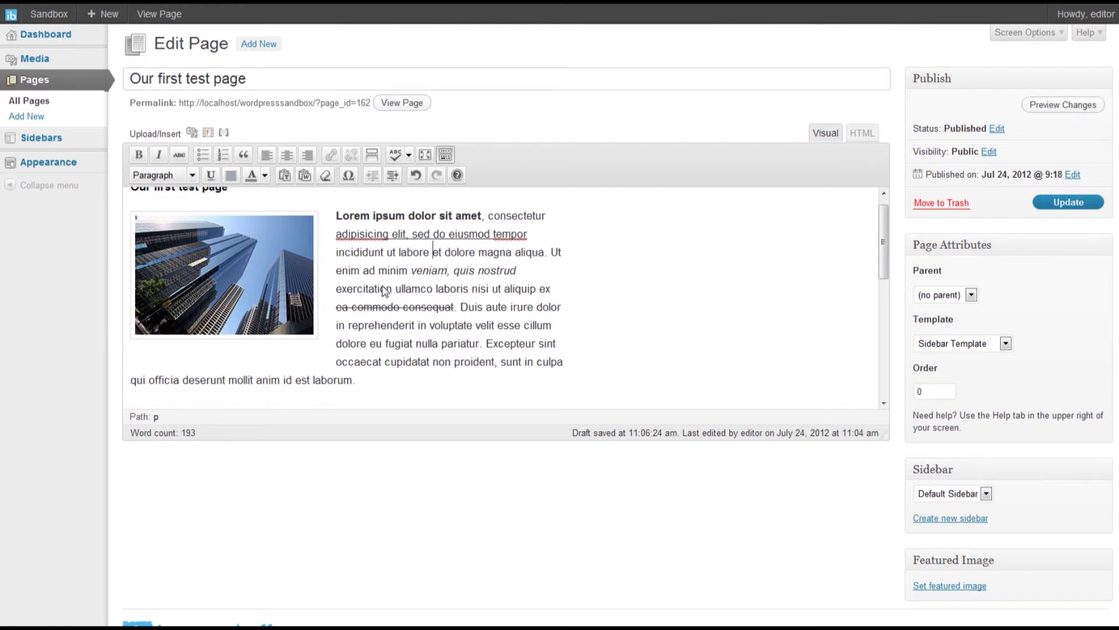
{"action": "scroll", "coordinate": [385, 292], "scroll_direction": "down", "scroll_amount": 3}
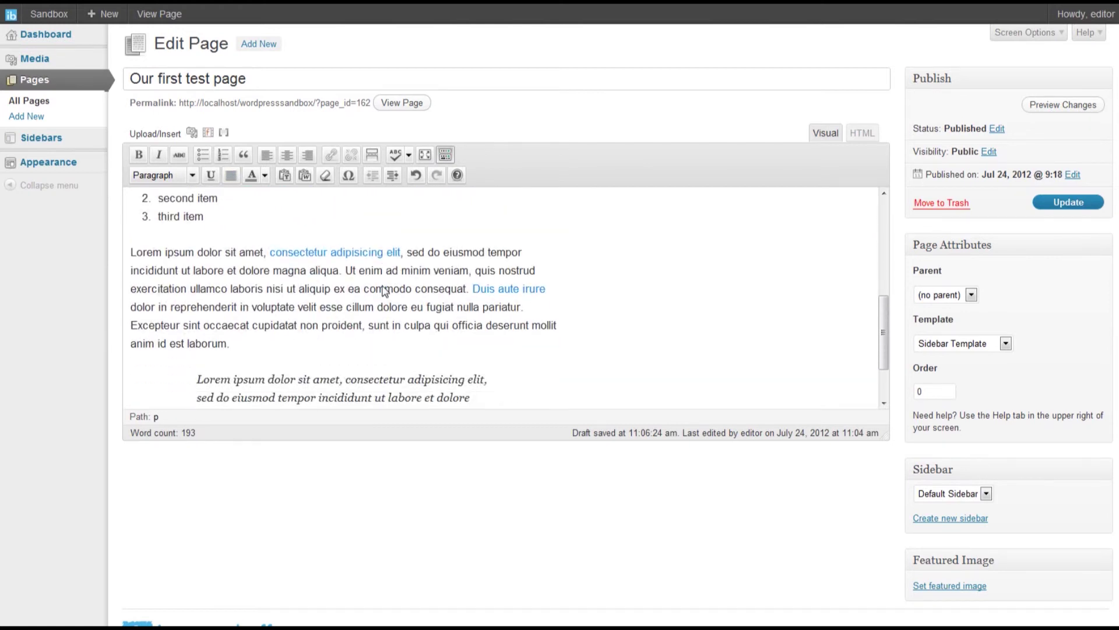
{"action": "triple_click", "coordinate": [234, 343]}
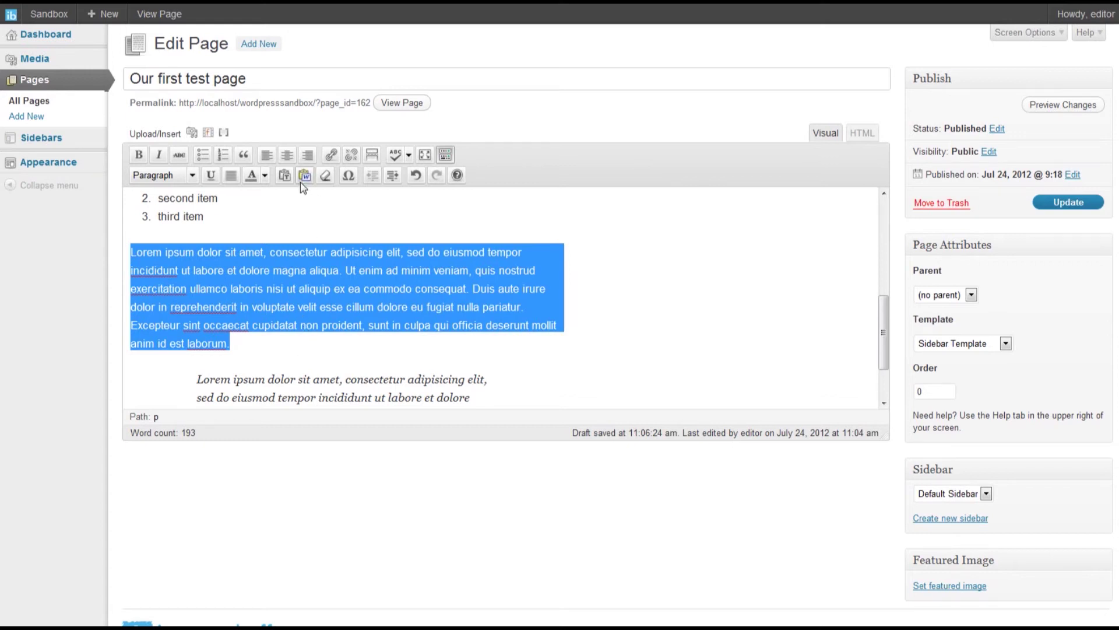
{"action": "left_click", "coordinate": [232, 176]}
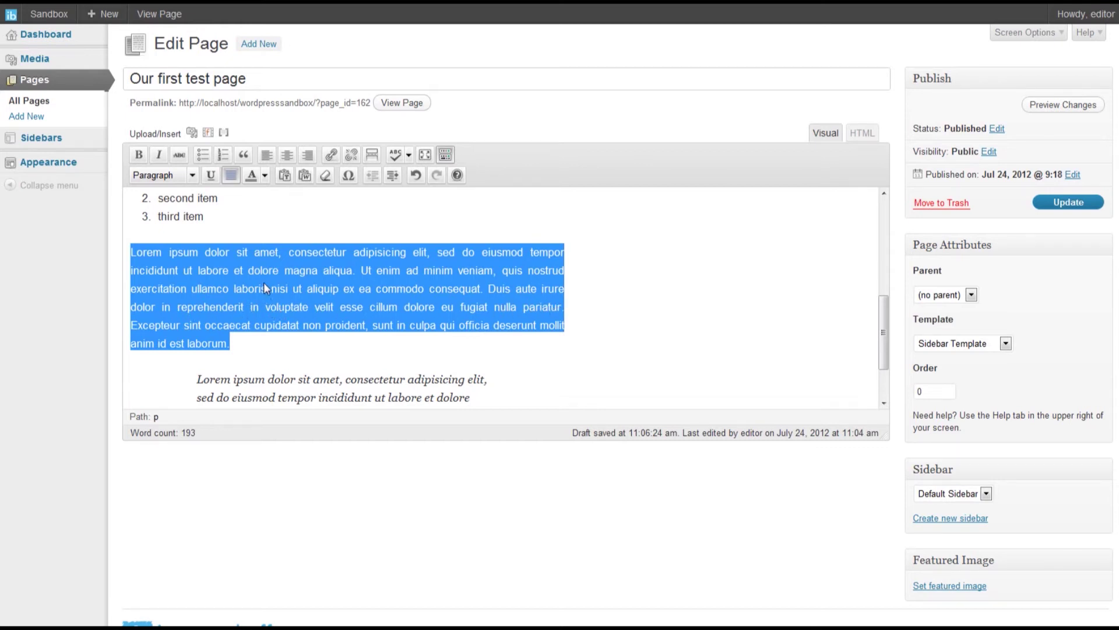
{"action": "left_click", "coordinate": [231, 176]}
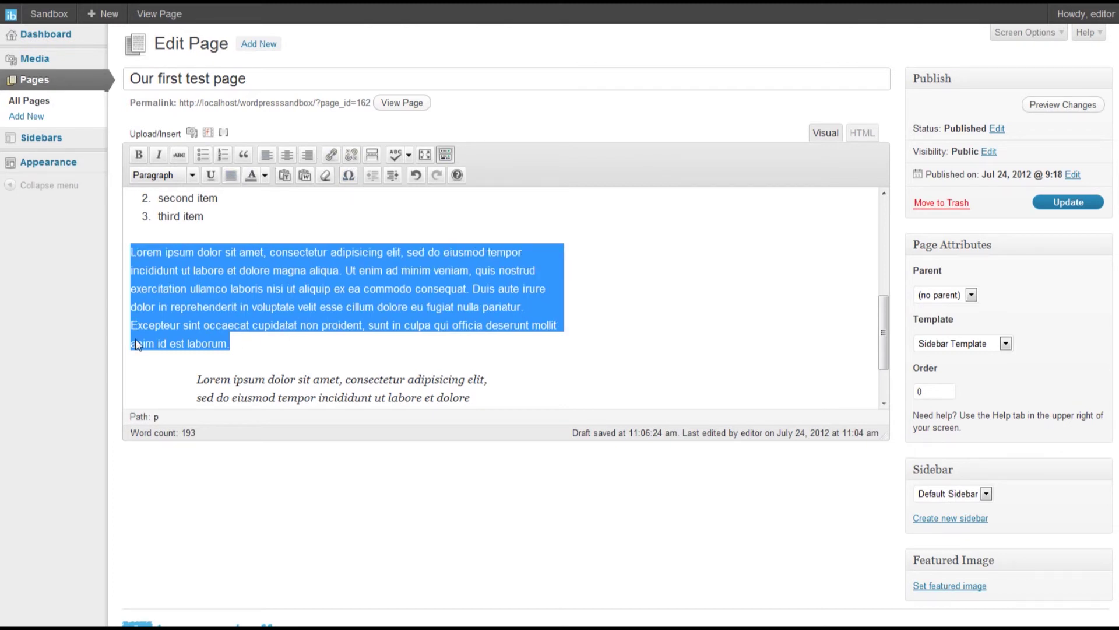
{"action": "left_click", "coordinate": [333, 287]}
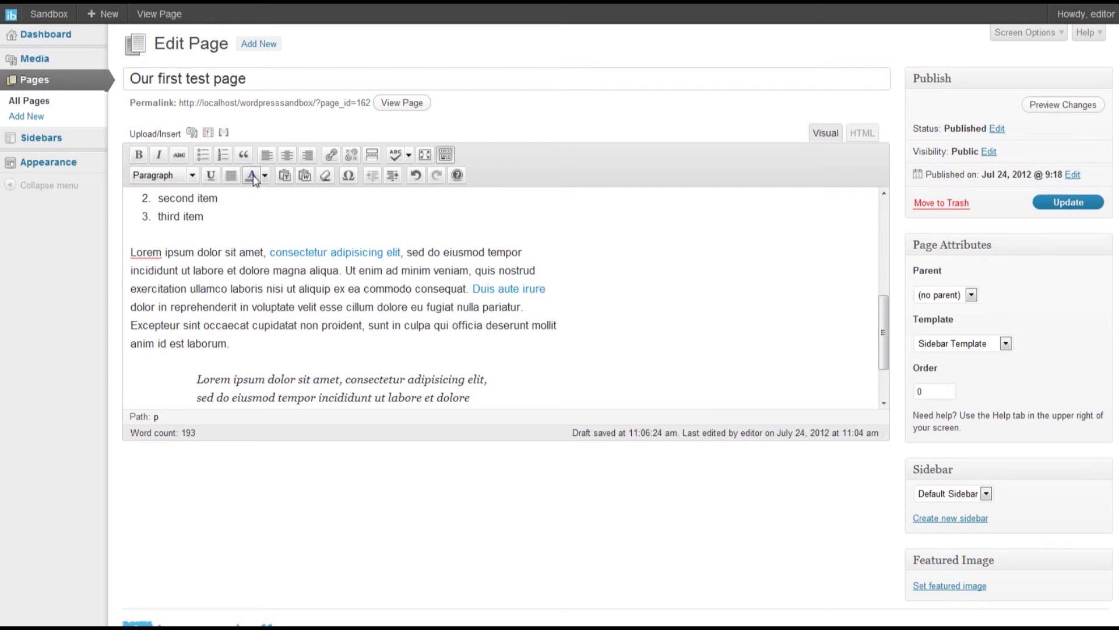
- Make 'ut labore et dolore' orange via Text Color, then close the preview to return to the editor
{"action": "left_click_drag", "start_coordinate": [131, 252], "coordinate": [279, 347]}
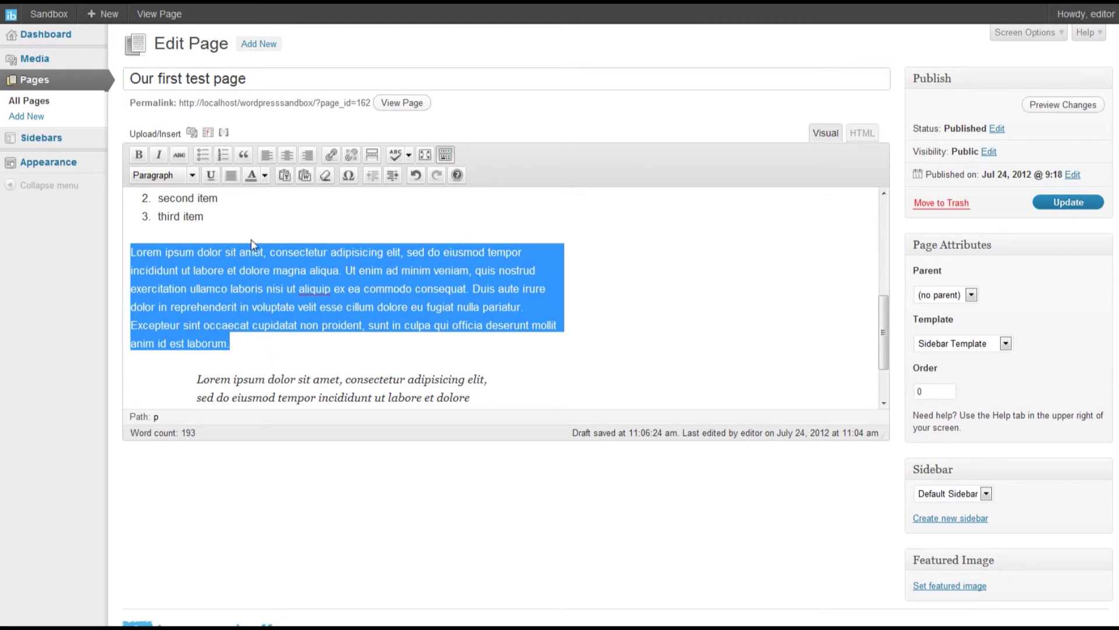
{"action": "left_click", "coordinate": [244, 260]}
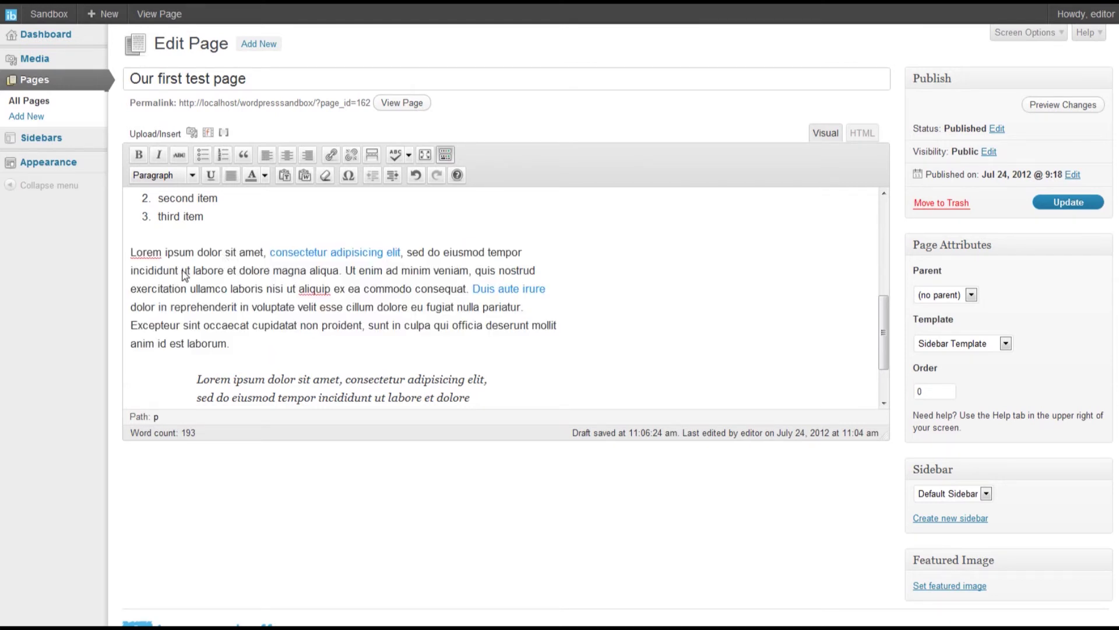
{"action": "left_click_drag", "start_coordinate": [181, 270], "coordinate": [272, 273]}
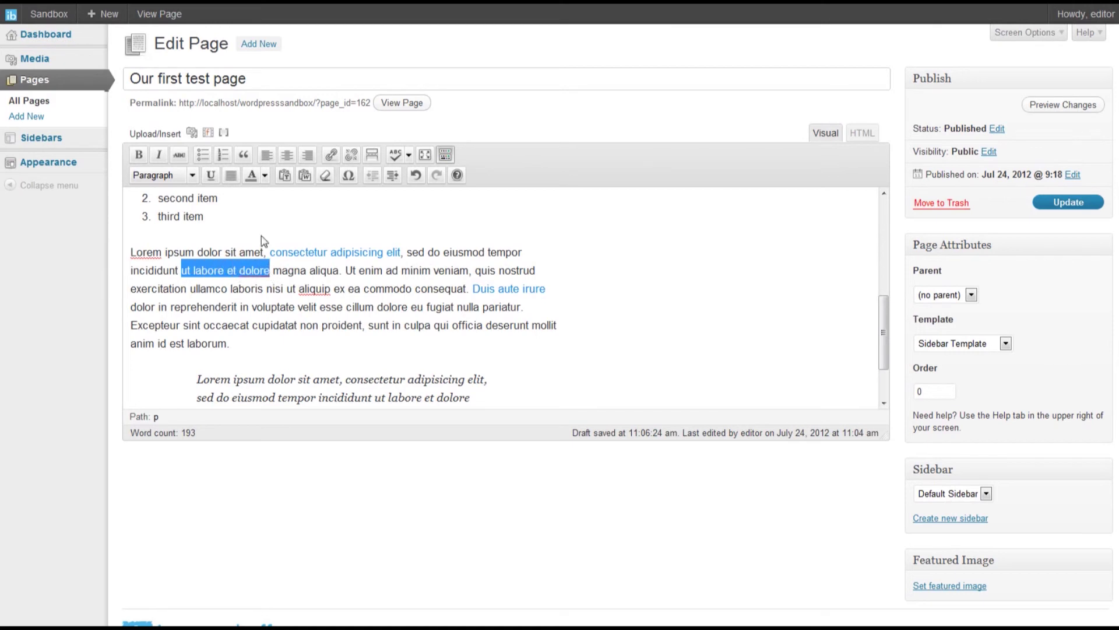
{"action": "left_click", "coordinate": [253, 176]}
{"action": "left_click", "coordinate": [265, 176]}
{"action": "left_click", "coordinate": [263, 204]}
{"action": "left_click", "coordinate": [271, 323]}
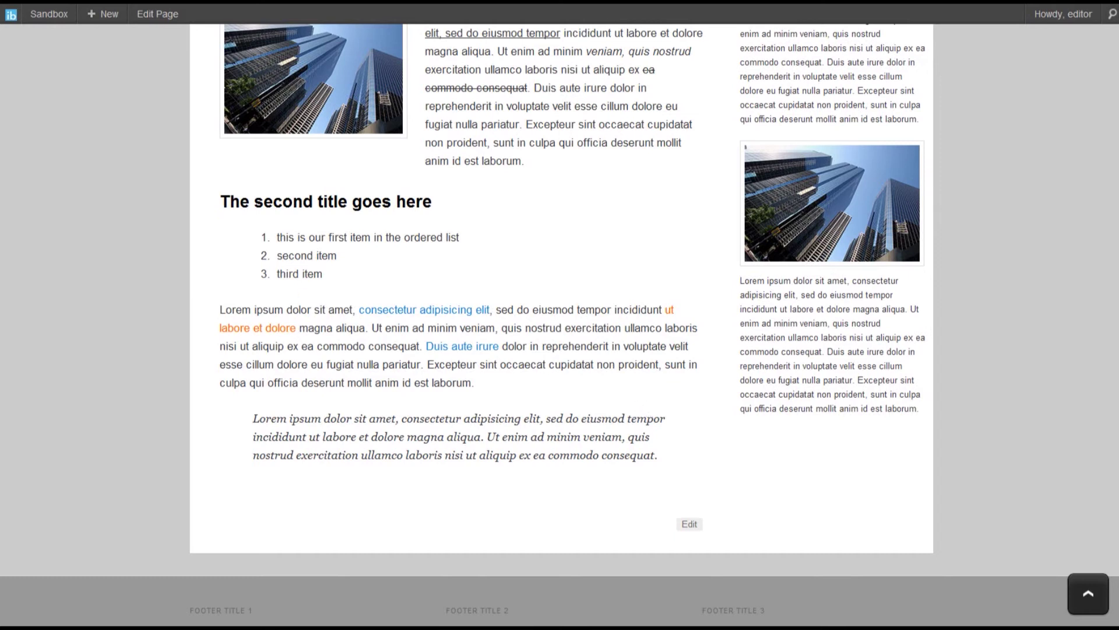
{"action": "key", "text": "ctrl+w"}
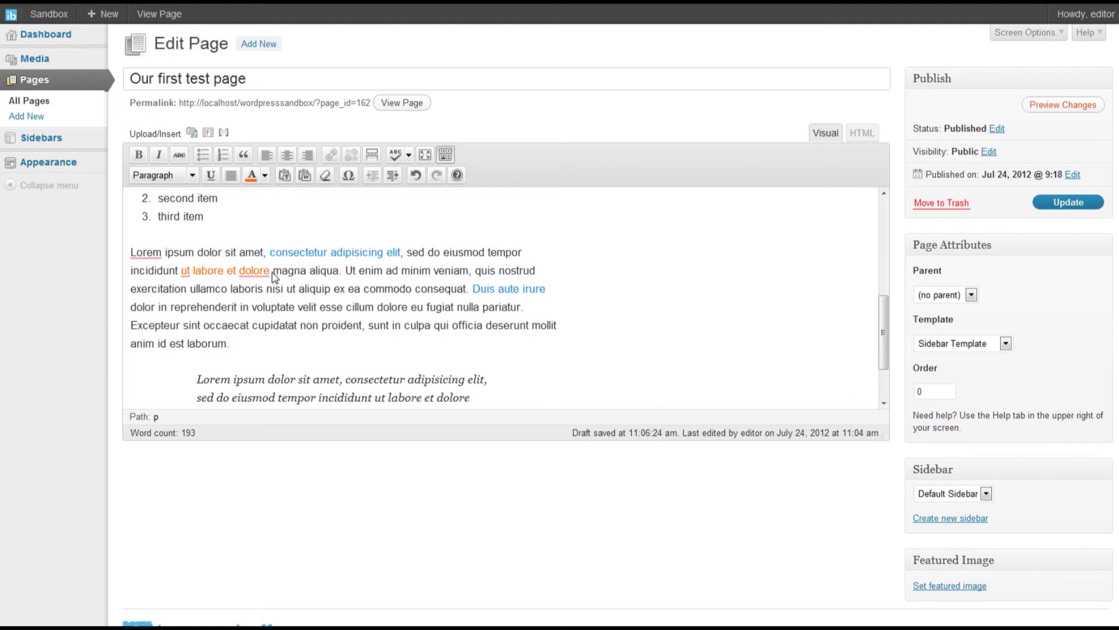
- Undo the orange colour on 'ut labore et dolore', then place the caret after 'third item'
{"action": "left_click_drag", "start_coordinate": [272, 272], "coordinate": [182, 272]}
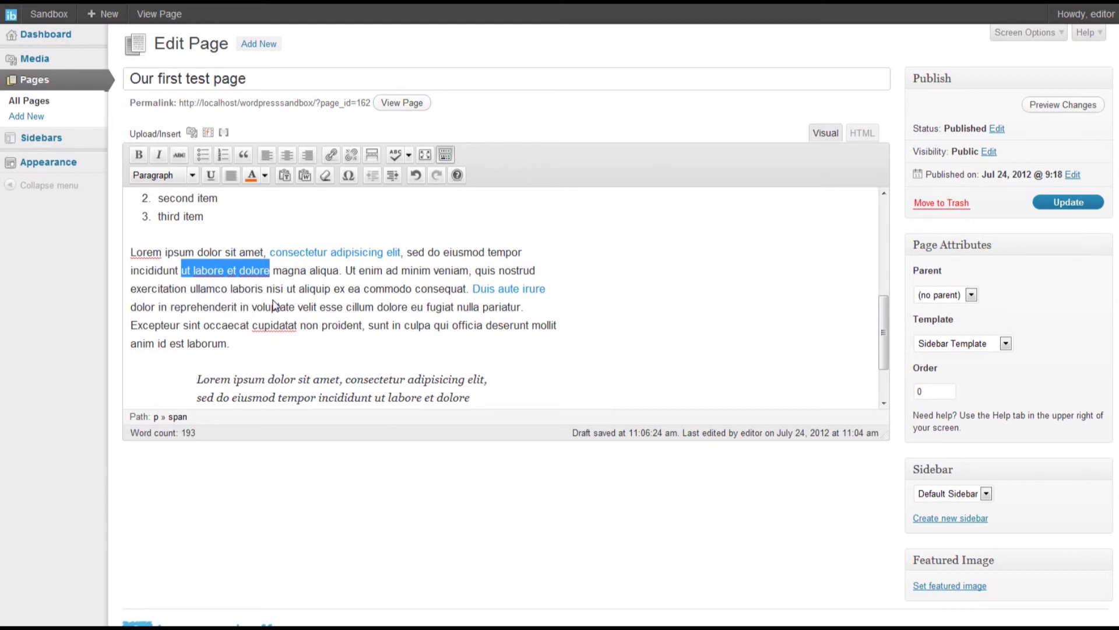
{"action": "left_click", "coordinate": [415, 175]}
{"action": "left_click", "coordinate": [343, 308]}
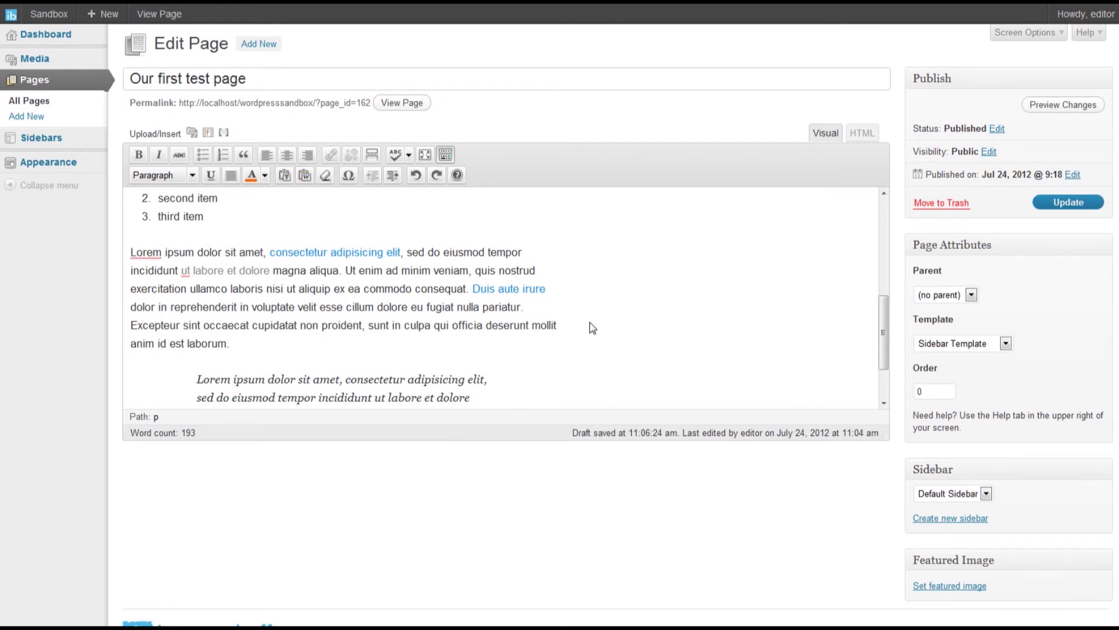
{"action": "left_click", "coordinate": [307, 222]}
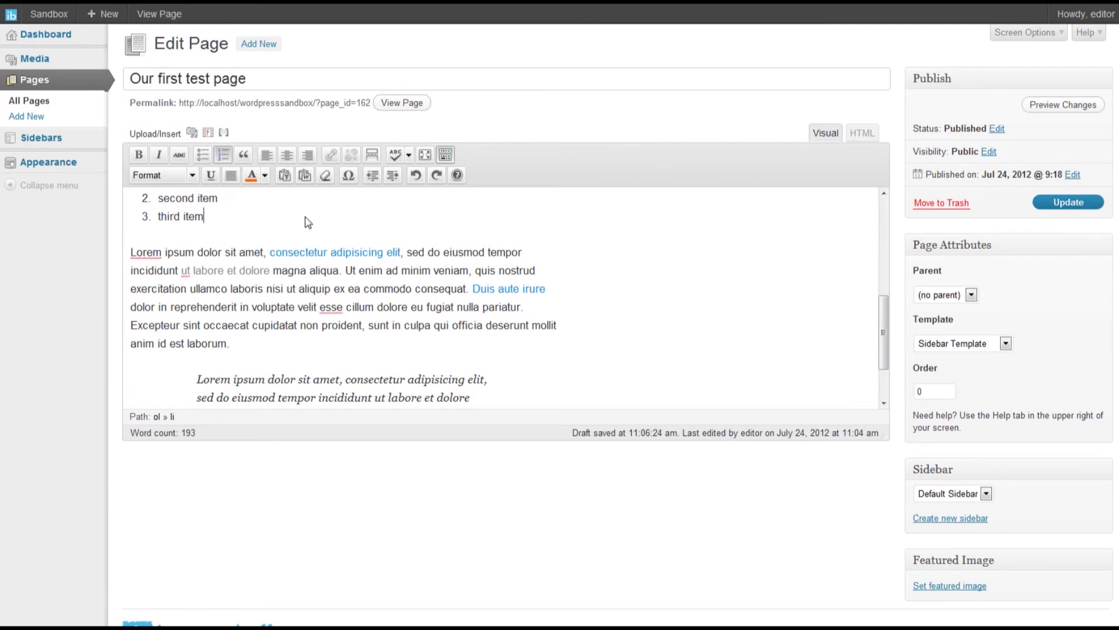
{"action": "left_click", "coordinate": [305, 176]}
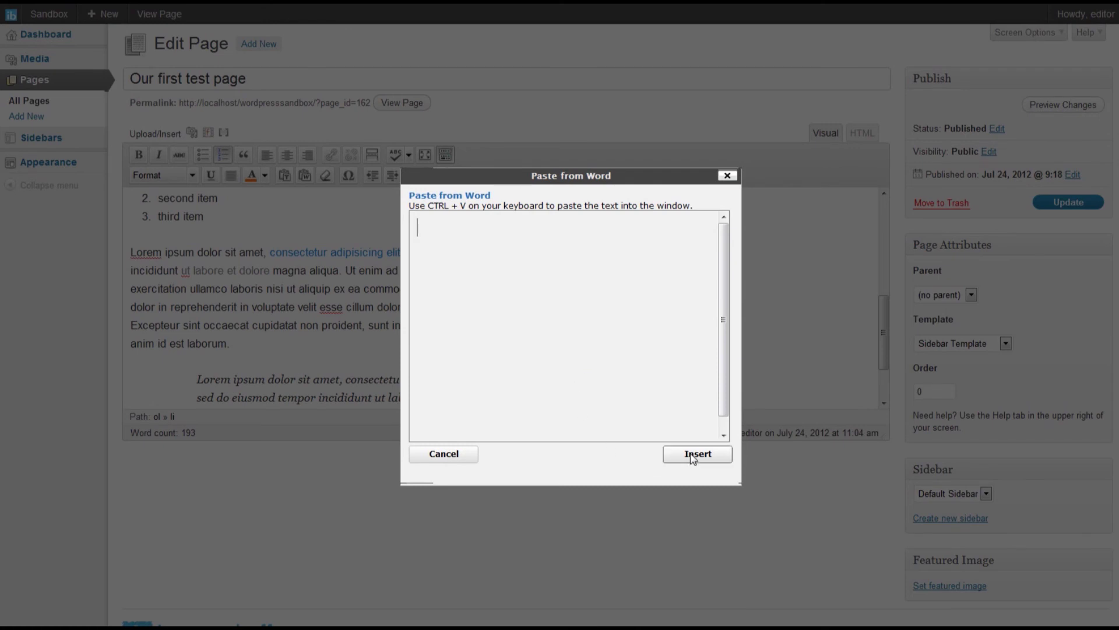
{"action": "left_click", "coordinate": [728, 175]}
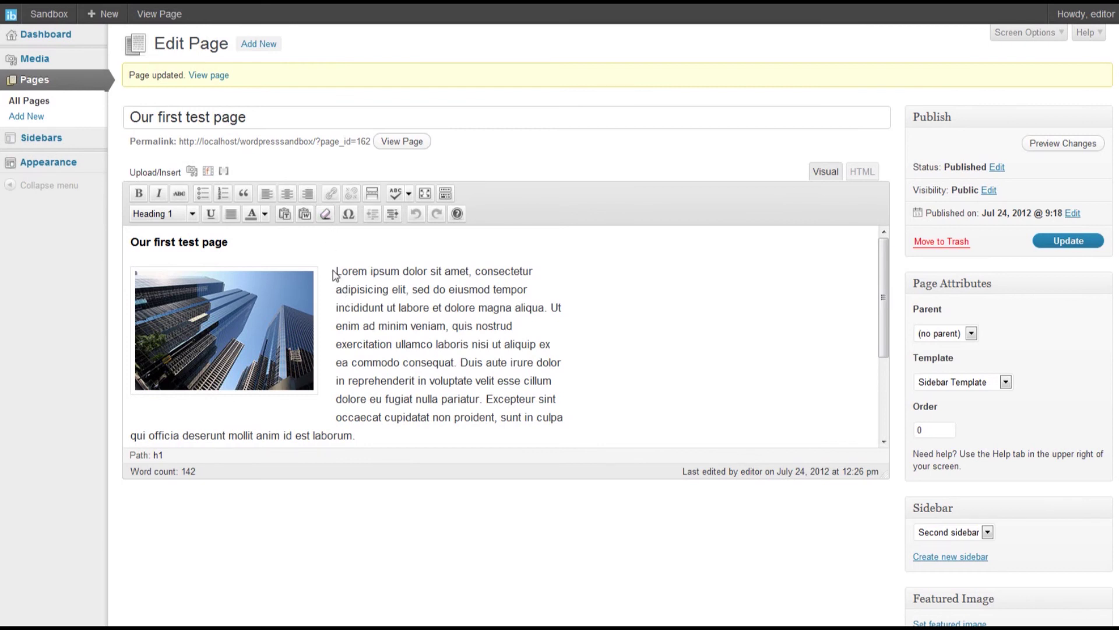
- Make 'dolor sit amet' bold in the paragraph beside the image
{"action": "left_click", "coordinate": [355, 275]}
{"action": "left_click_drag", "start_coordinate": [402, 273], "coordinate": [469, 273]}
{"action": "left_click", "coordinate": [138, 193]}
{"action": "left_click", "coordinate": [437, 326]}
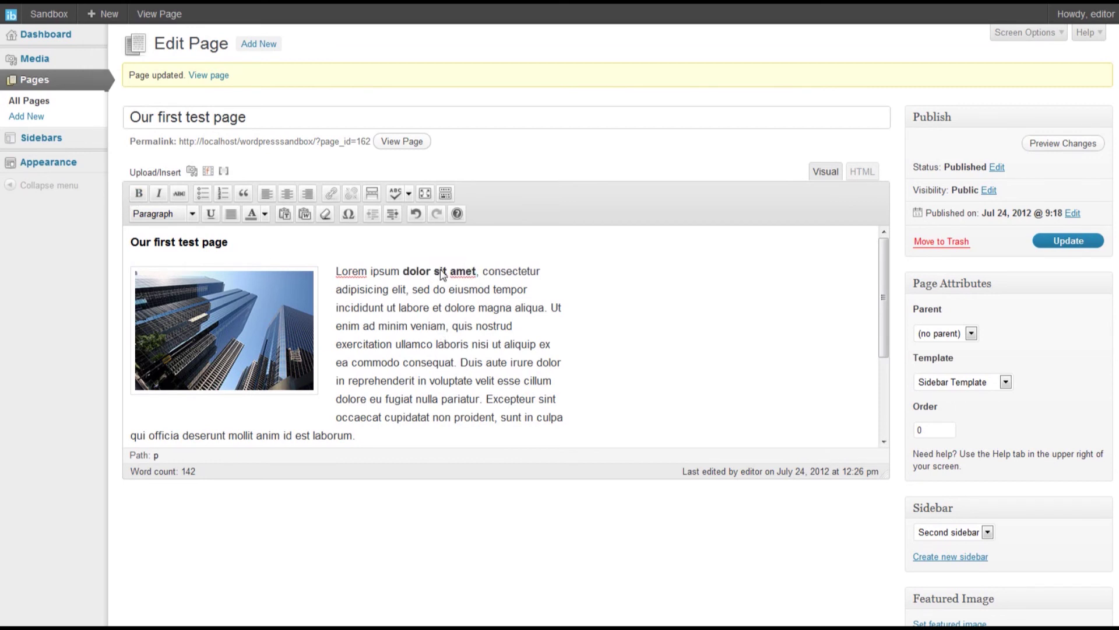
- Remove all formatting from the whole paragraph beside the image
{"action": "left_click_drag", "start_coordinate": [337, 271], "coordinate": [423, 442]}
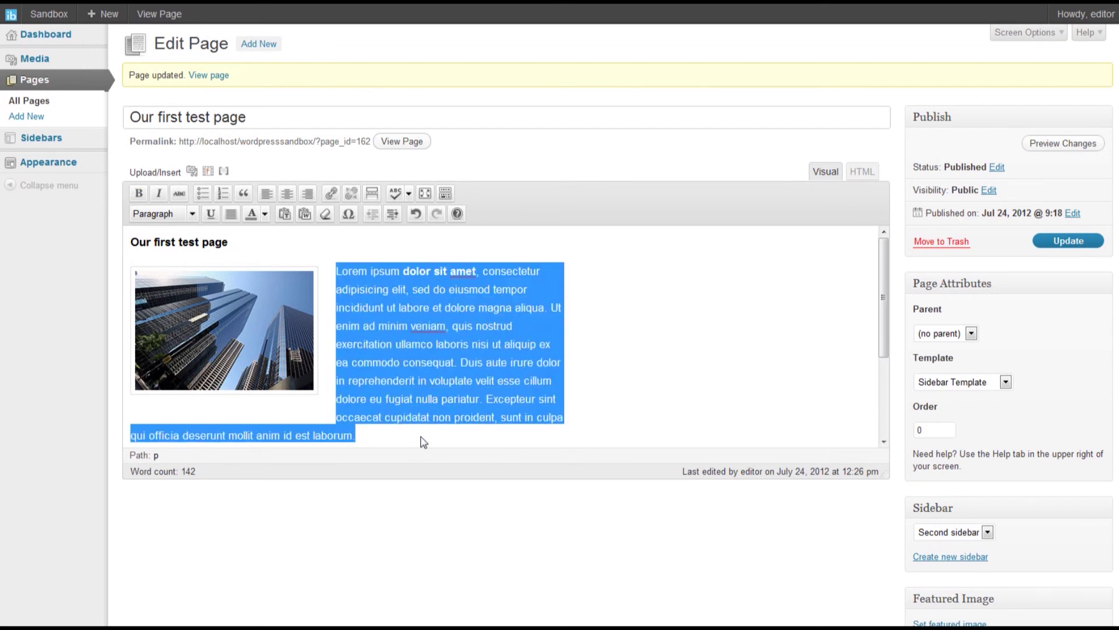
{"action": "left_click", "coordinate": [325, 215]}
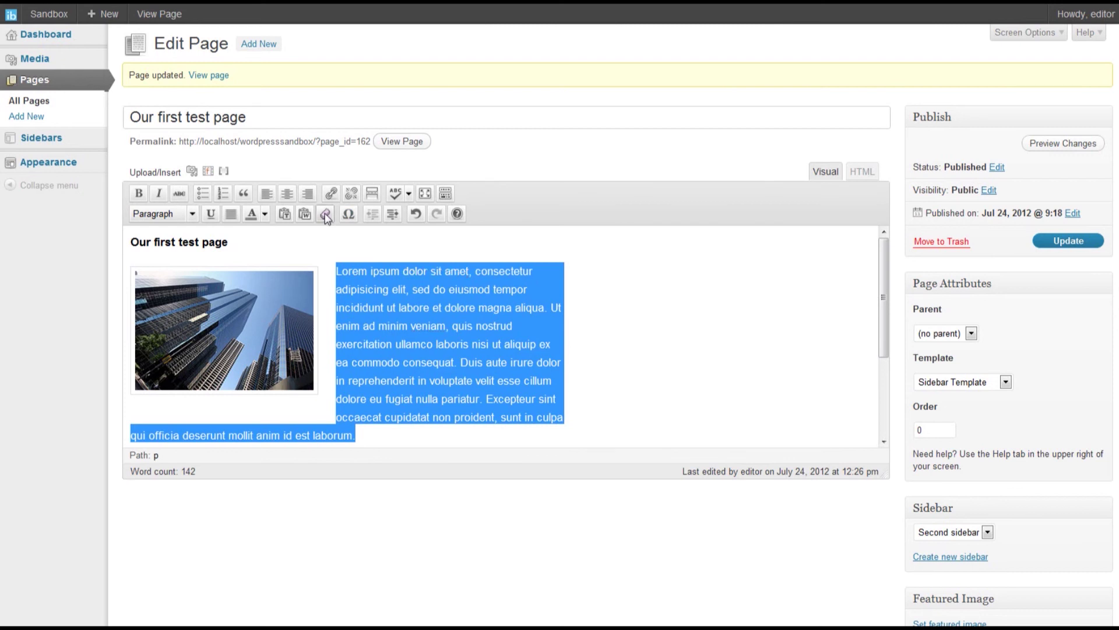
{"action": "left_click", "coordinate": [447, 325]}
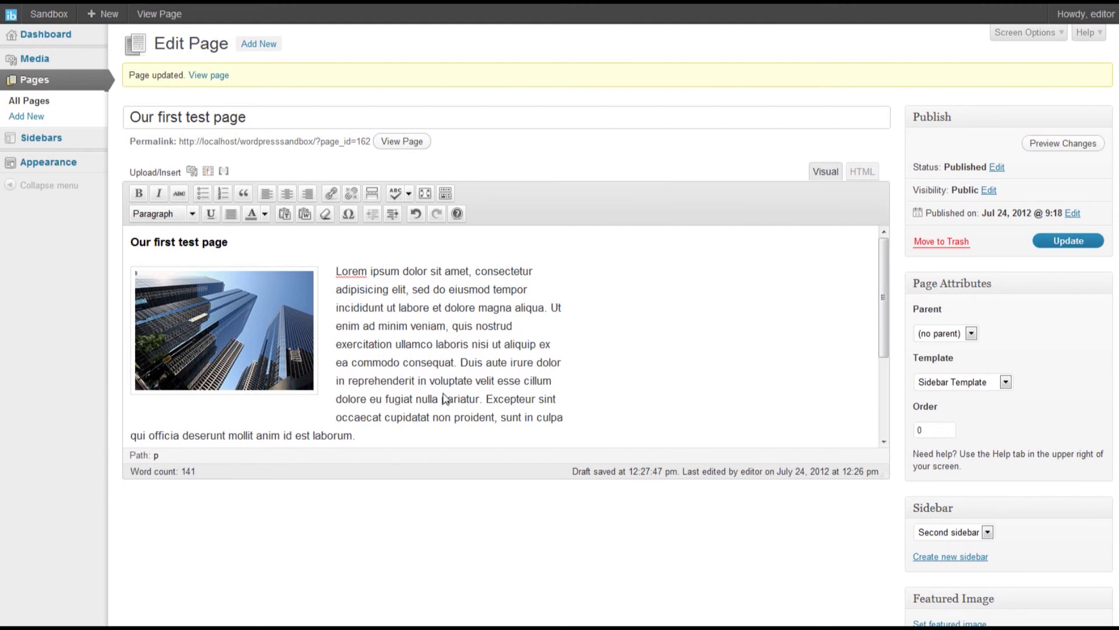
{"action": "left_click_drag", "start_coordinate": [336, 272], "coordinate": [420, 423]}
- Insert a ± symbol before 'occaecat' with the special character picker
{"action": "left_click", "coordinate": [432, 347]}
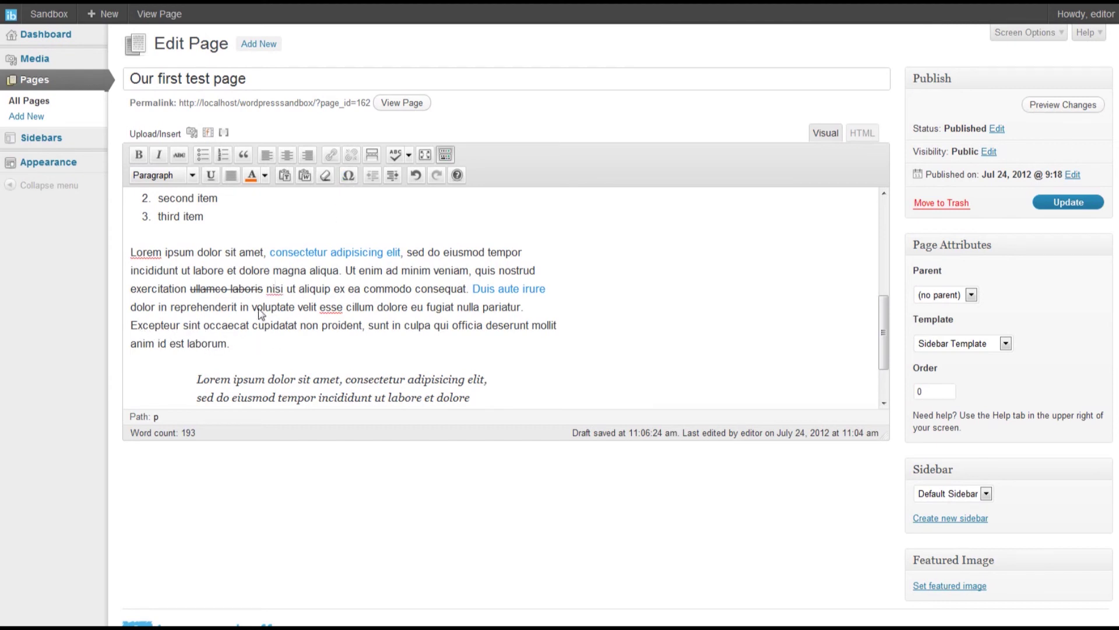
{"action": "left_click", "coordinate": [348, 175]}
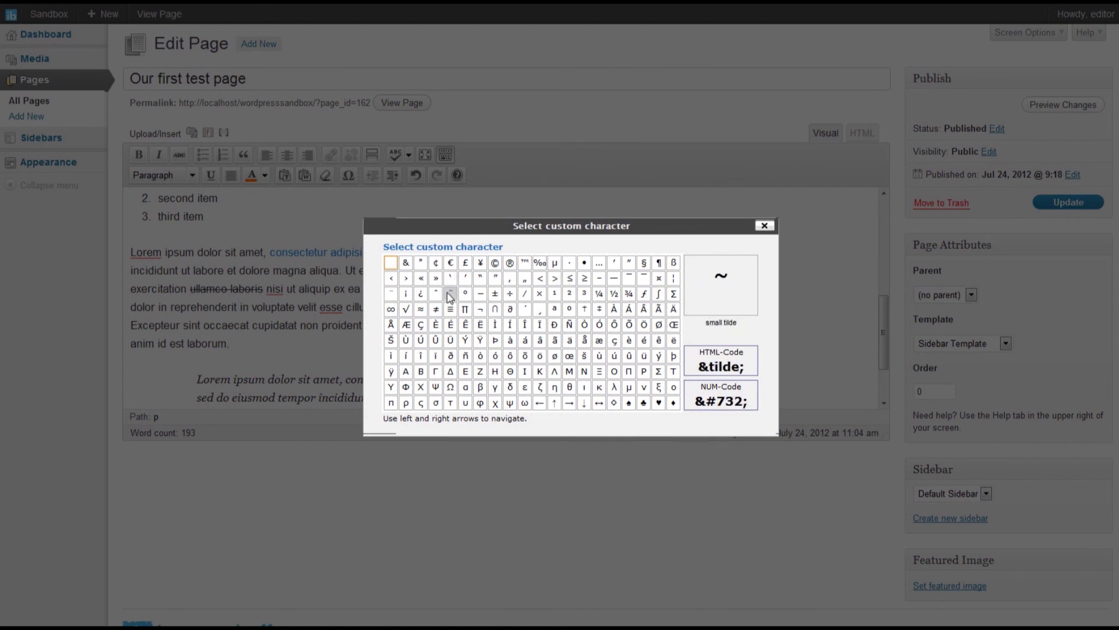
{"action": "left_click", "coordinate": [496, 294]}
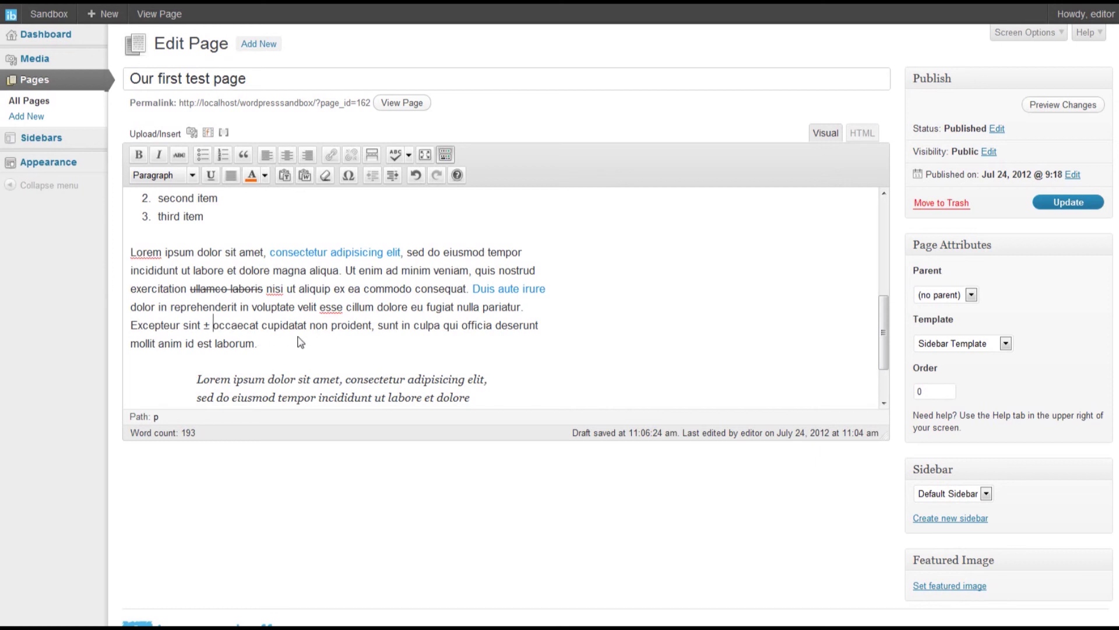
- Insert € after 'laborum' and type '250.' to end the paragraph
{"action": "left_click", "coordinate": [262, 344]}
{"action": "left_click", "coordinate": [349, 174]}
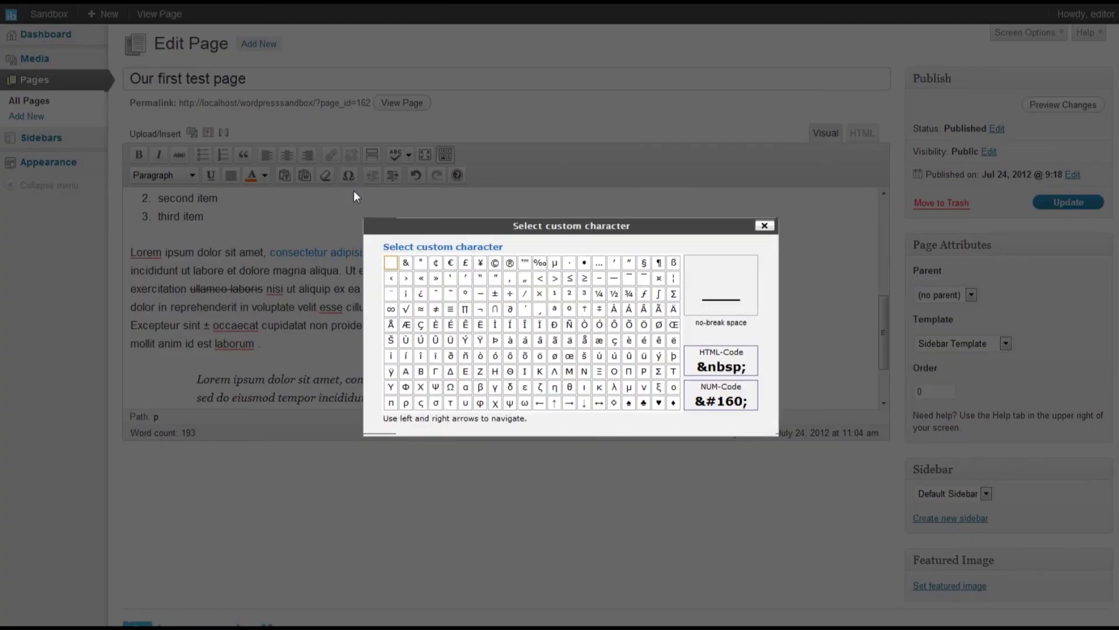
{"action": "left_click", "coordinate": [450, 263]}
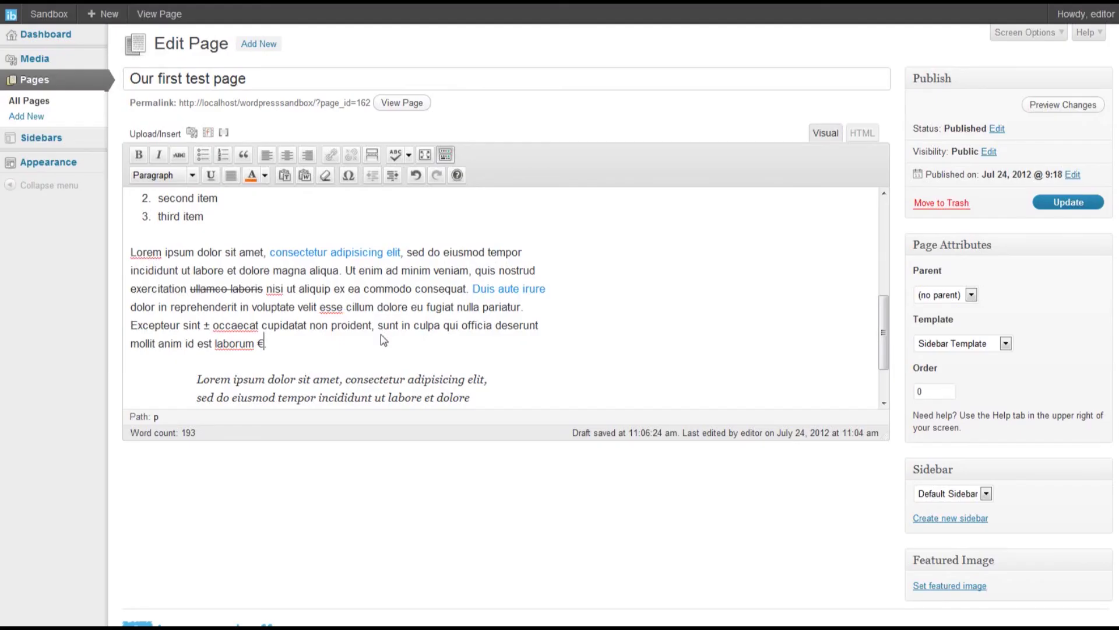
{"action": "type", "text": "250."}
{"action": "left_click", "coordinate": [390, 354]}
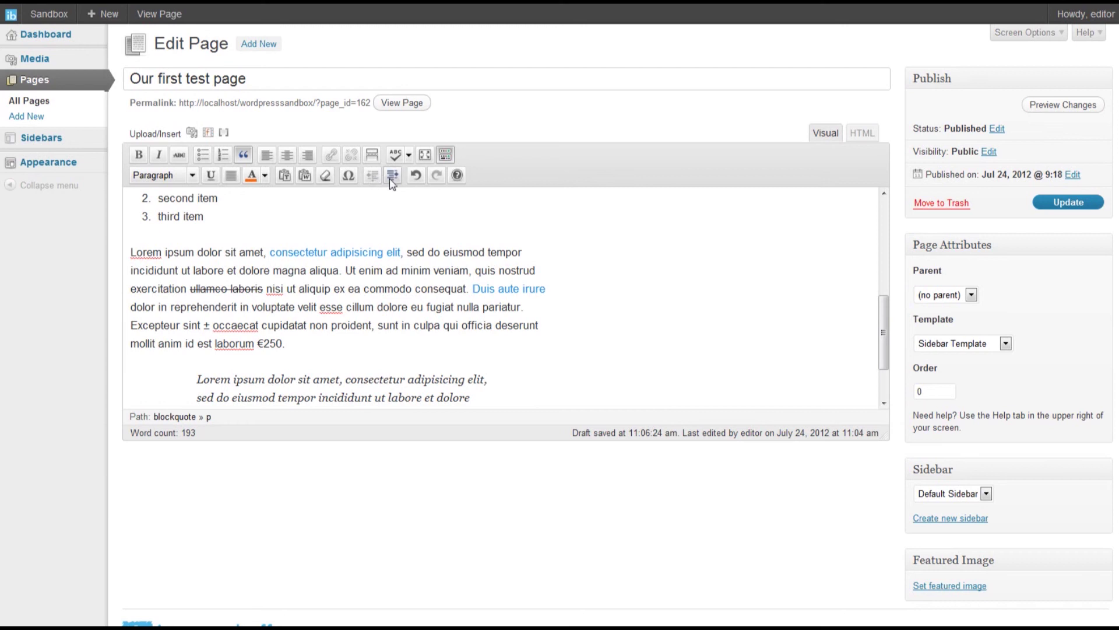
- Indent the Lorem ipsum paragraph three levels, outdent it three levels, then make it a block quote
{"action": "left_click_drag", "start_coordinate": [295, 345], "coordinate": [119, 260]}
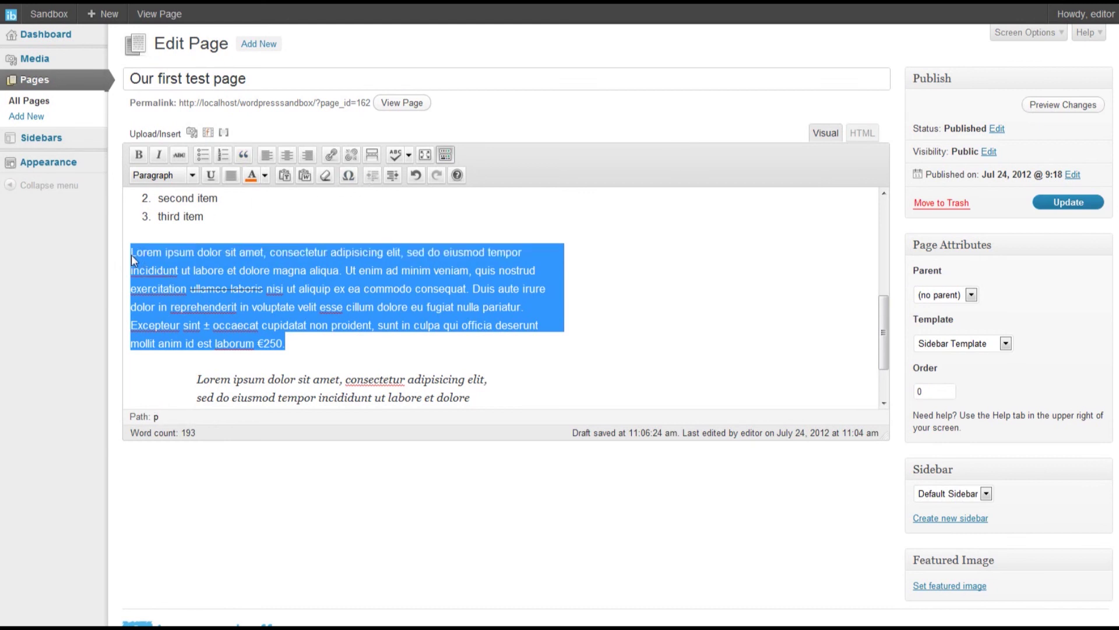
{"action": "left_click", "coordinate": [394, 178]}
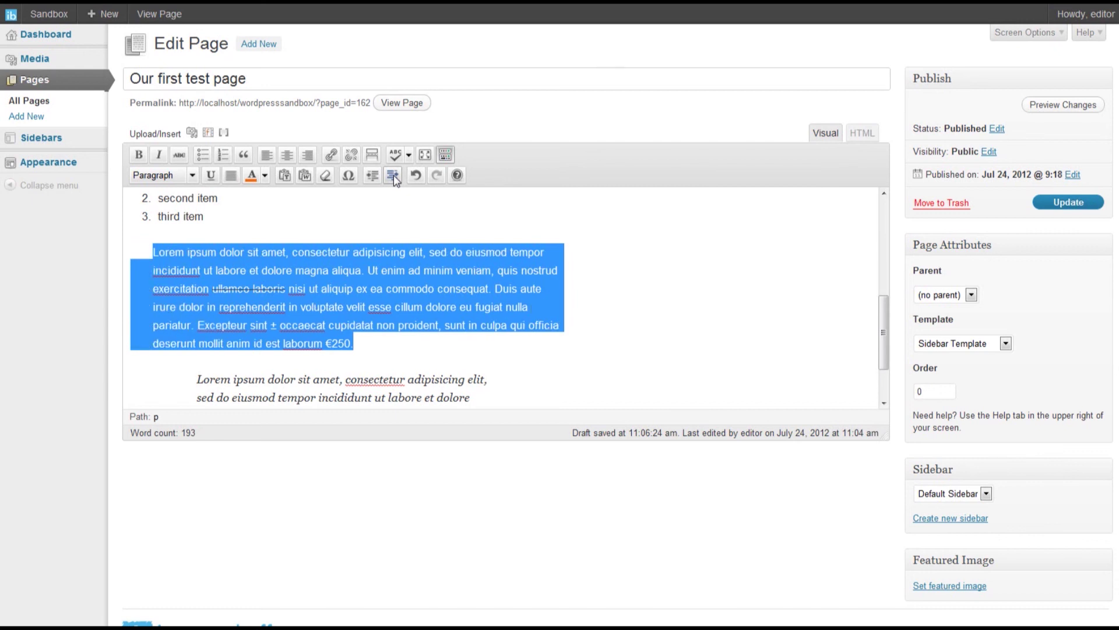
{"action": "left_click", "coordinate": [393, 177]}
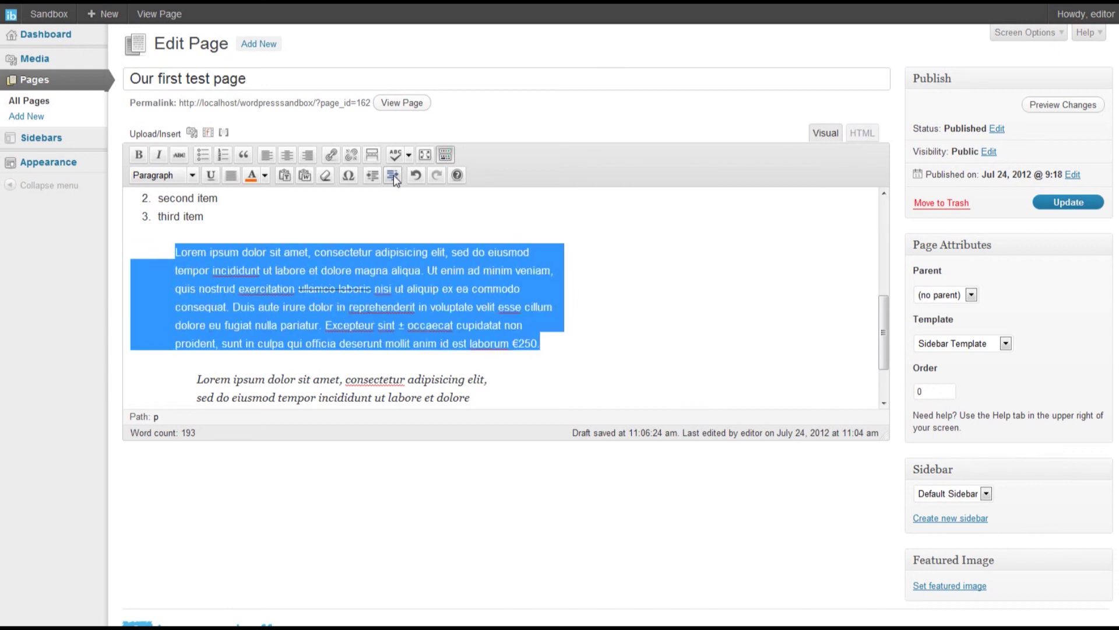
{"action": "left_click", "coordinate": [393, 178]}
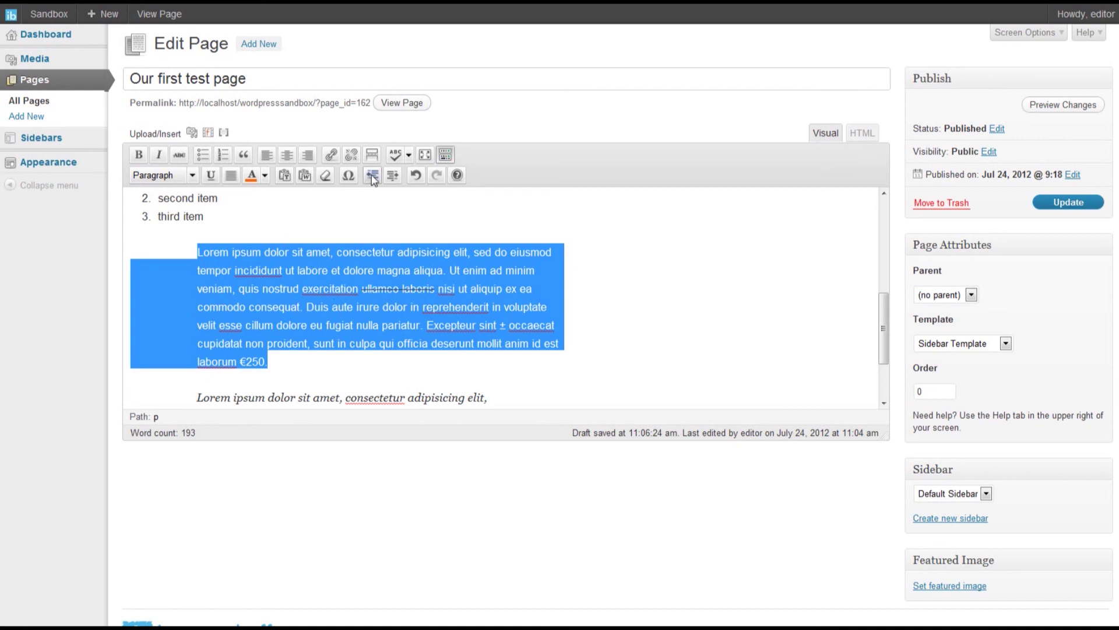
{"action": "left_click", "coordinate": [372, 176]}
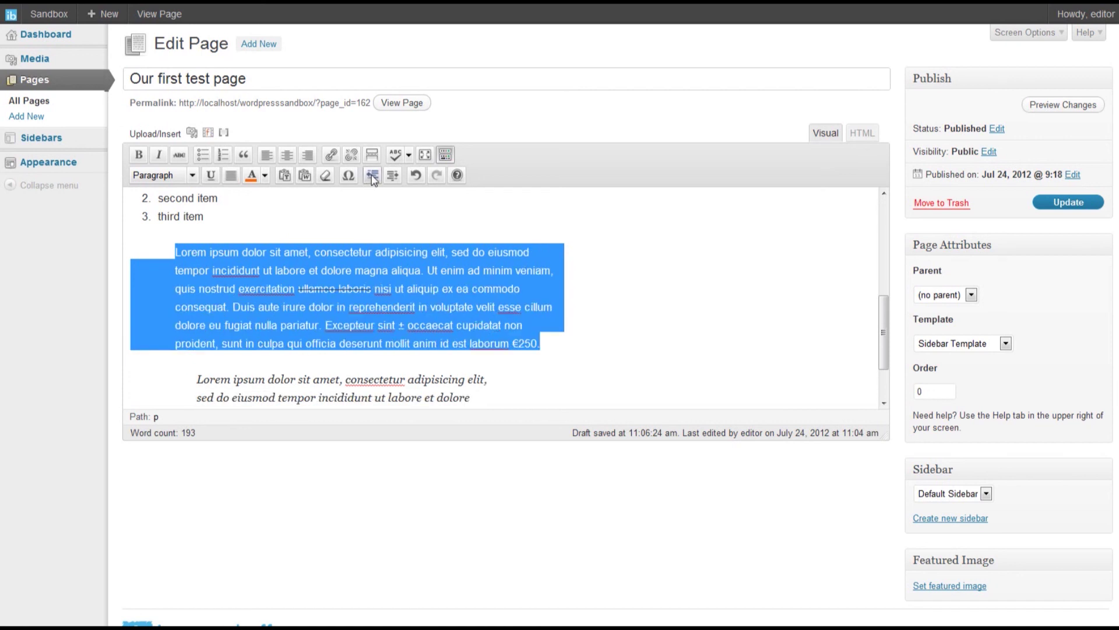
{"action": "left_click", "coordinate": [372, 176]}
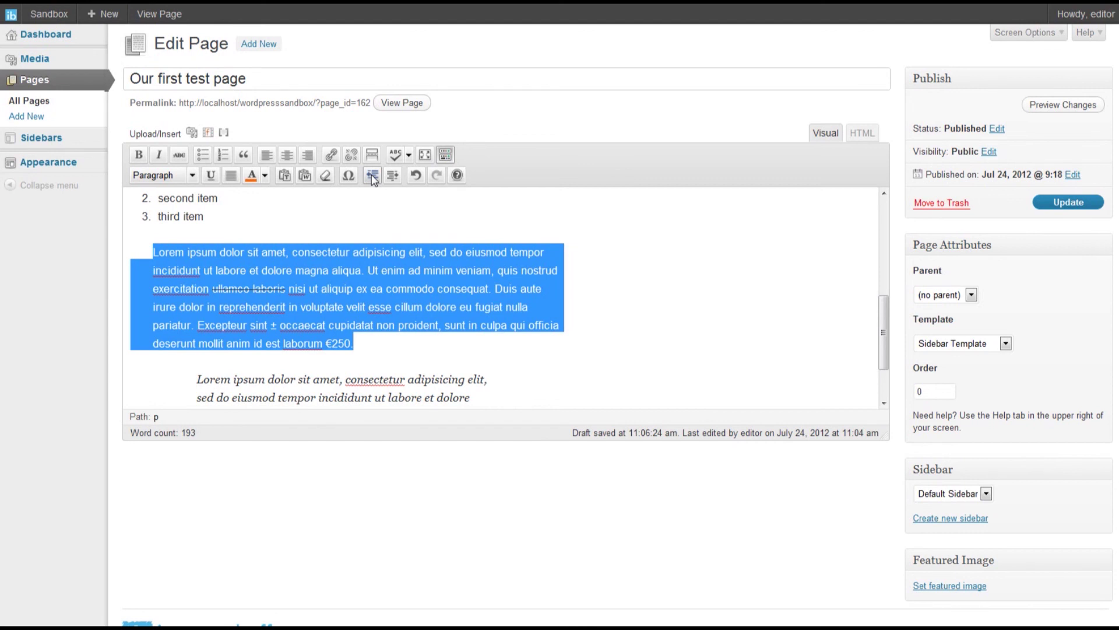
{"action": "left_click", "coordinate": [372, 175]}
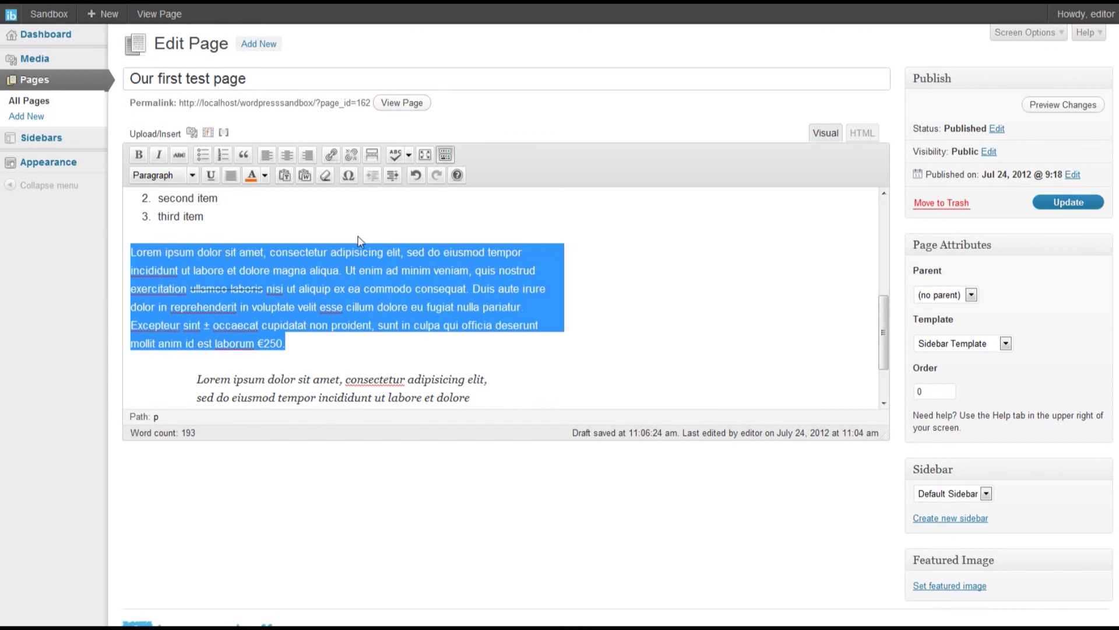
{"action": "left_click", "coordinate": [406, 364]}
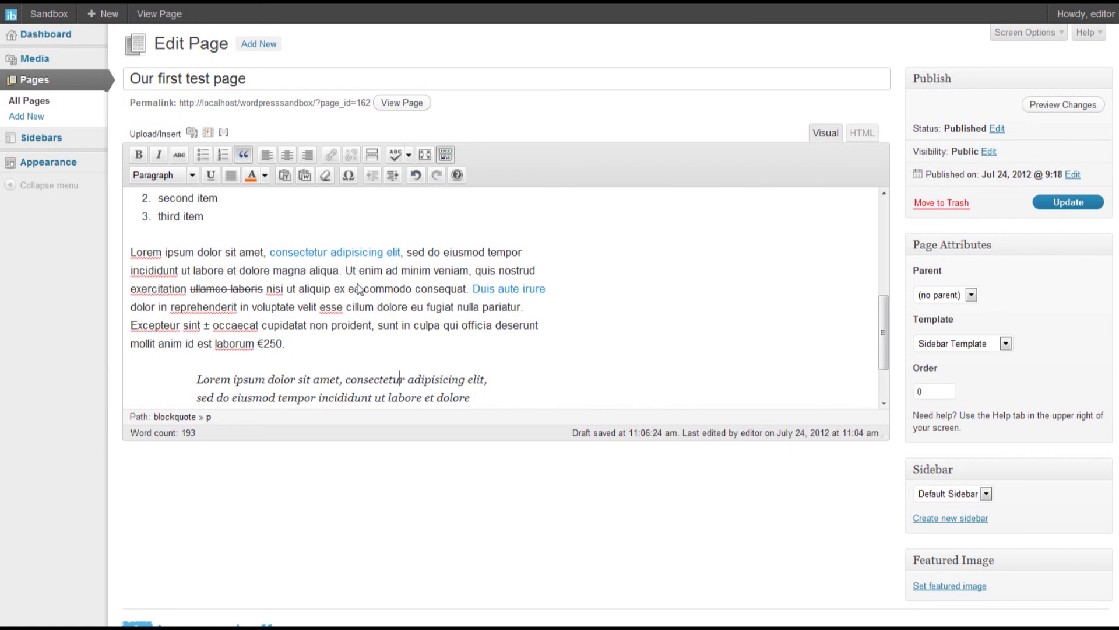
- Undo all 35 edits, including block quote, symbols, links, alignment, list, italic and bold, restoring the original text
{"action": "left_click", "coordinate": [416, 175]}
{"action": "left_click", "coordinate": [417, 175]}
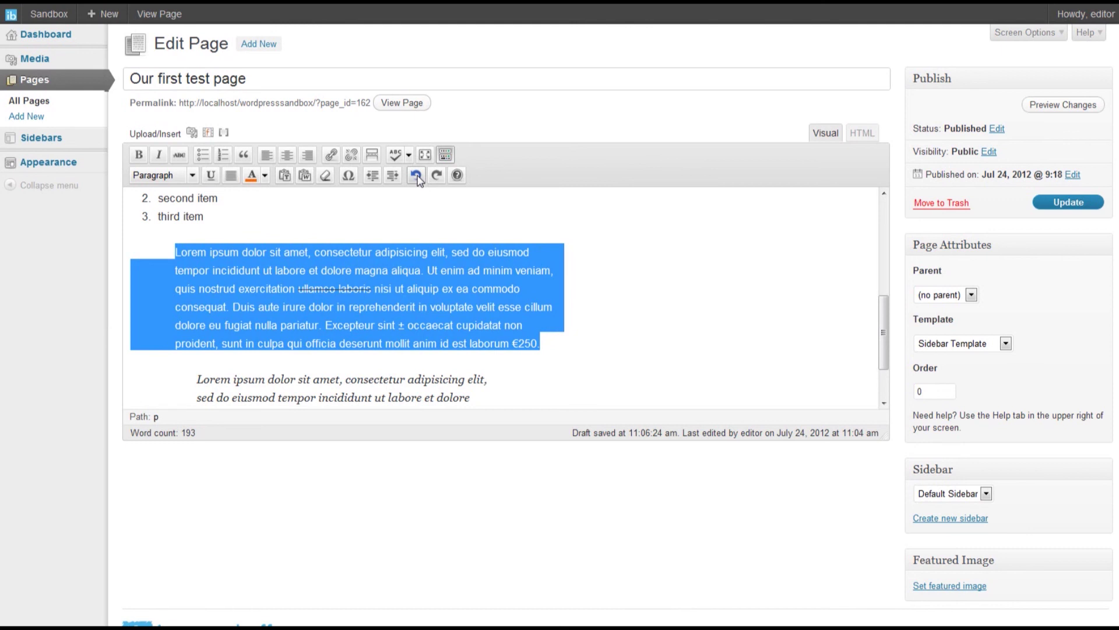
{"action": "left_click", "coordinate": [416, 175]}
{"action": "left_click", "coordinate": [416, 174]}
{"action": "left_click", "coordinate": [416, 175]}
{"action": "left_click", "coordinate": [416, 175]}
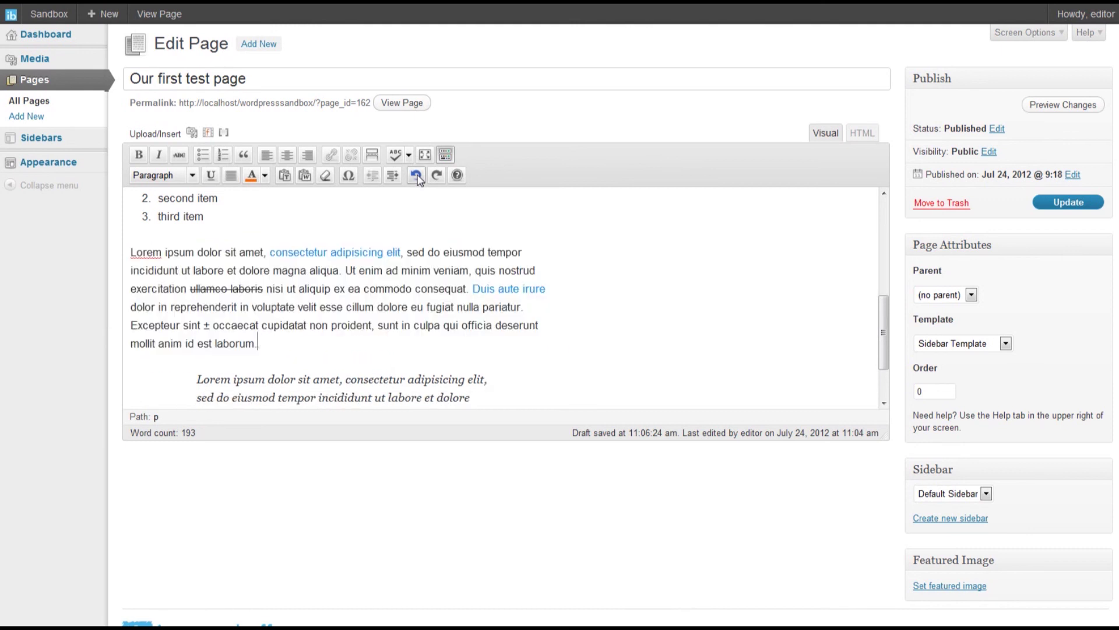
{"action": "left_click", "coordinate": [416, 175]}
{"action": "left_click", "coordinate": [416, 175]}
{"action": "left_click", "coordinate": [416, 175]}
{"action": "left_click", "coordinate": [416, 175]}
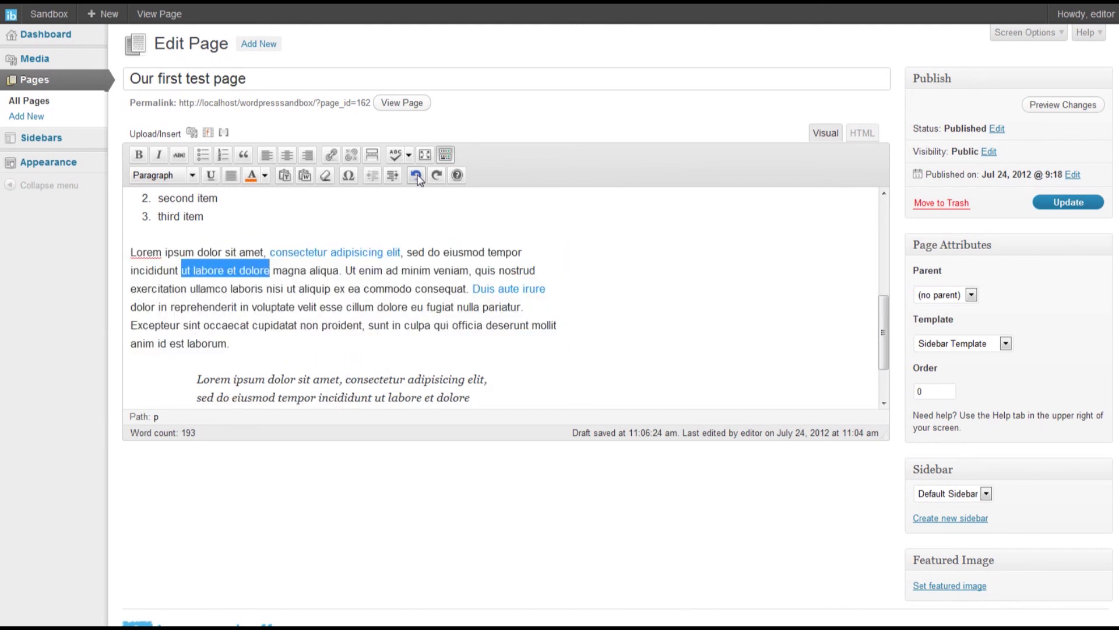
{"action": "left_click", "coordinate": [416, 175]}
{"action": "left_click", "coordinate": [416, 175]}
{"action": "left_click", "coordinate": [417, 175]}
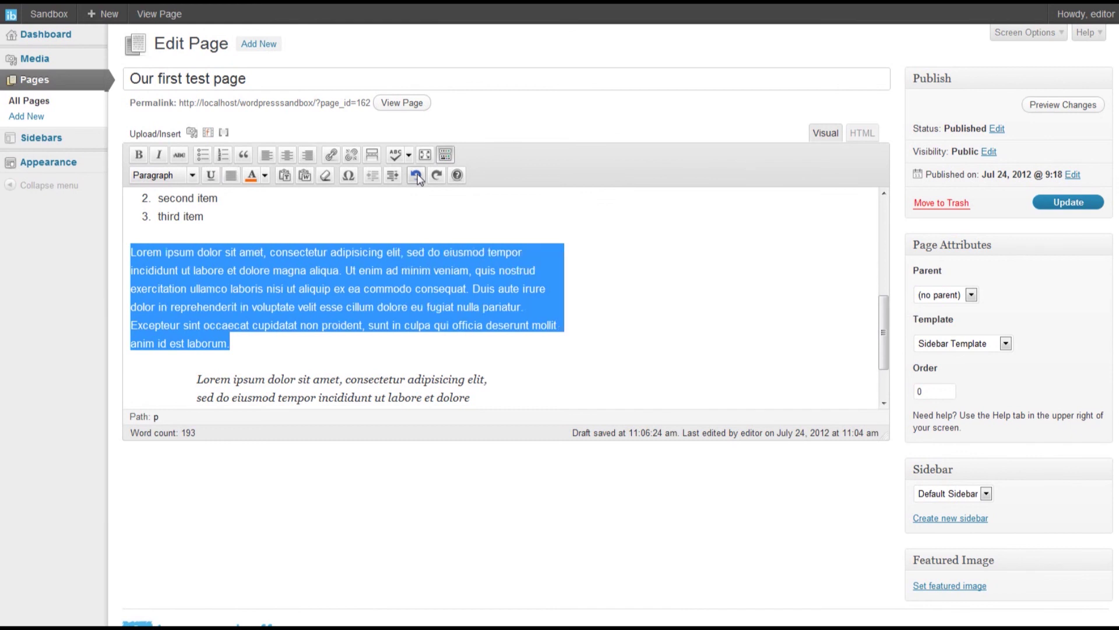
{"action": "left_click", "coordinate": [416, 175]}
{"action": "left_click", "coordinate": [416, 175]}
{"action": "left_click", "coordinate": [416, 175]}
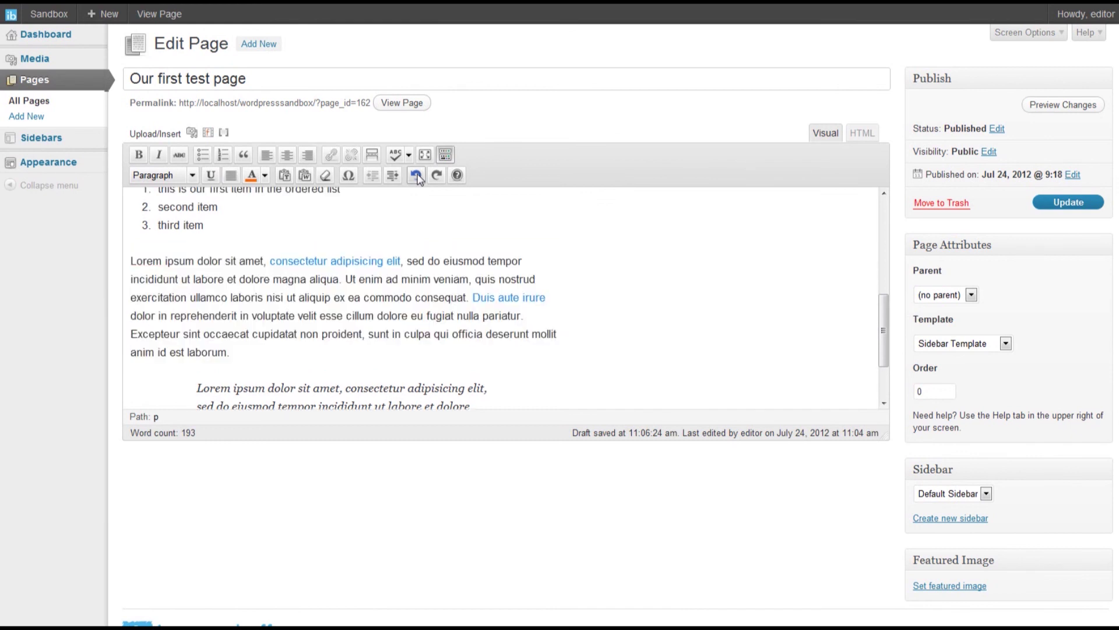
{"action": "left_click", "coordinate": [416, 175]}
{"action": "left_click", "coordinate": [416, 175]}
{"action": "left_click", "coordinate": [416, 175]}
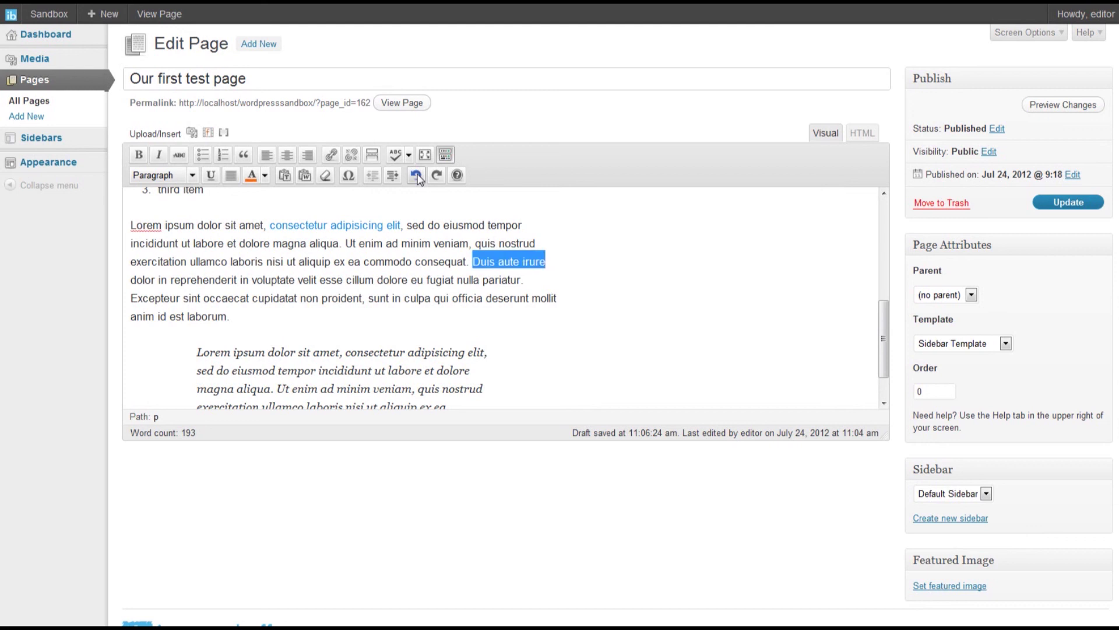
{"action": "left_click", "coordinate": [416, 175]}
{"action": "left_click", "coordinate": [416, 175]}
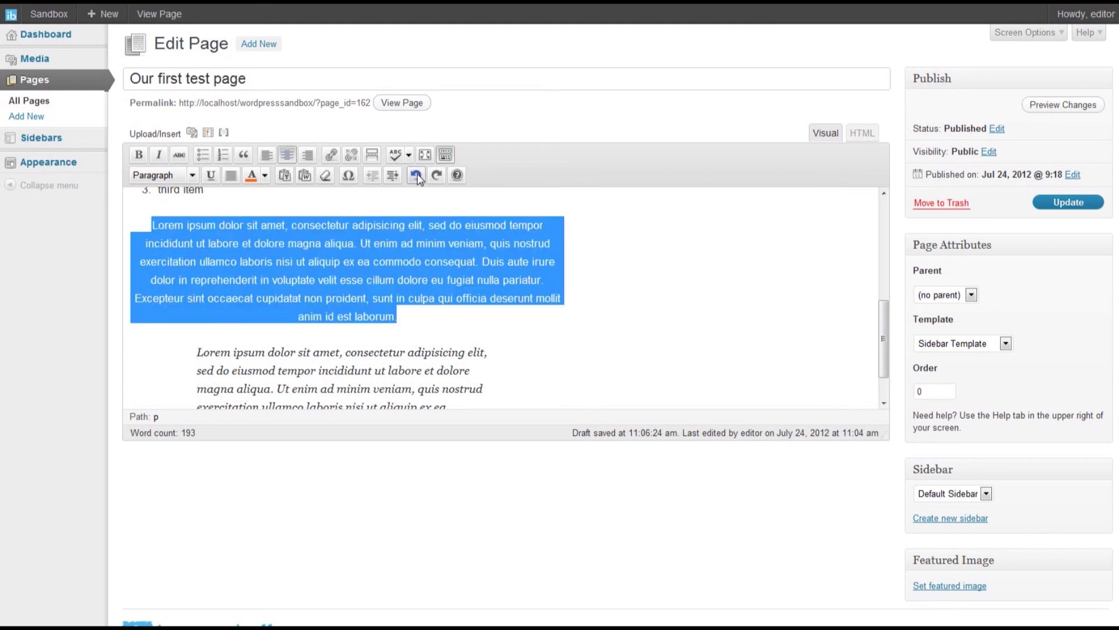
{"action": "left_click", "coordinate": [417, 175]}
{"action": "left_click", "coordinate": [417, 175]}
{"action": "left_click", "coordinate": [416, 175]}
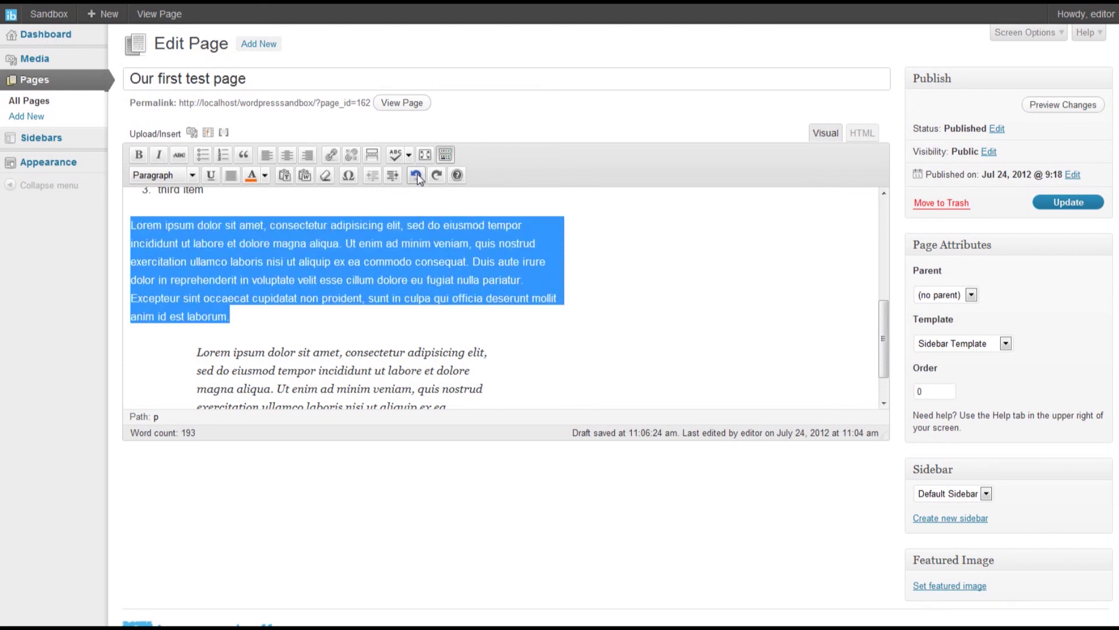
{"action": "left_click", "coordinate": [416, 175]}
{"action": "left_click", "coordinate": [417, 175]}
{"action": "left_click", "coordinate": [416, 175]}
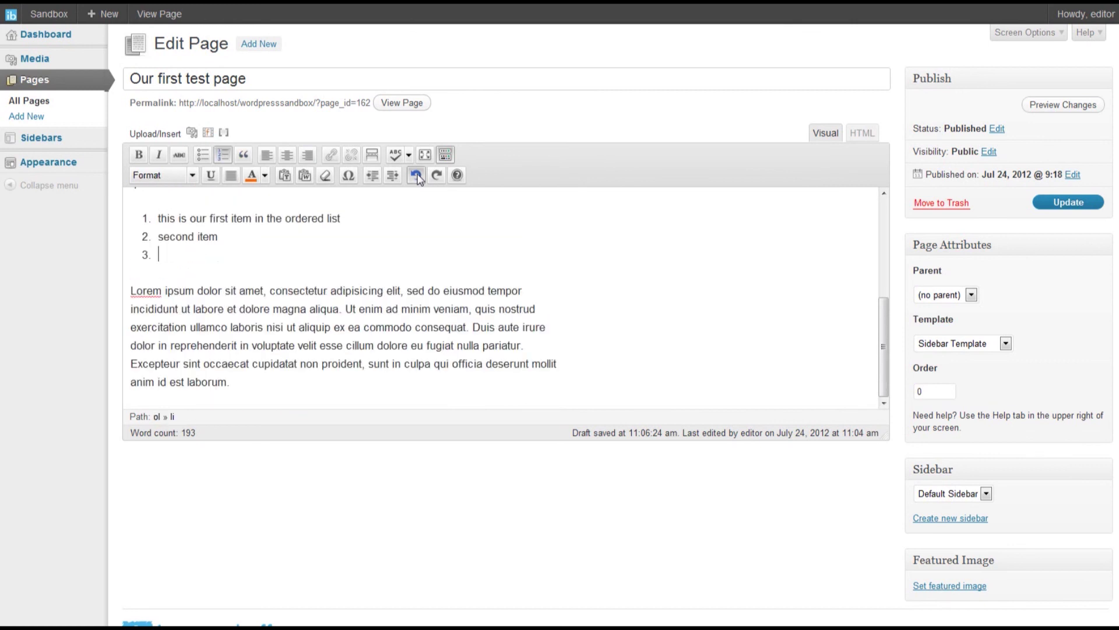
{"action": "left_click", "coordinate": [417, 174]}
{"action": "left_click", "coordinate": [417, 175]}
{"action": "left_click", "coordinate": [416, 175]}
{"action": "left_click", "coordinate": [417, 175]}
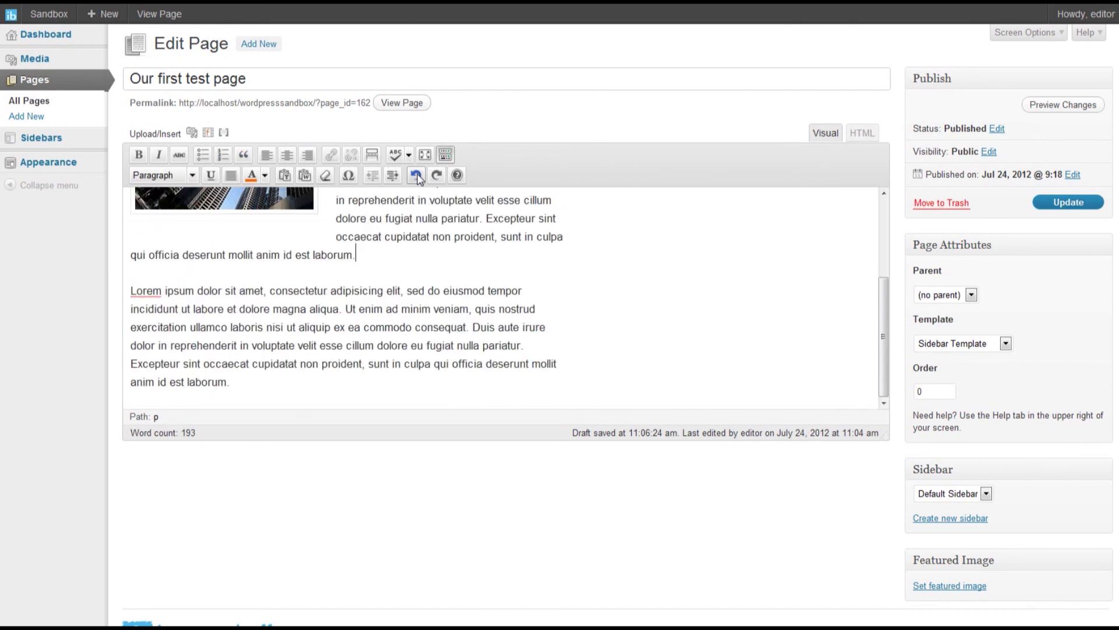
{"action": "left_click", "coordinate": [417, 175]}
{"action": "left_click", "coordinate": [416, 175]}
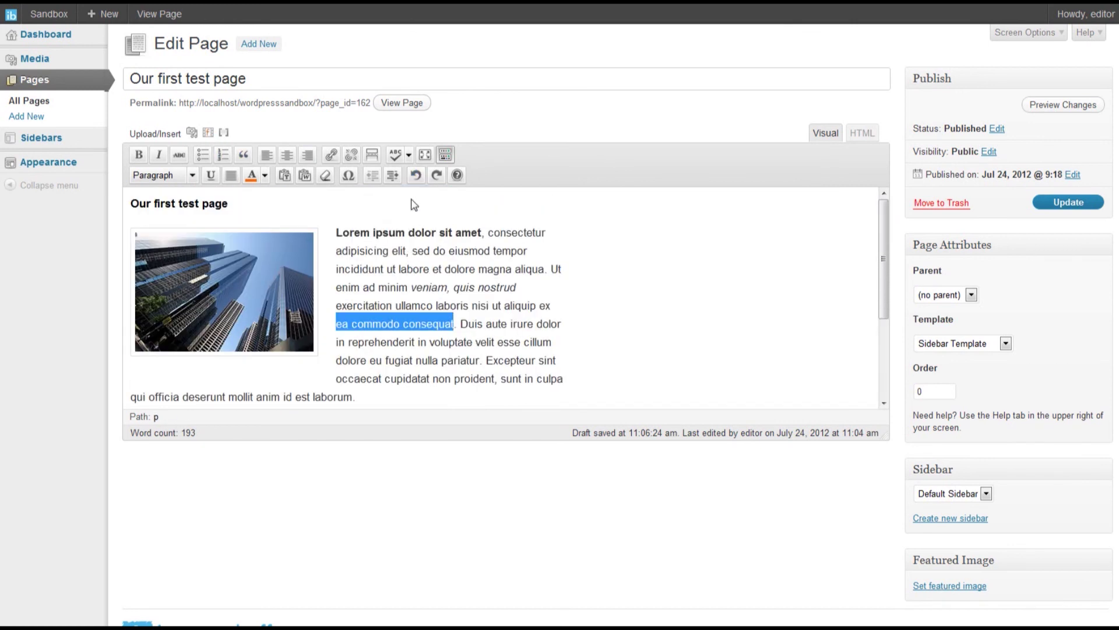
{"action": "left_click", "coordinate": [416, 175]}
{"action": "left_click", "coordinate": [416, 175]}
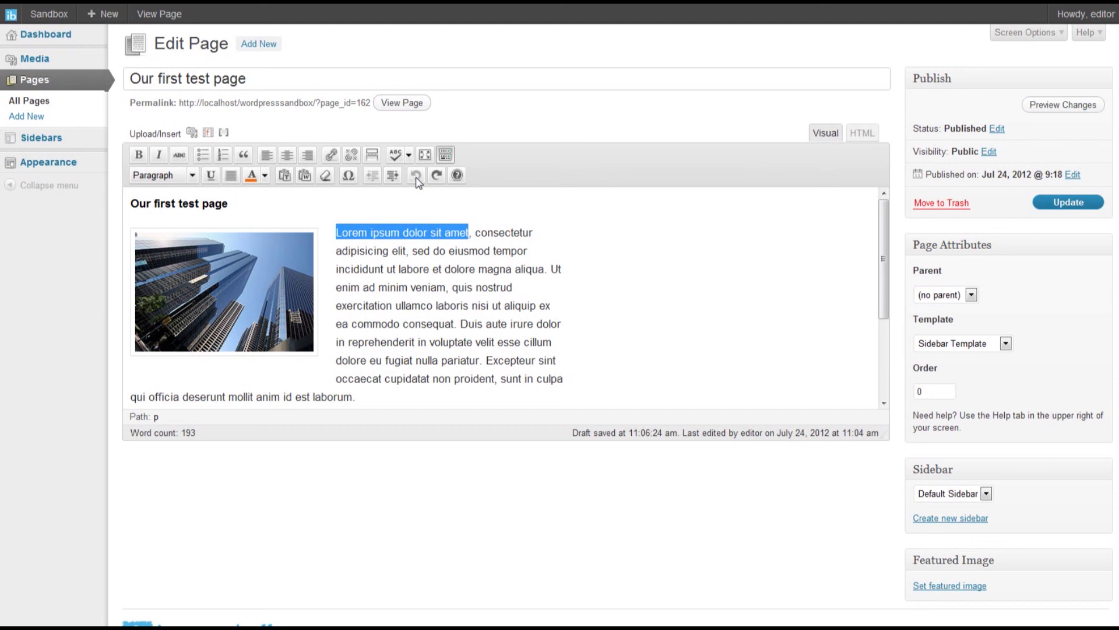
{"action": "left_click", "coordinate": [505, 231]}
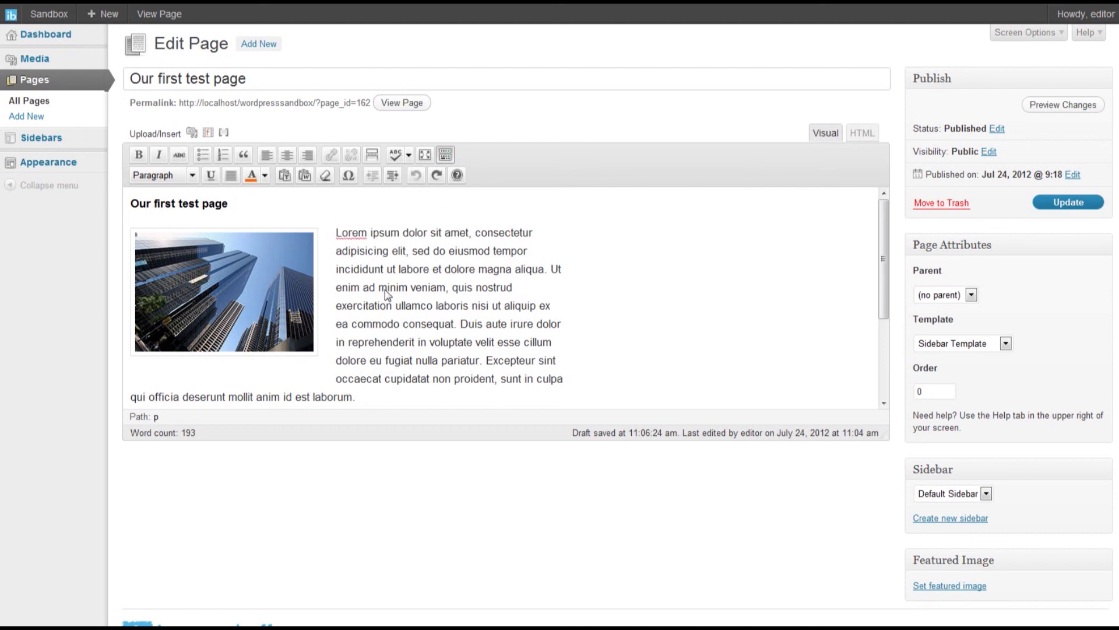
{"action": "scroll", "coordinate": [436, 313], "scroll_direction": "down", "scroll_amount": 5}
{"action": "scroll", "coordinate": [435, 315], "scroll_direction": "up", "scroll_amount": 5}
{"action": "left_click", "coordinate": [457, 176]}
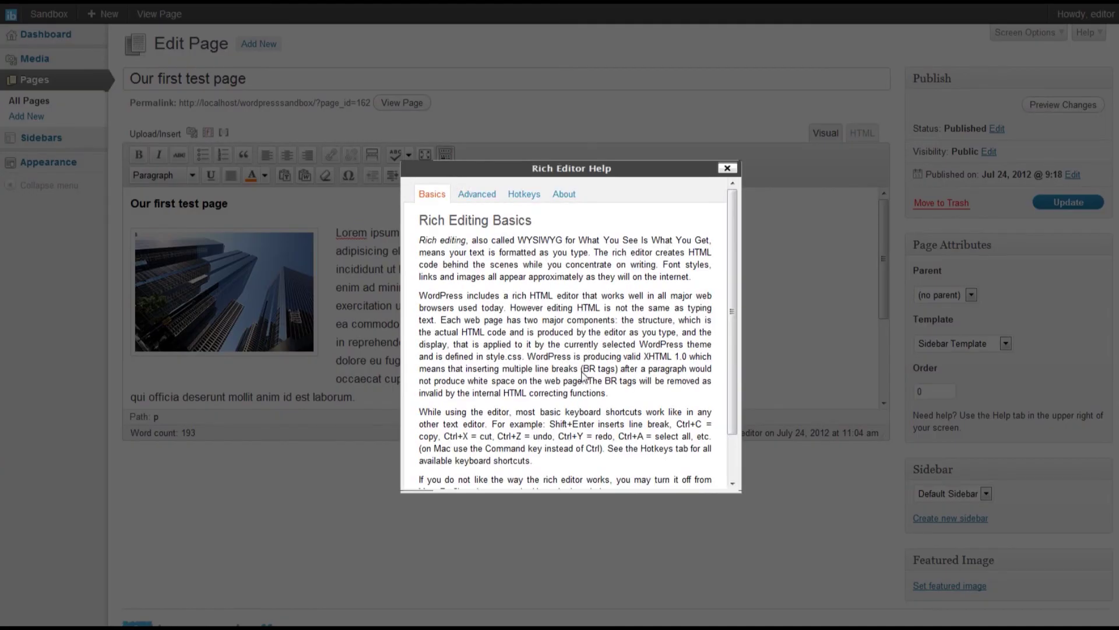
{"action": "scroll", "coordinate": [583, 376], "scroll_direction": "down", "scroll_amount": 3}
{"action": "scroll", "coordinate": [583, 376], "scroll_direction": "up", "scroll_amount": 3}
{"action": "scroll", "coordinate": [561, 318], "scroll_direction": "down", "scroll_amount": 3}
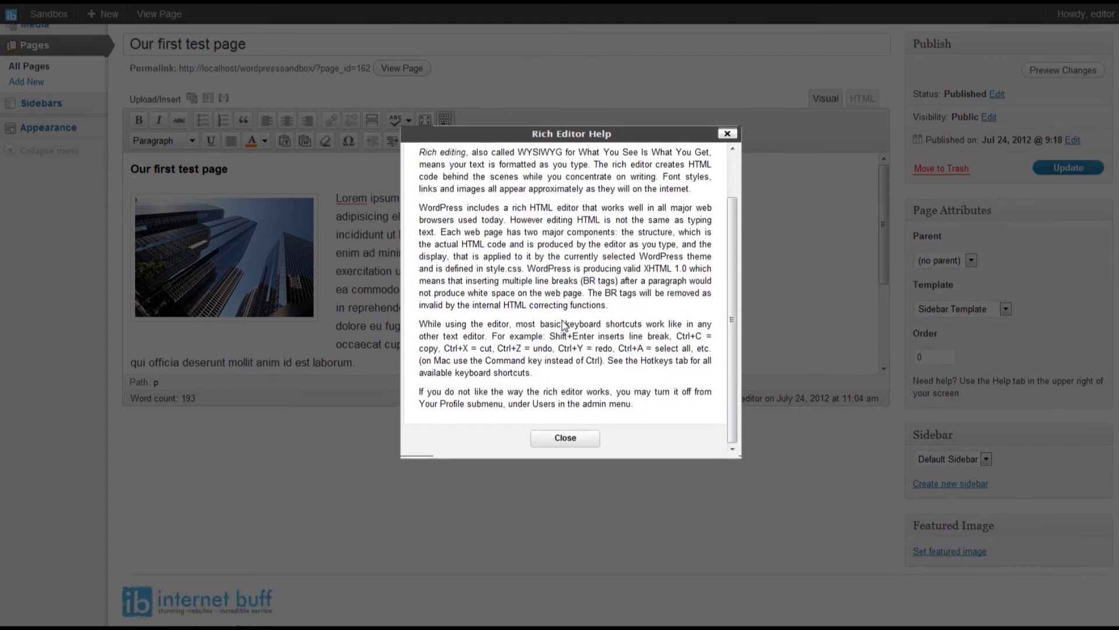
{"action": "scroll", "coordinate": [562, 324], "scroll_direction": "up", "scroll_amount": 3}
{"action": "left_click", "coordinate": [488, 195]}
{"action": "scroll", "coordinate": [593, 330], "scroll_direction": "down", "scroll_amount": 2}
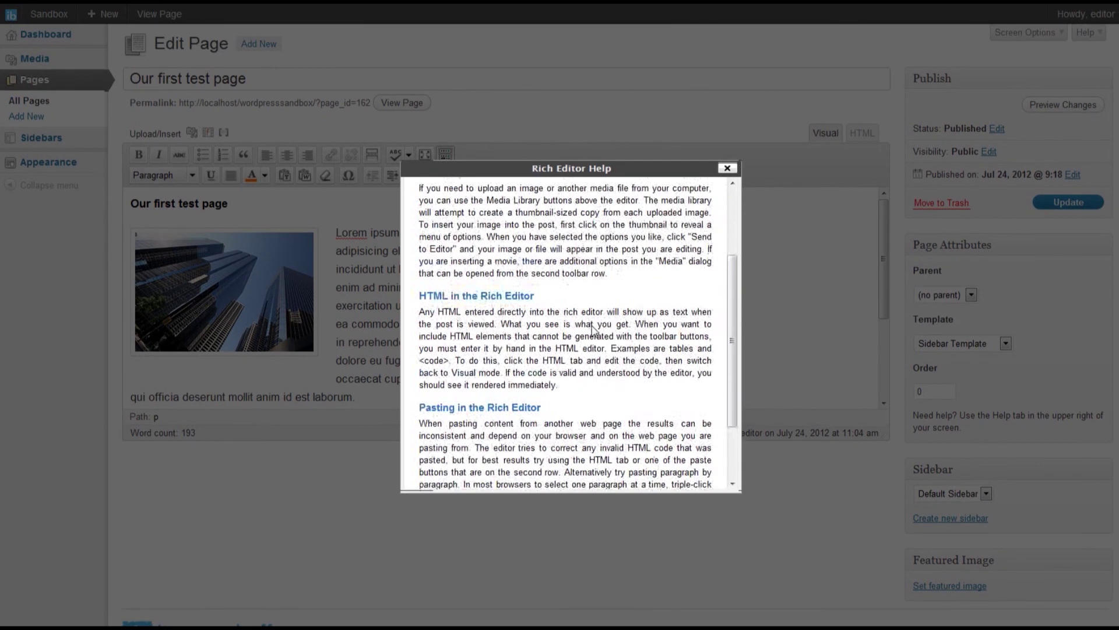
{"action": "scroll", "coordinate": [593, 329], "scroll_direction": "down", "scroll_amount": 3}
{"action": "scroll", "coordinate": [593, 330], "scroll_direction": "up", "scroll_amount": 4}
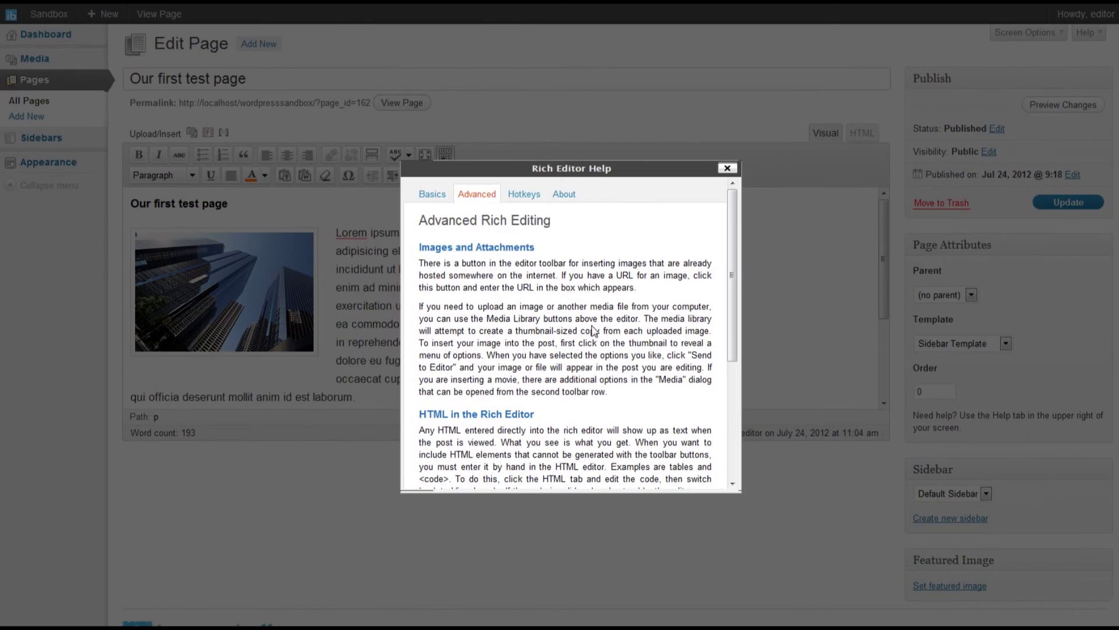
{"action": "left_click", "coordinate": [523, 197]}
{"action": "scroll", "coordinate": [597, 369], "scroll_direction": "down", "scroll_amount": 5}
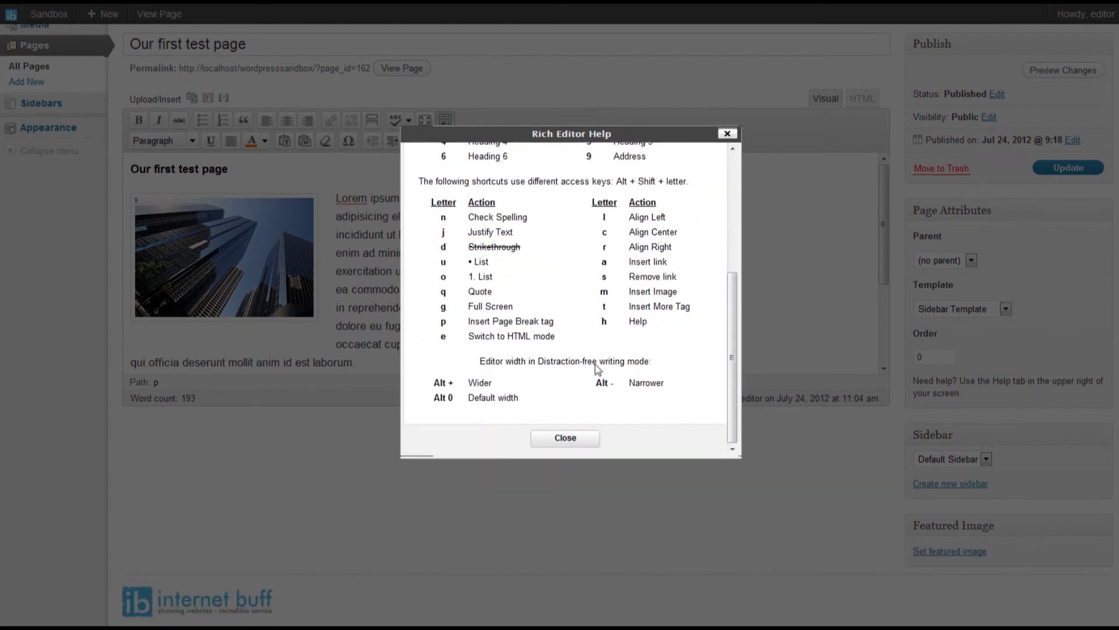
{"action": "scroll", "coordinate": [597, 368], "scroll_direction": "up", "scroll_amount": 5}
{"action": "left_click", "coordinate": [729, 168]}
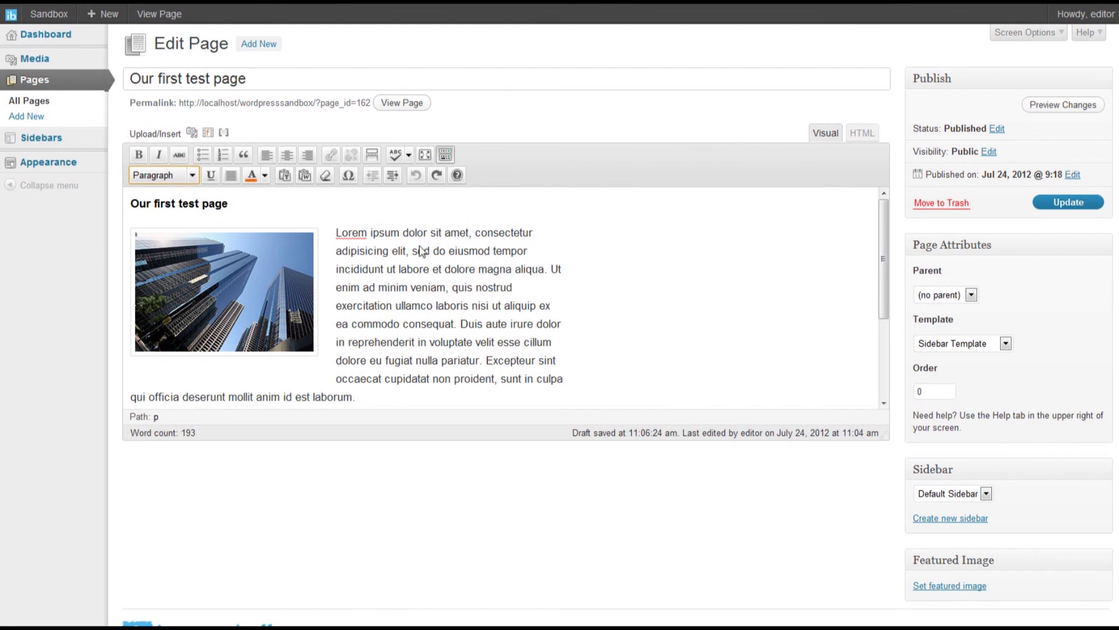
- Update 'Our first test page' to save its restored content
{"action": "scroll", "coordinate": [459, 324], "scroll_direction": "down", "scroll_amount": 5}
{"action": "scroll", "coordinate": [459, 325], "scroll_direction": "up", "scroll_amount": 5}
{"action": "left_click", "coordinate": [1062, 204]}
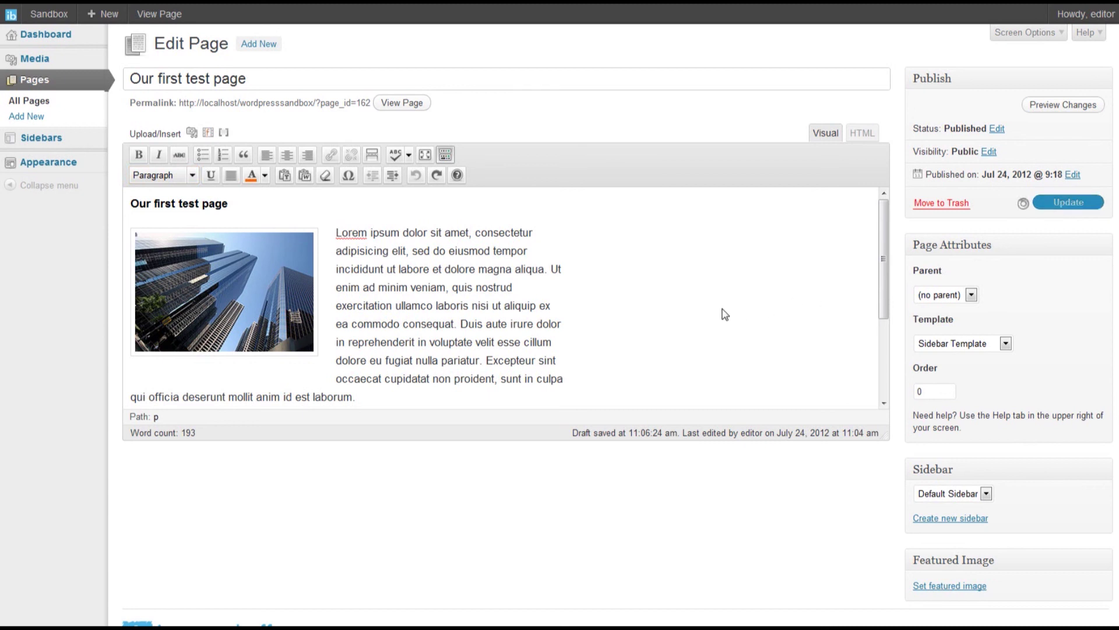